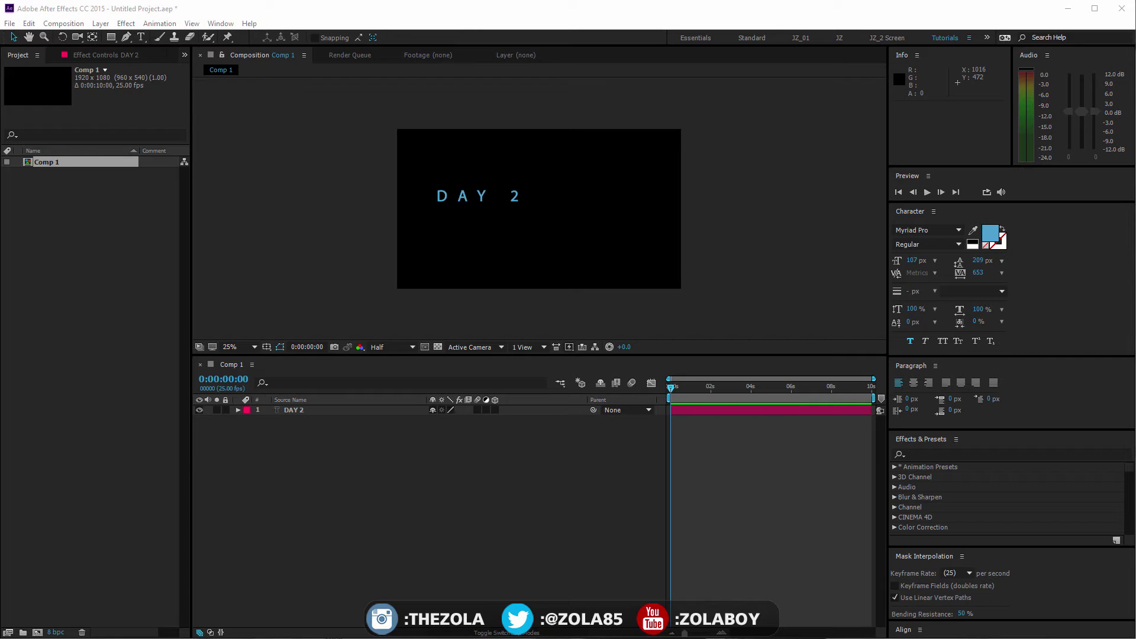
Scale the DAY 2 text layer to 214% and reposition it near the middle of the composition.
drag(465, 204, 507, 218)
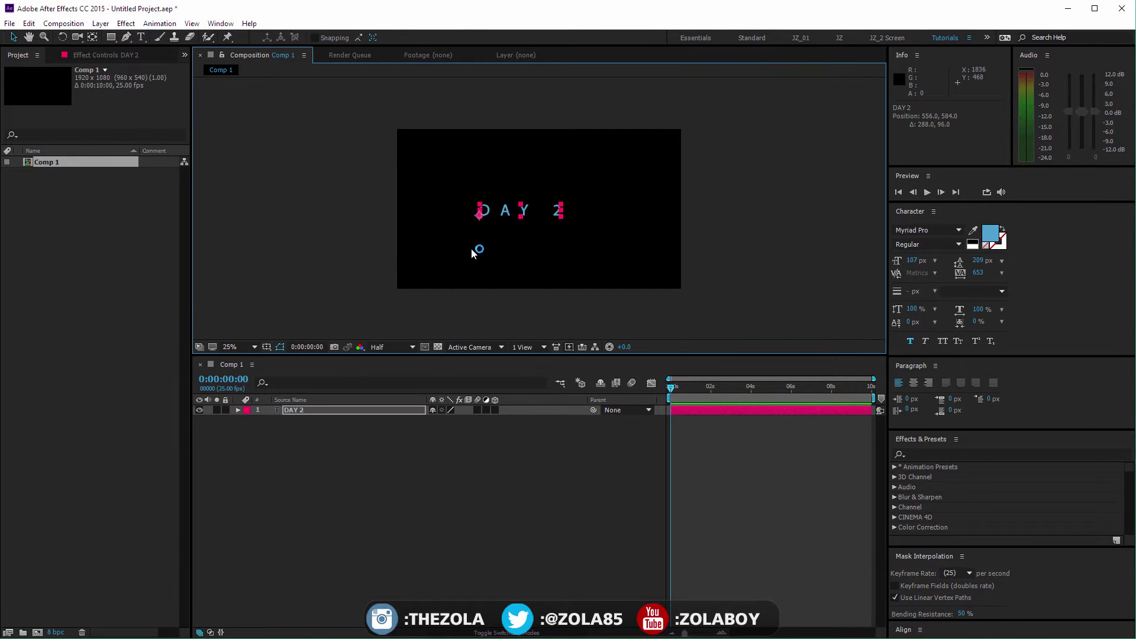
key(s)
drag(472, 422, 539, 418)
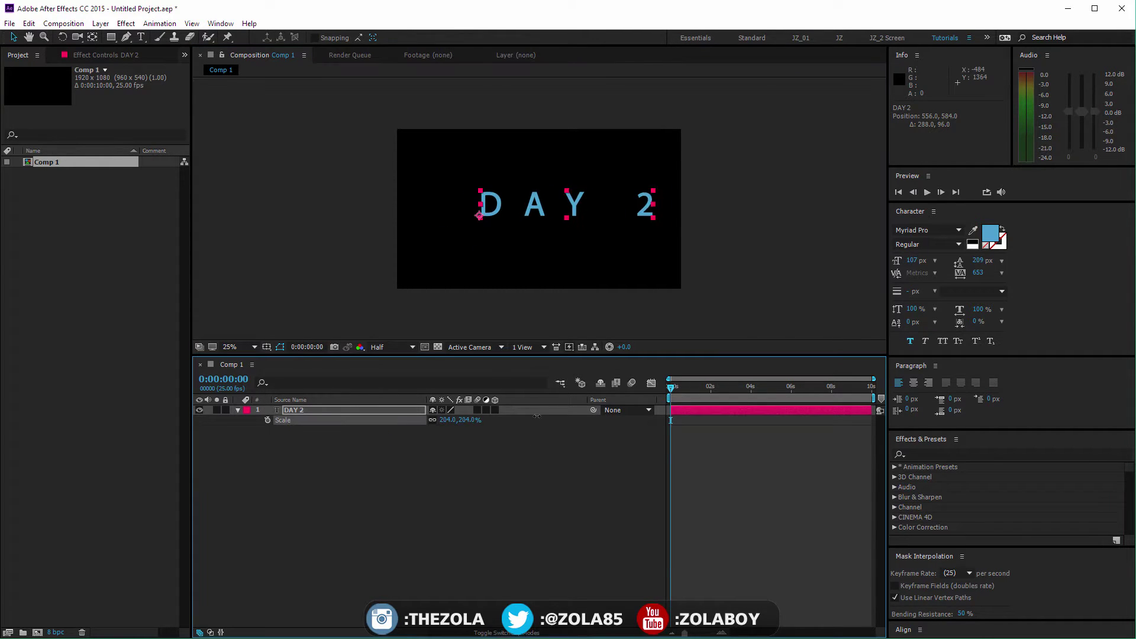
drag(555, 211, 528, 213)
click(368, 452)
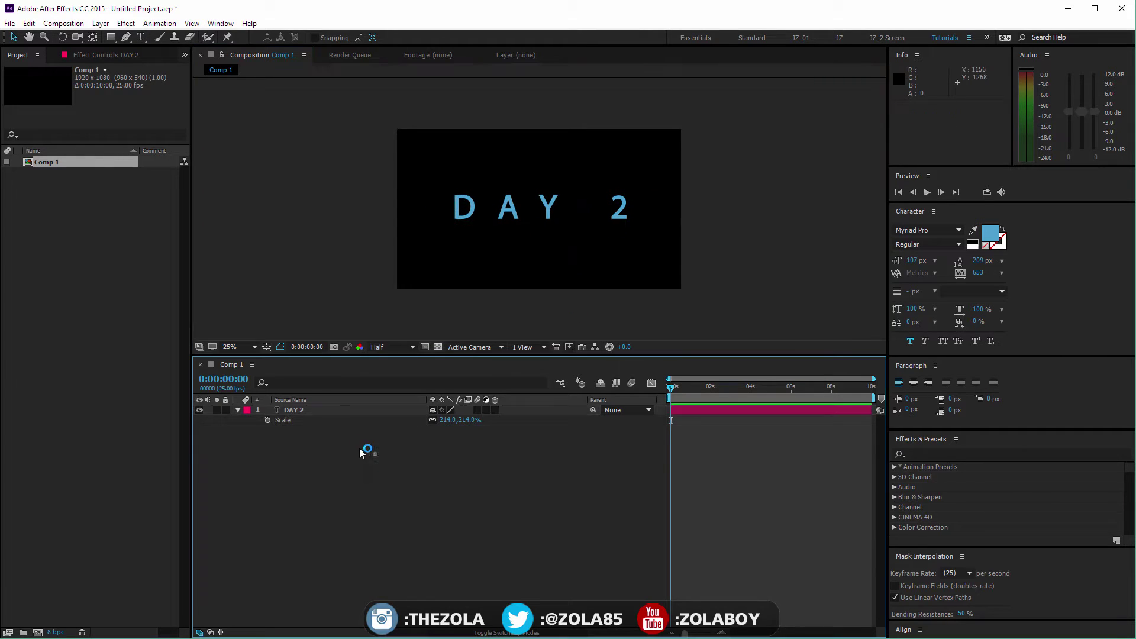
Set the tracking of the DAY 2 text to 399.
click(337, 411)
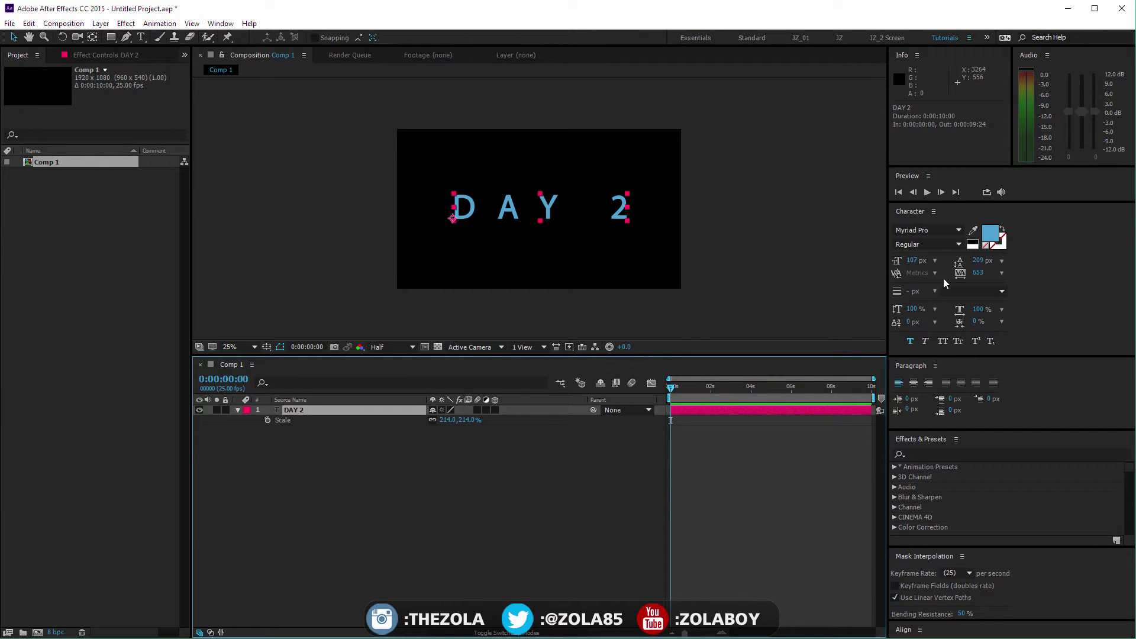
drag(982, 263, 1011, 285)
key(ctrl+z)
text(399)
key(Return)
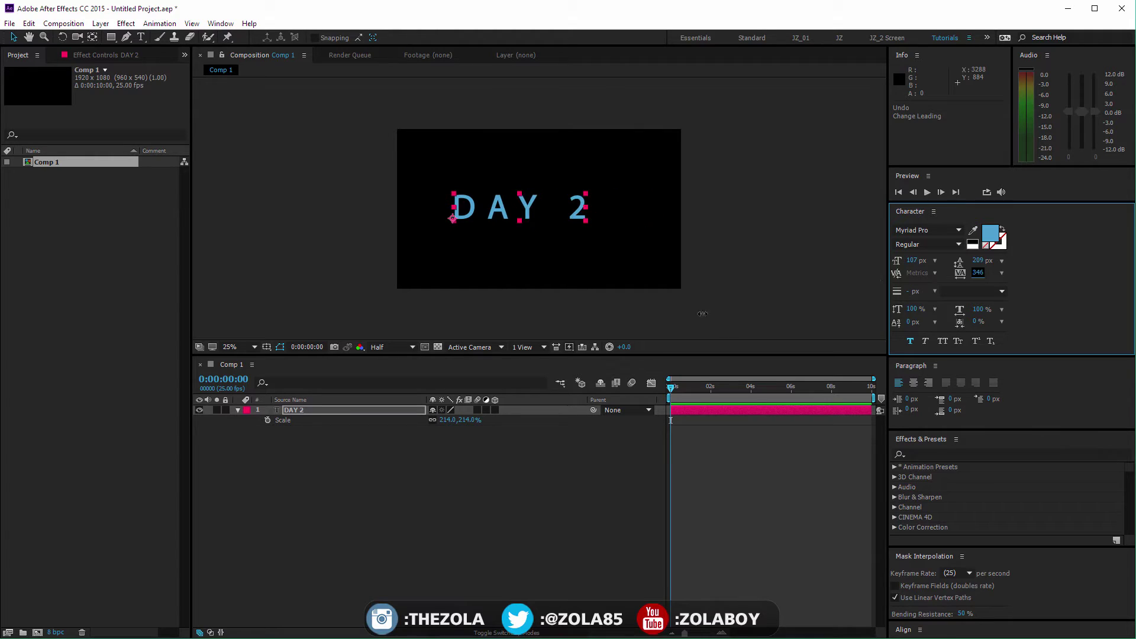
mouse_move(910, 310)
mouse_down()
mouse_move(959, 310)
mouse_move(916, 309)
mouse_up()
key(ctrl+z)
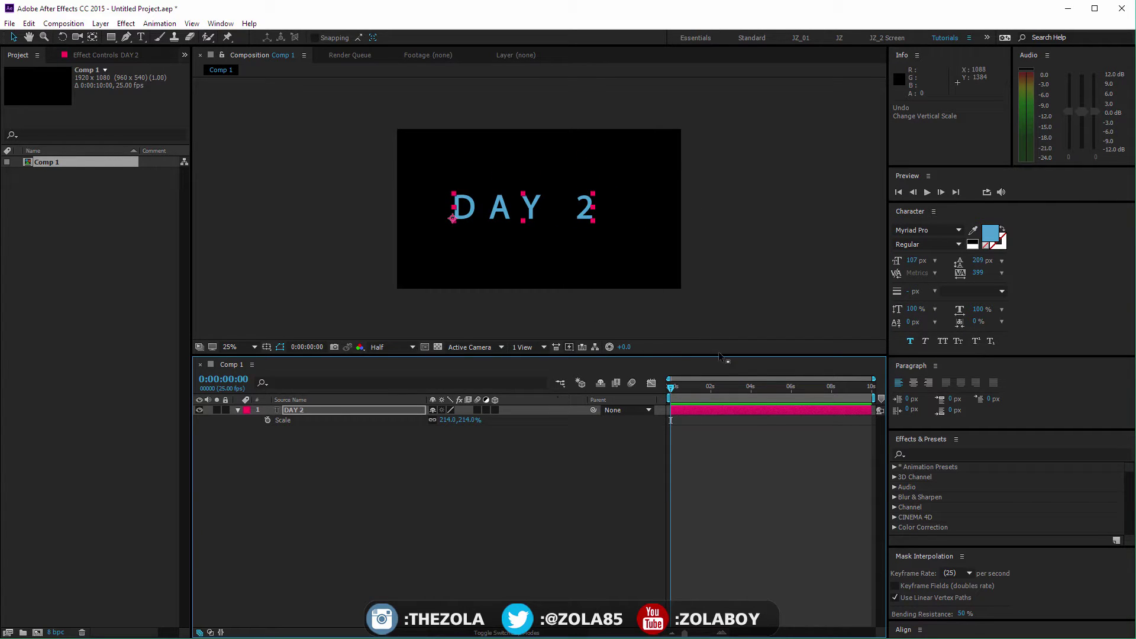
Expand the DAY 2 layer's Text property group in the timeline.
click(416, 462)
click(339, 413)
click(225, 417)
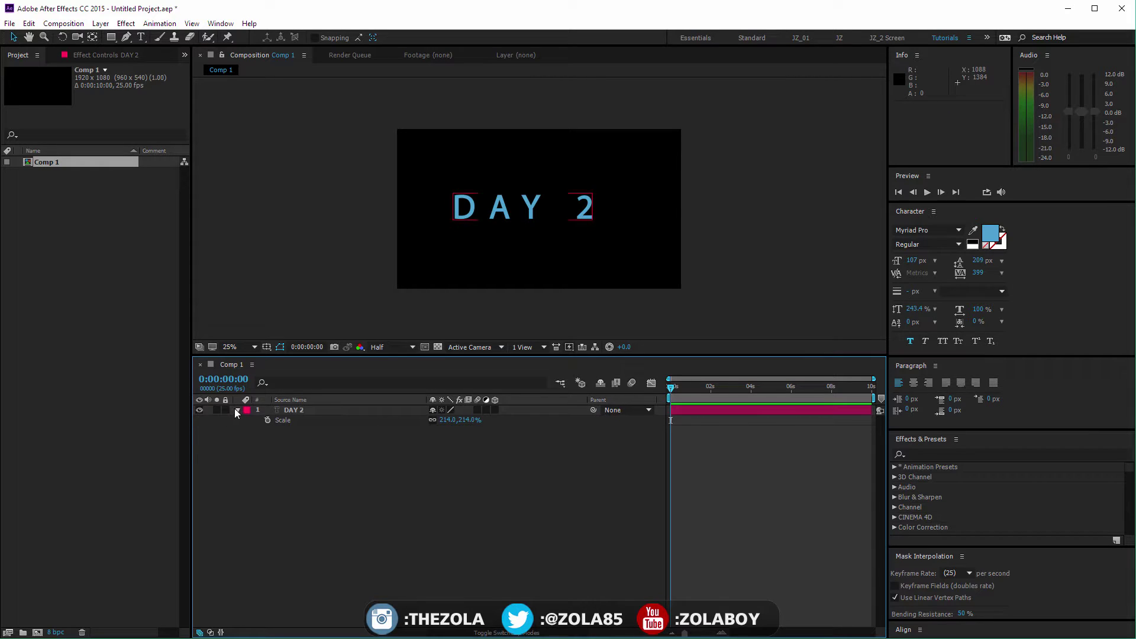
click(237, 410)
click(237, 410)
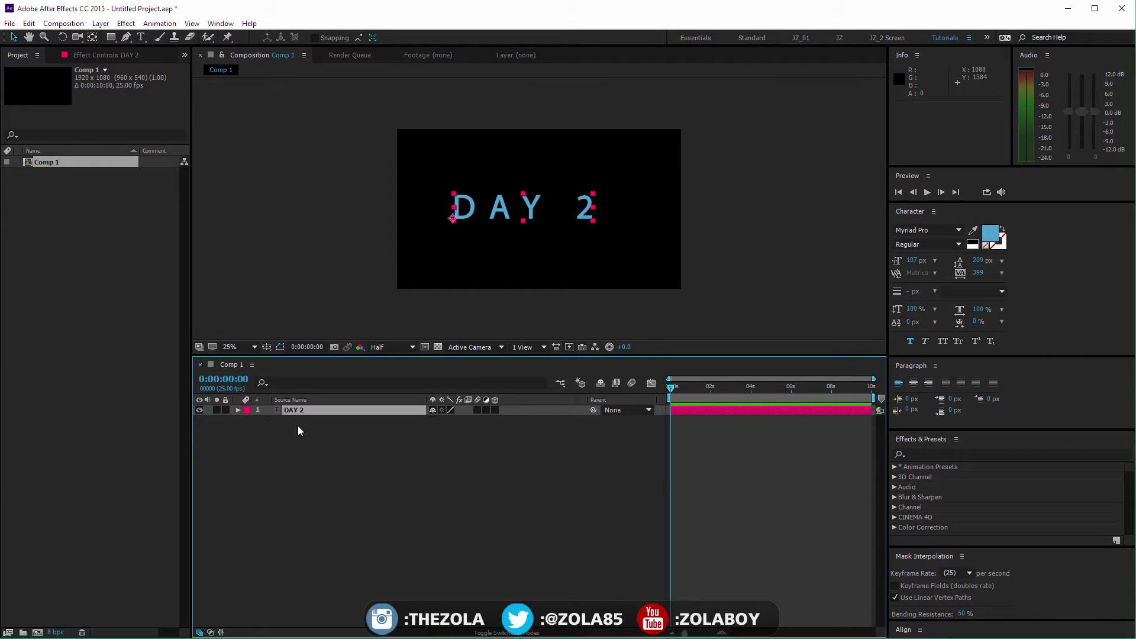
click(237, 411)
click(248, 431)
click(249, 430)
click(248, 420)
click(260, 421)
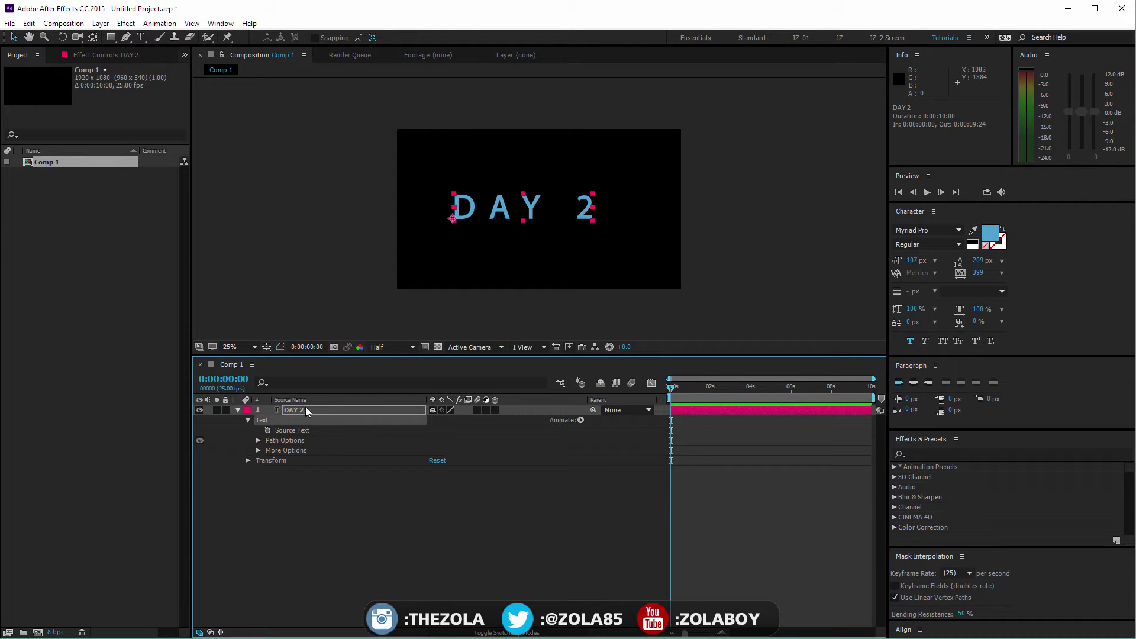
key(Return)
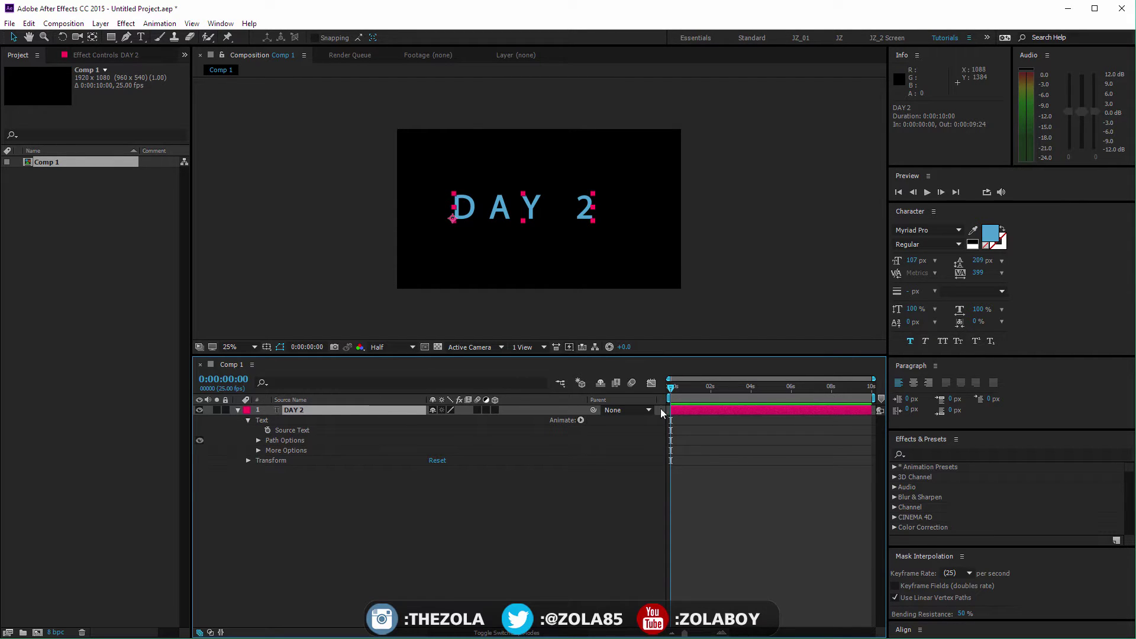
click(582, 422)
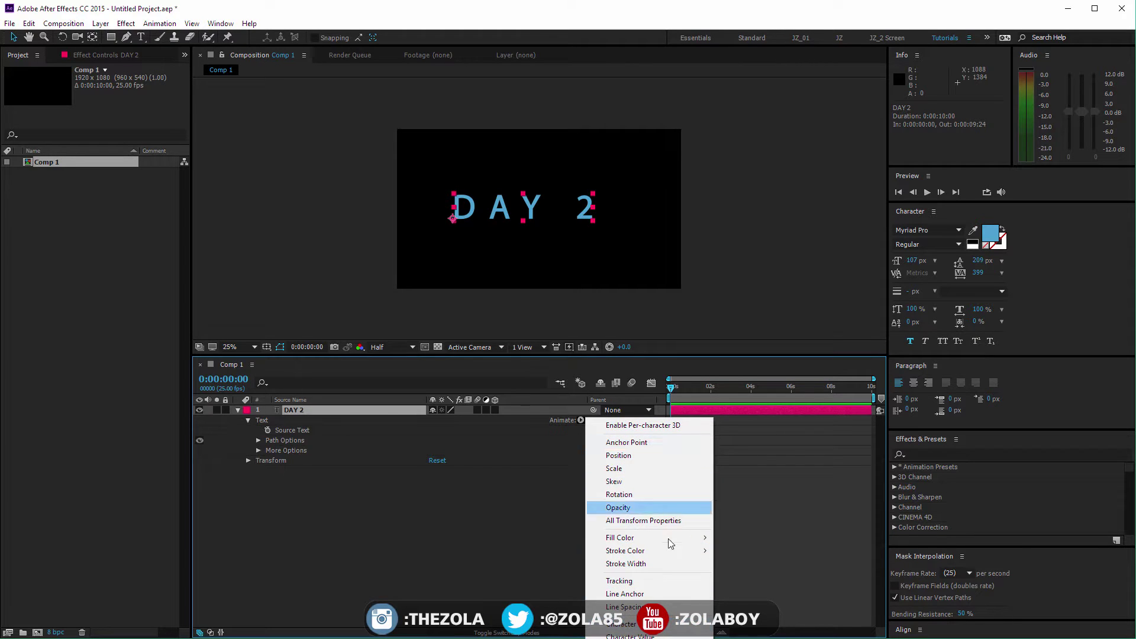
mouse_move(672, 544)
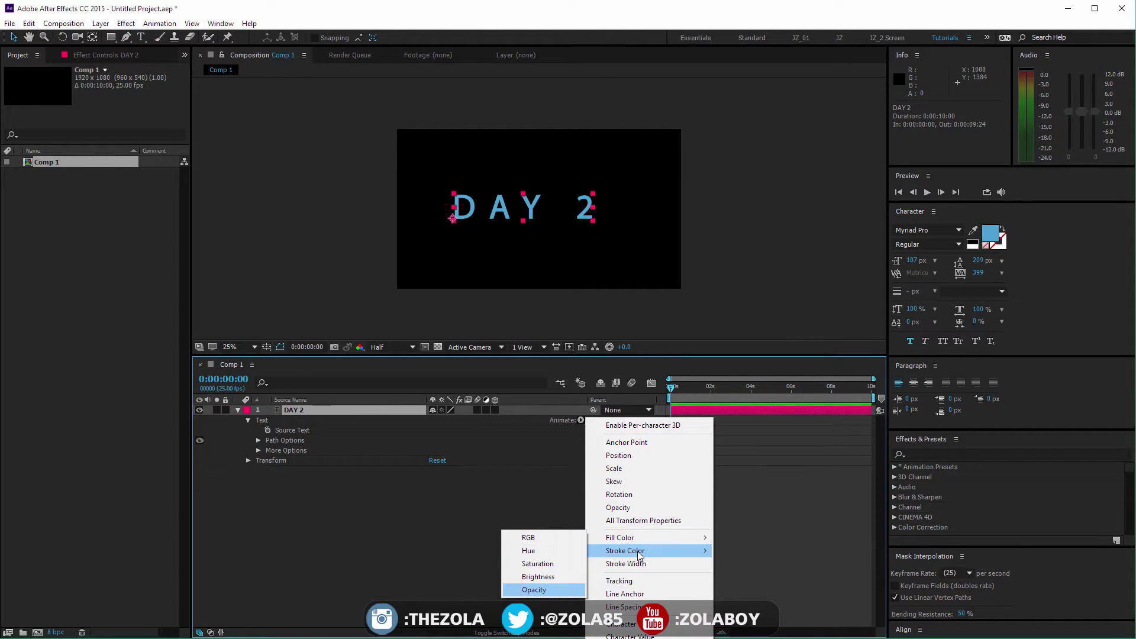
mouse_move(636, 556)
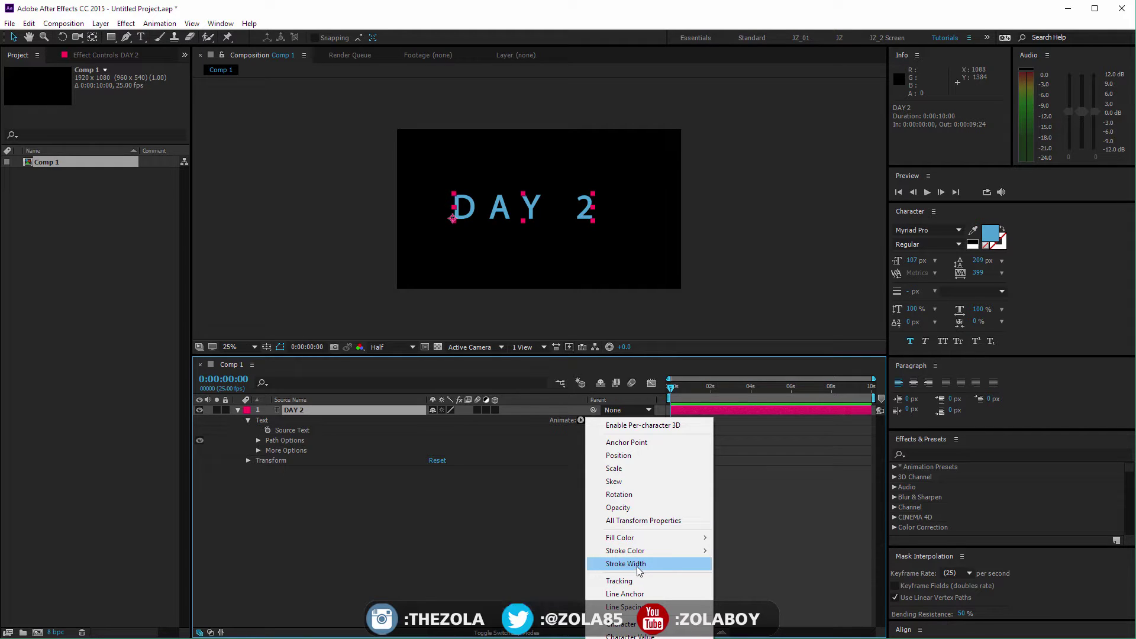
click(783, 555)
click(358, 412)
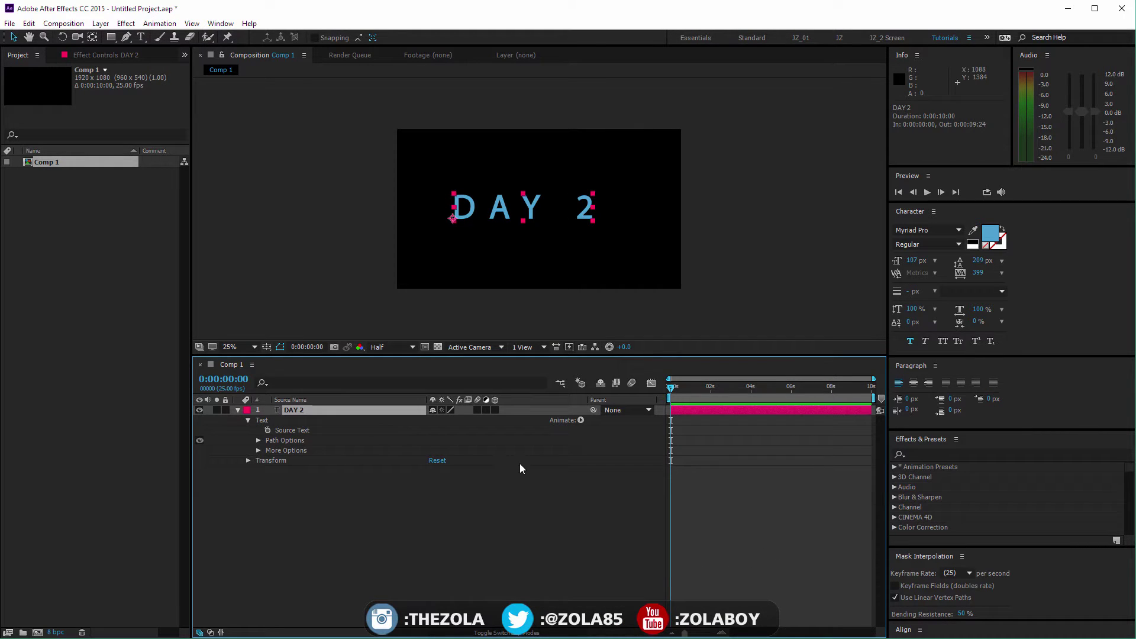
Swap the fill and stroke colours of the DAY 2 text so only a blue outline is drawn.
scroll(703, 237, up, 2)
key(space)
drag(733, 198, 746, 236)
key(v)
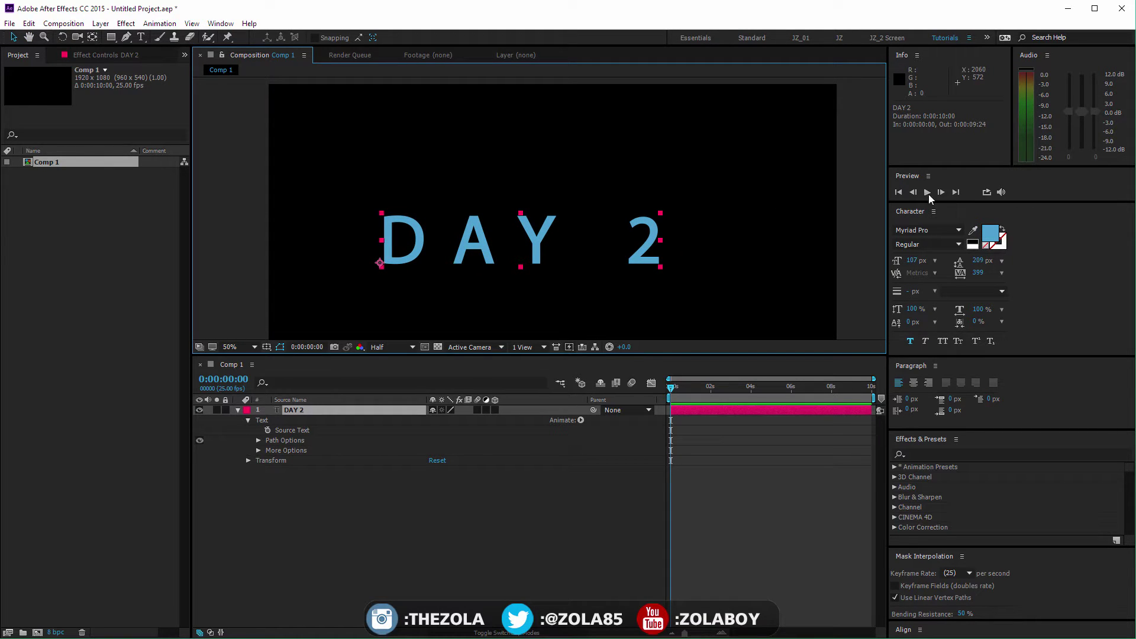
click(374, 410)
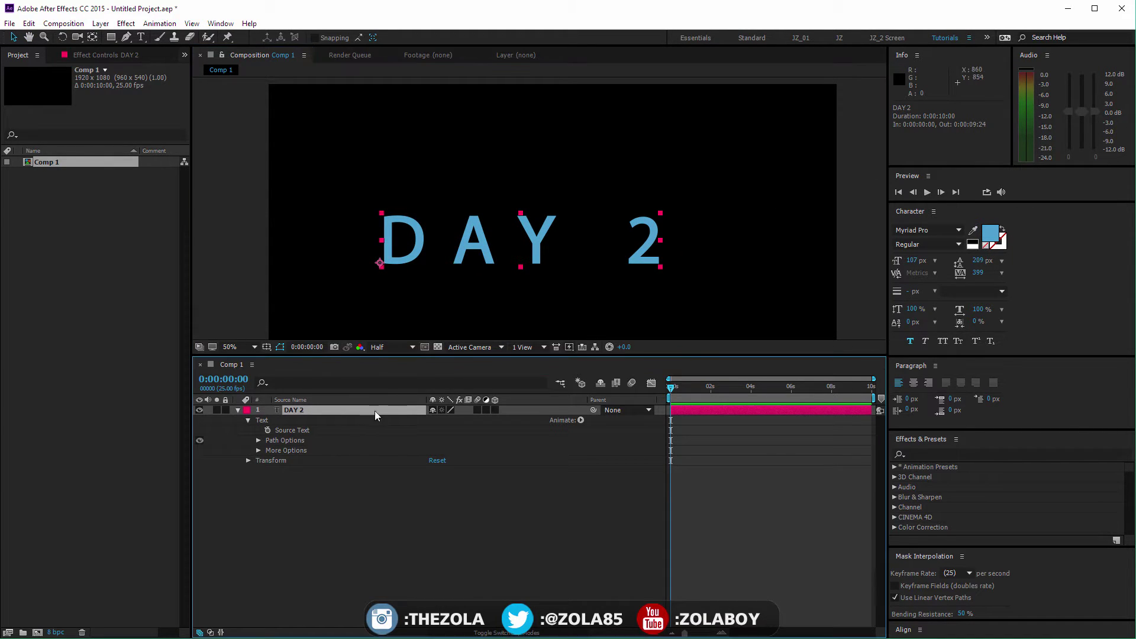
click(1004, 232)
click(1003, 226)
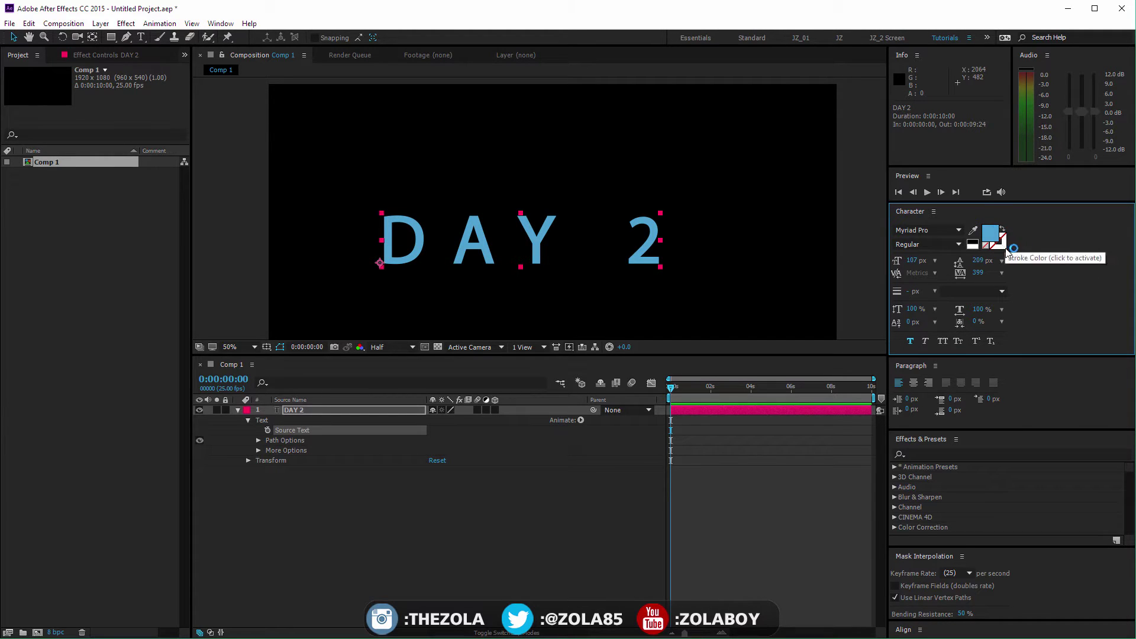
click(1005, 231)
click(1005, 231)
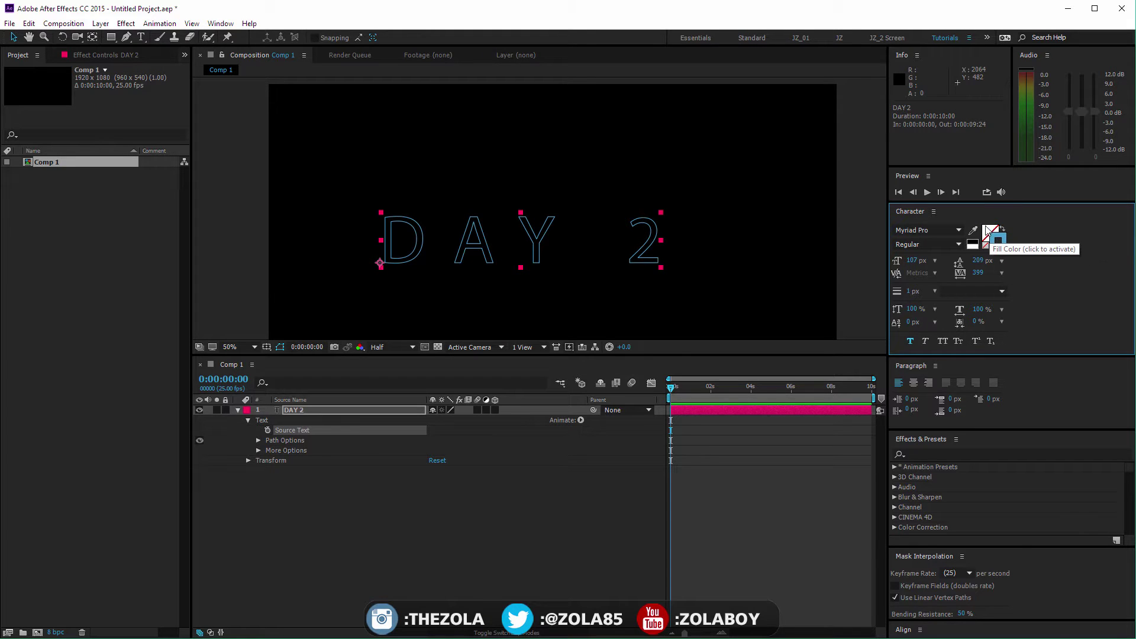
Give the outlined DAY 2 text a red fill.
click(991, 235)
drag(372, 461, 407, 419)
click(516, 416)
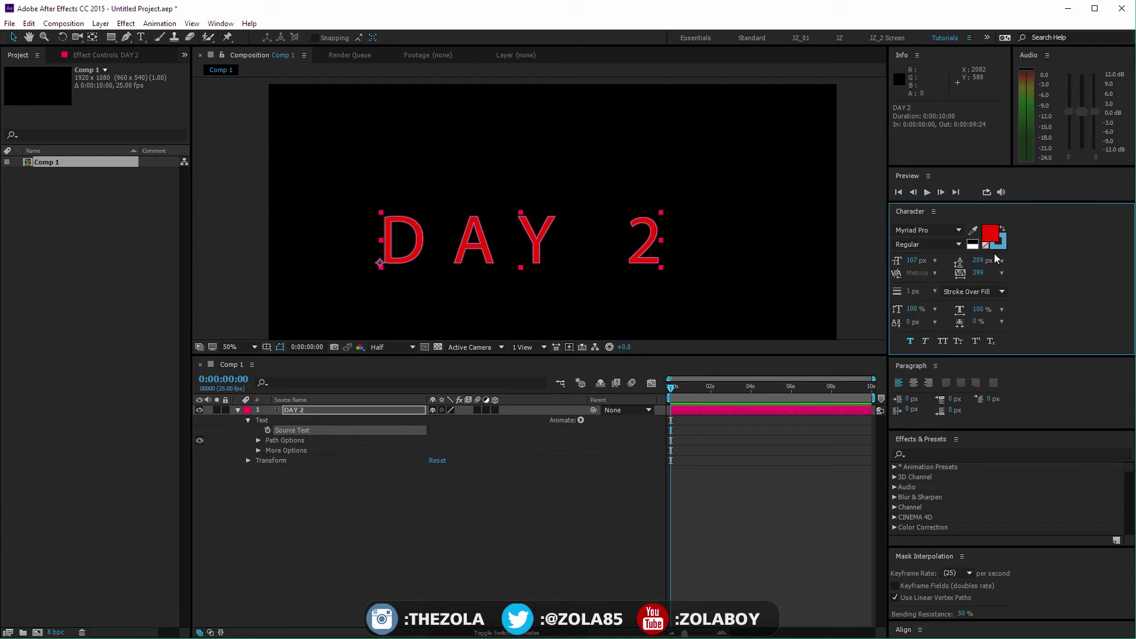
Set the text's stroke width to 4 px and switch its stacking to Fill Over Stroke.
click(992, 235)
drag(912, 292, 919, 293)
text(4)
key(Return)
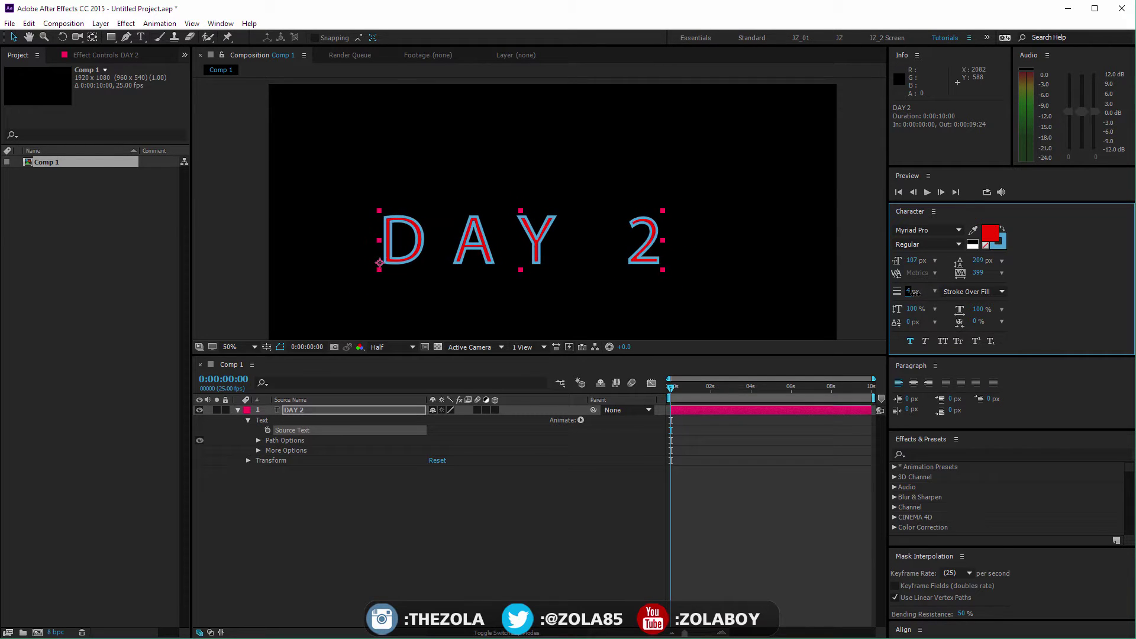
click(970, 291)
click(984, 305)
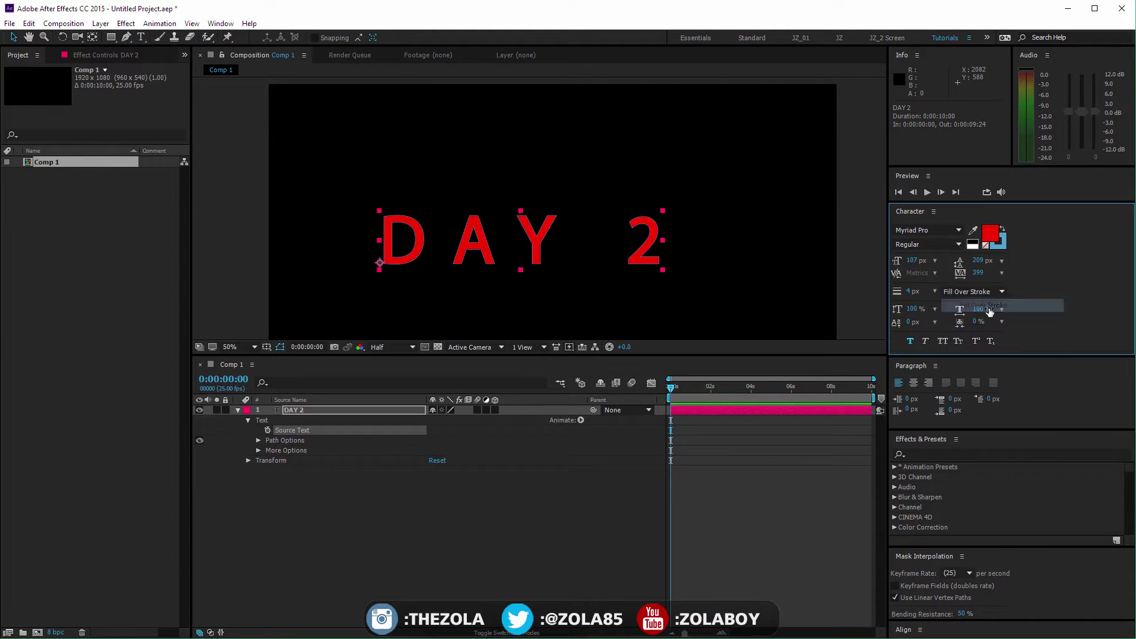
click(1001, 291)
click(1066, 275)
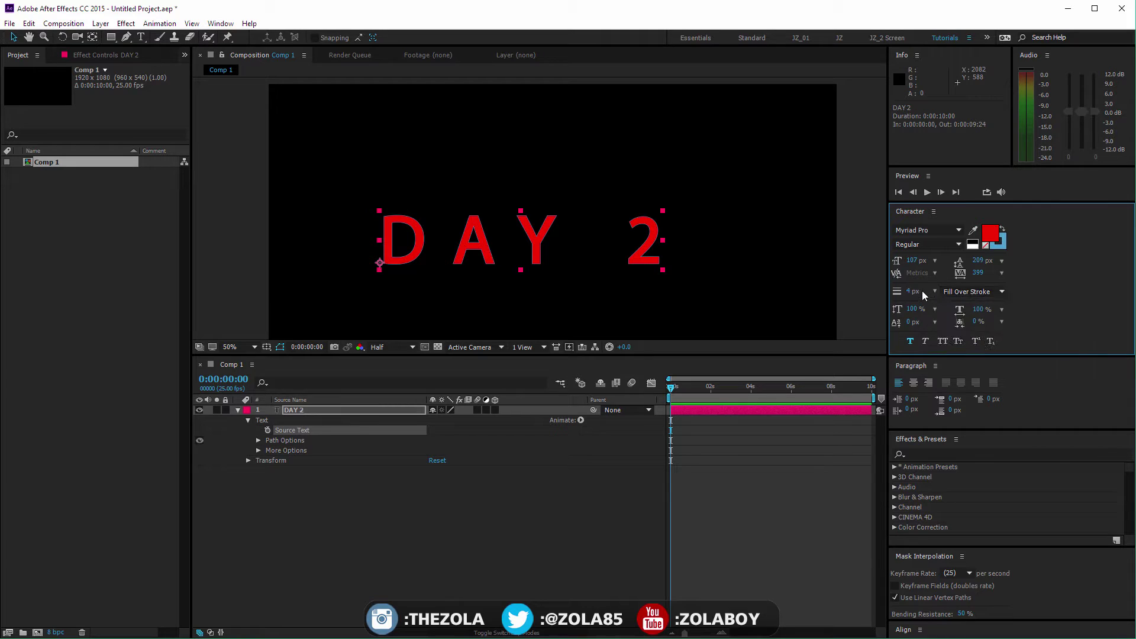
Thicken the blue stroke around the DAY 2 text to 18 px.
click(913, 291)
text(21)
key(Down)
key(Down)
key(Down)
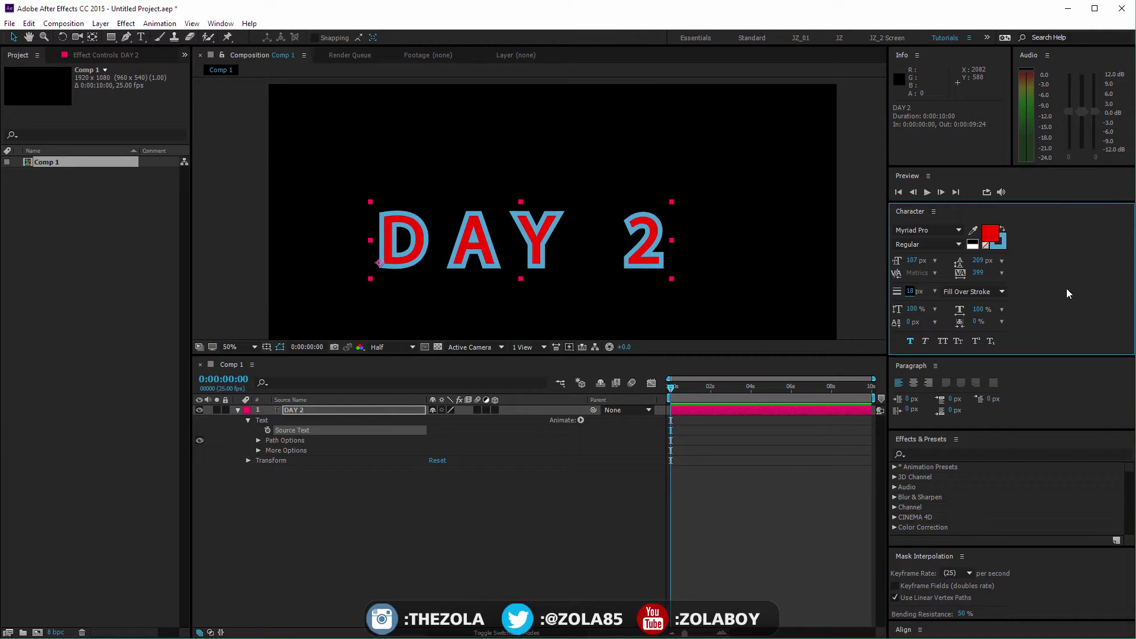
click(1068, 293)
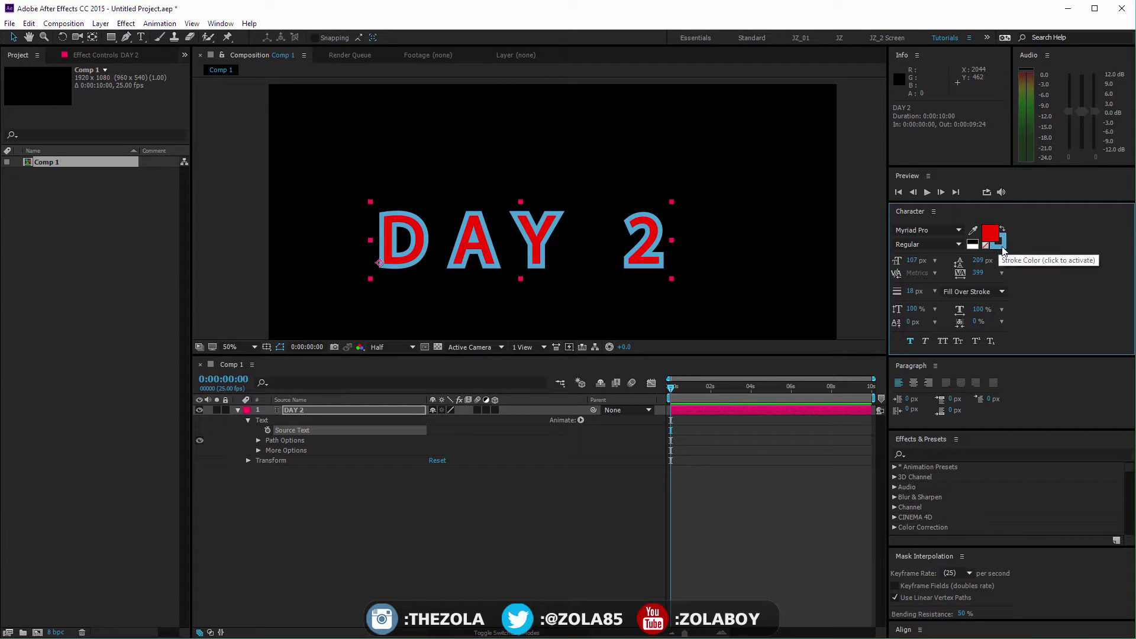
Remove the stroke from the DAY 2 text and change its fill to pale pink FEE6E6.
click(985, 245)
click(715, 323)
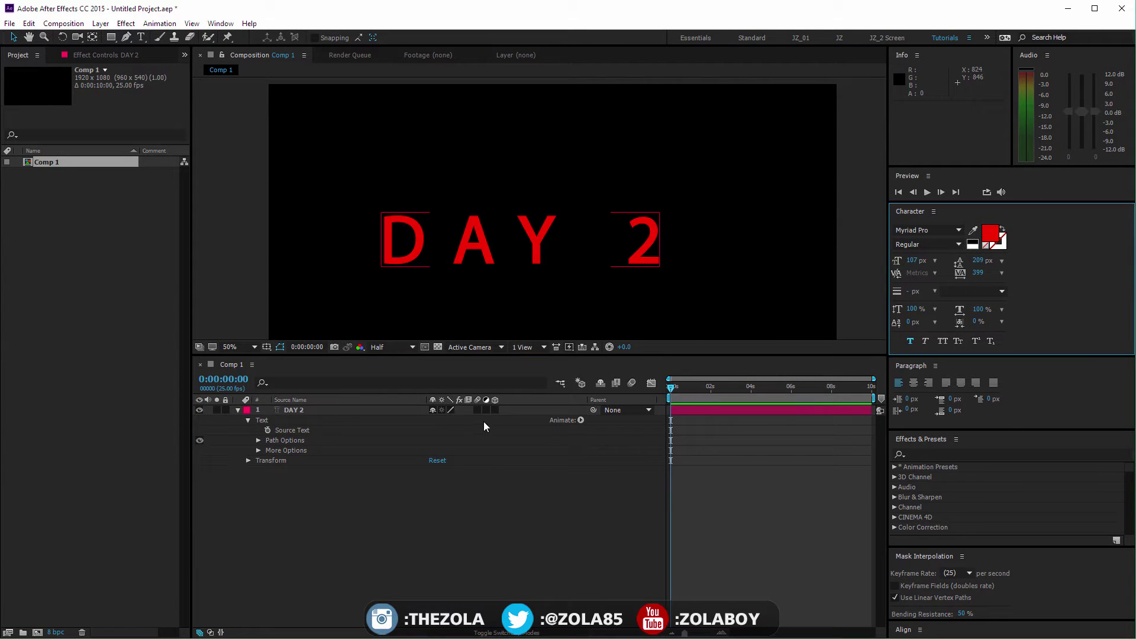
click(335, 409)
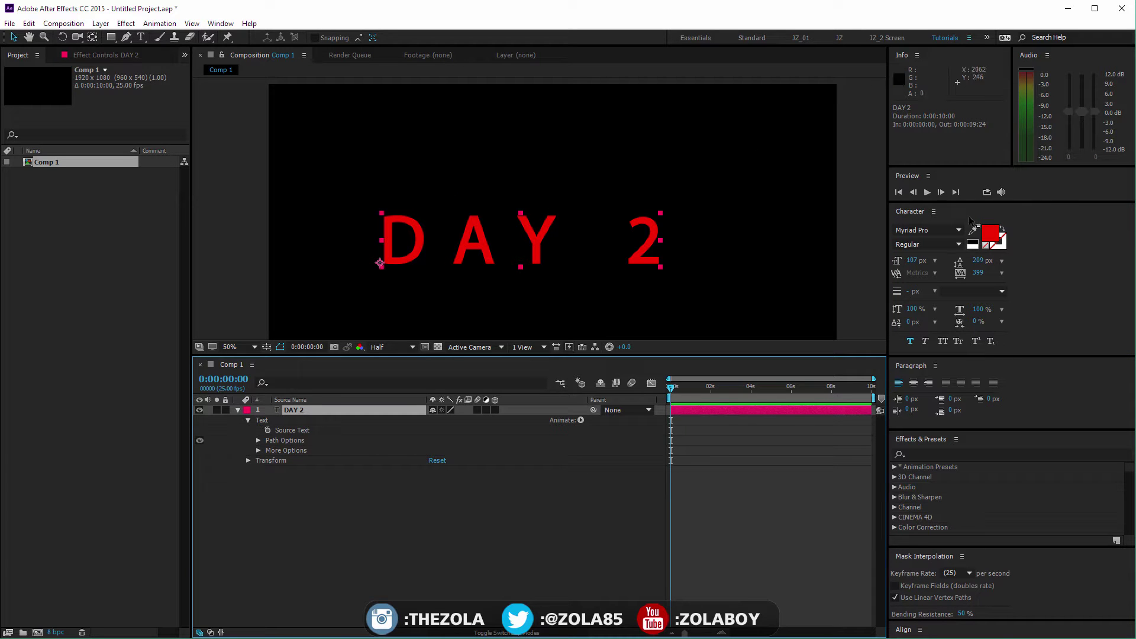
click(991, 236)
click(294, 436)
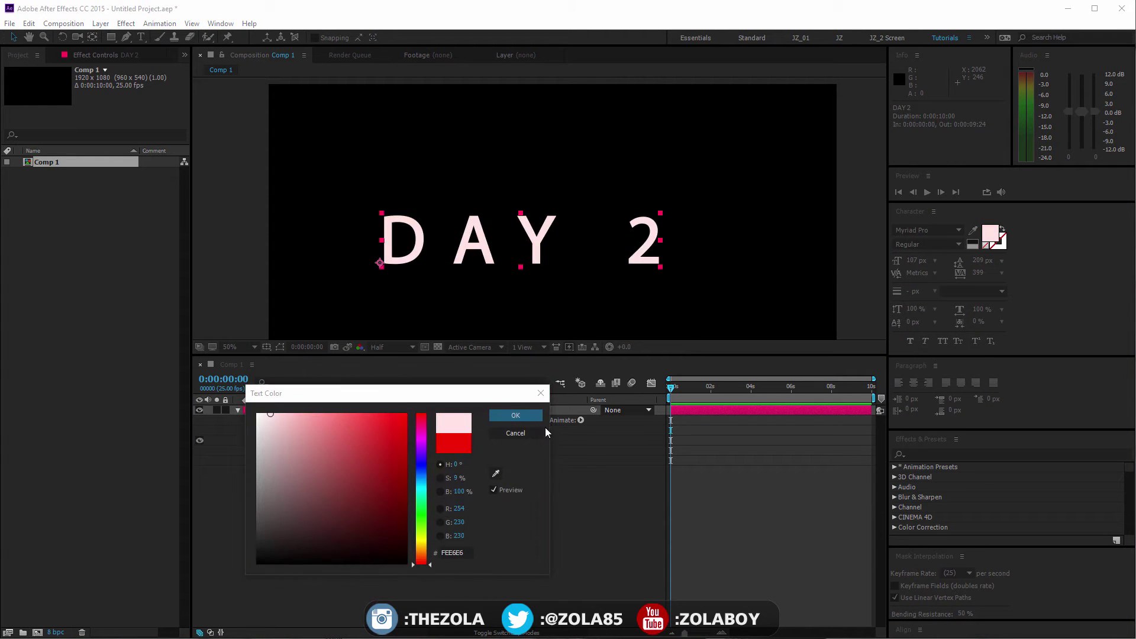
click(527, 416)
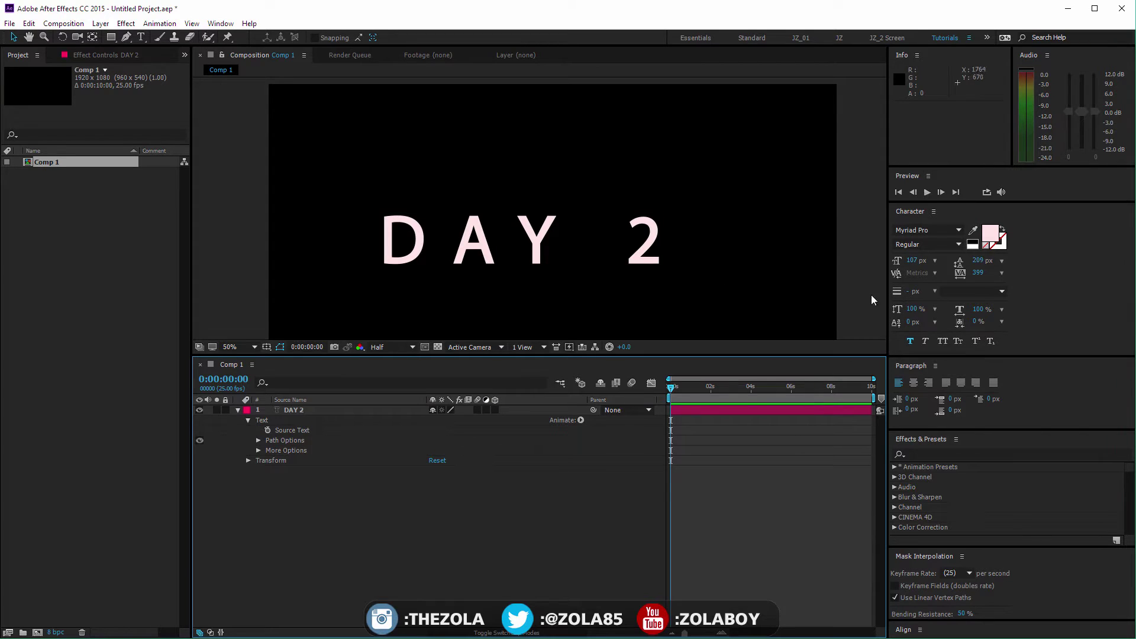
Set the text fill colour to white, FFFFFF.
click(990, 233)
drag(340, 487, 225, 405)
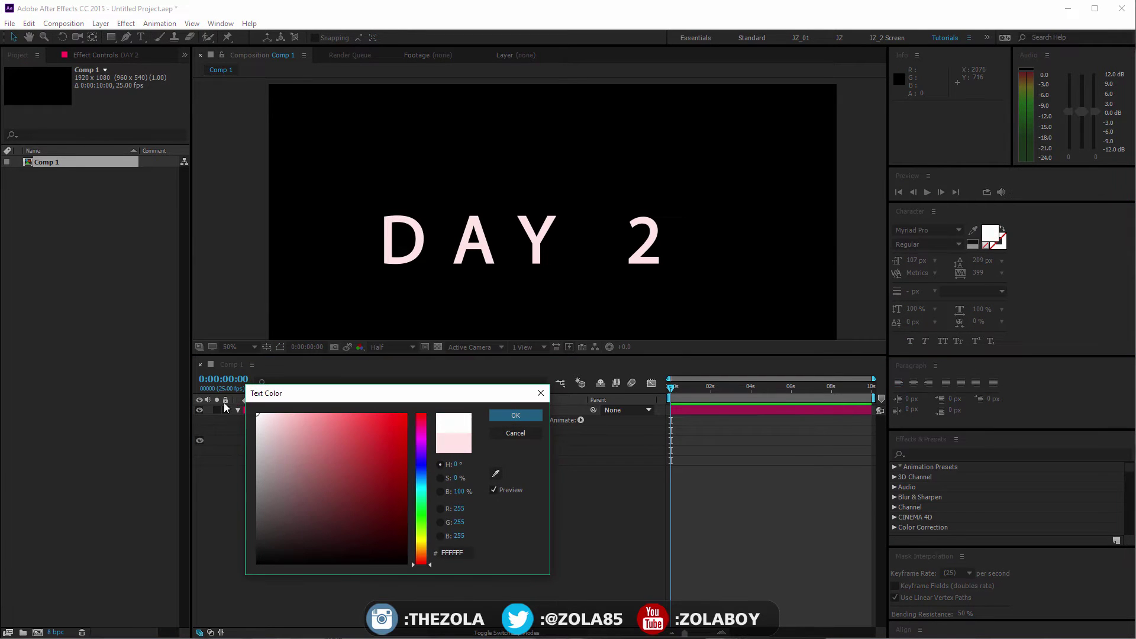
click(515, 416)
Move the DAY 2 text layer to about 434, 546 so it sits centred in the composition.
click(581, 420)
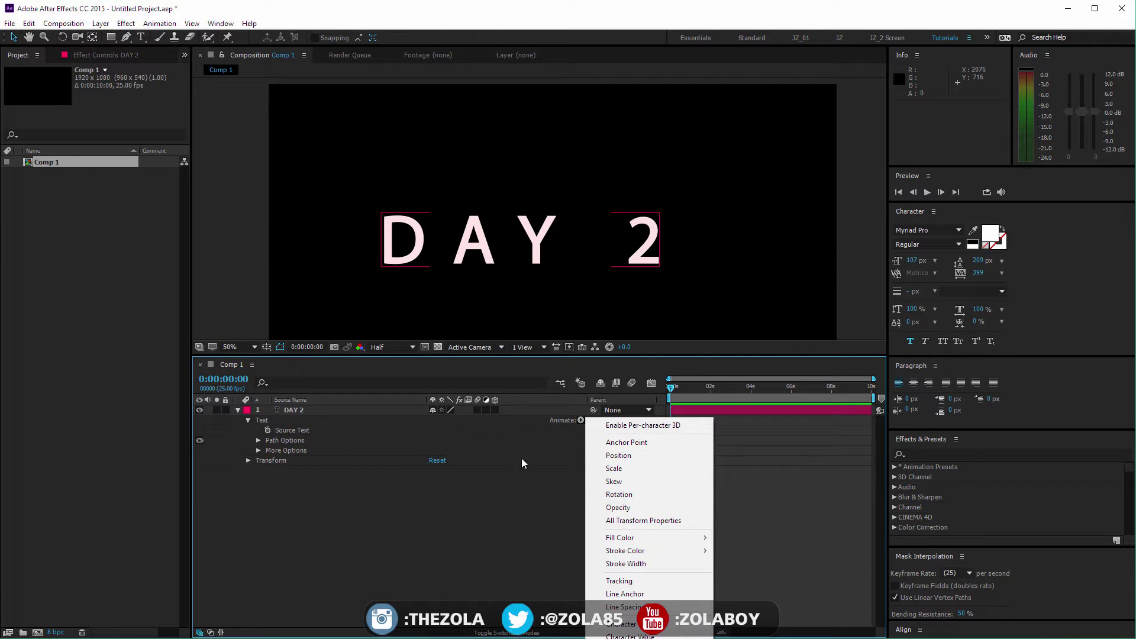
click(481, 477)
drag(529, 248, 548, 232)
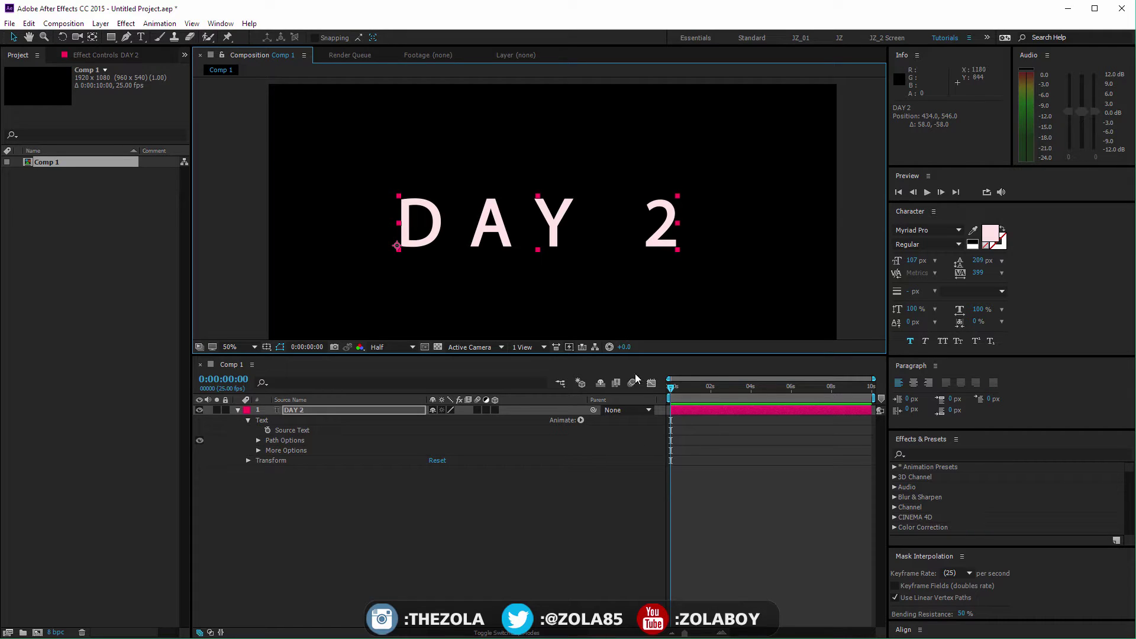
Add a Position animator to the DAY 2 text layer and collapse its group in the timeline.
click(579, 421)
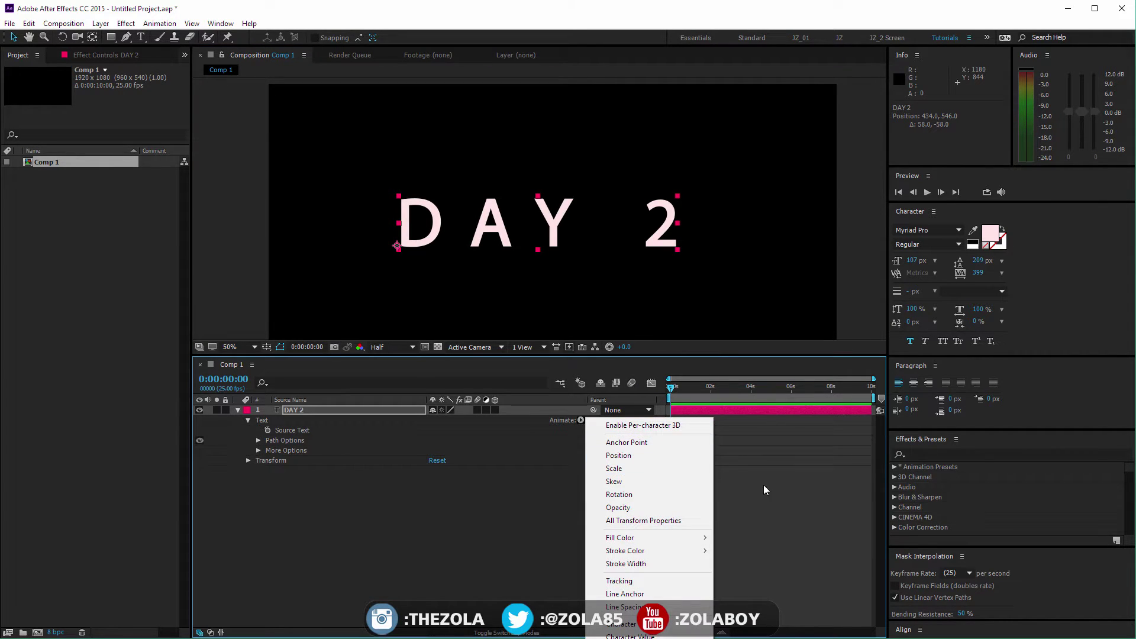
click(506, 502)
click(581, 420)
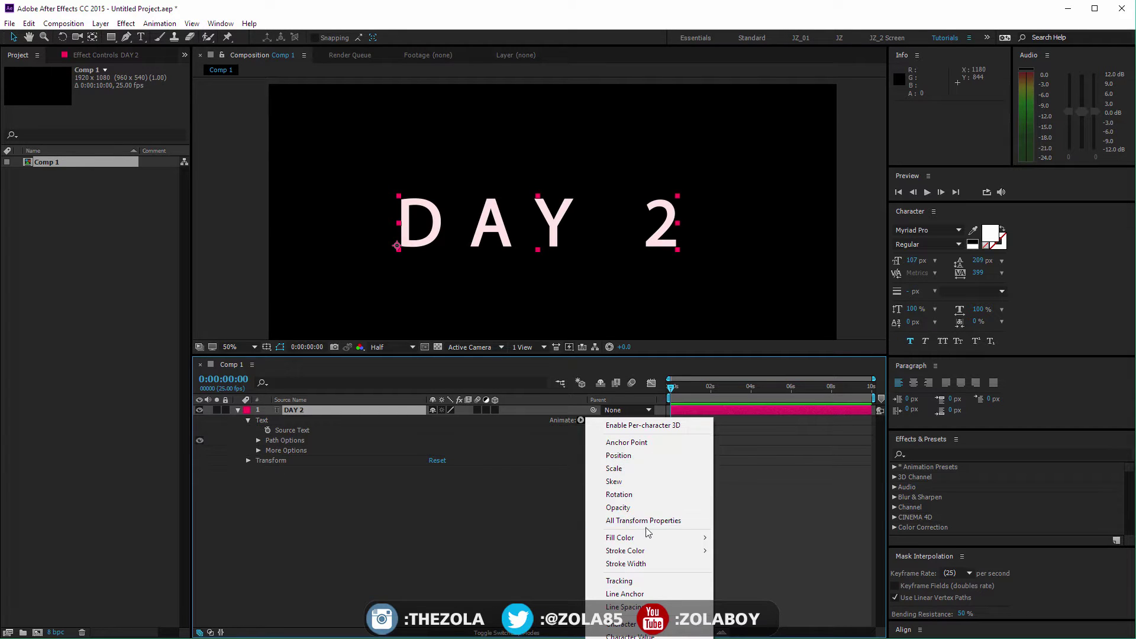
click(634, 455)
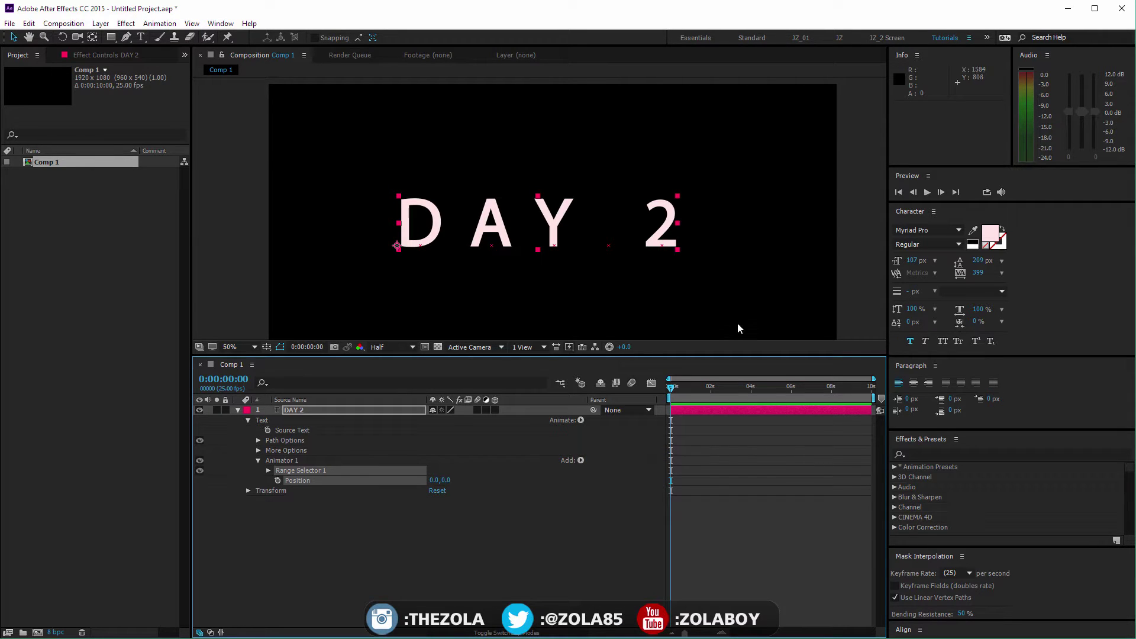
click(259, 461)
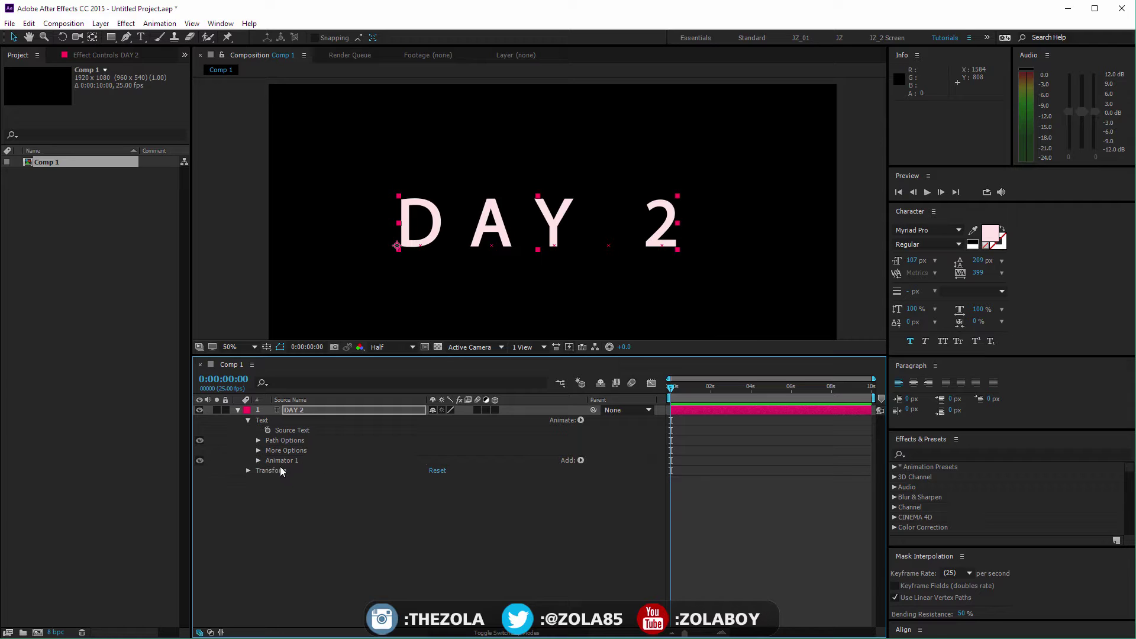
Rename the DAY 2 layer's Animator 1 as Position.
click(288, 461)
key(Return)
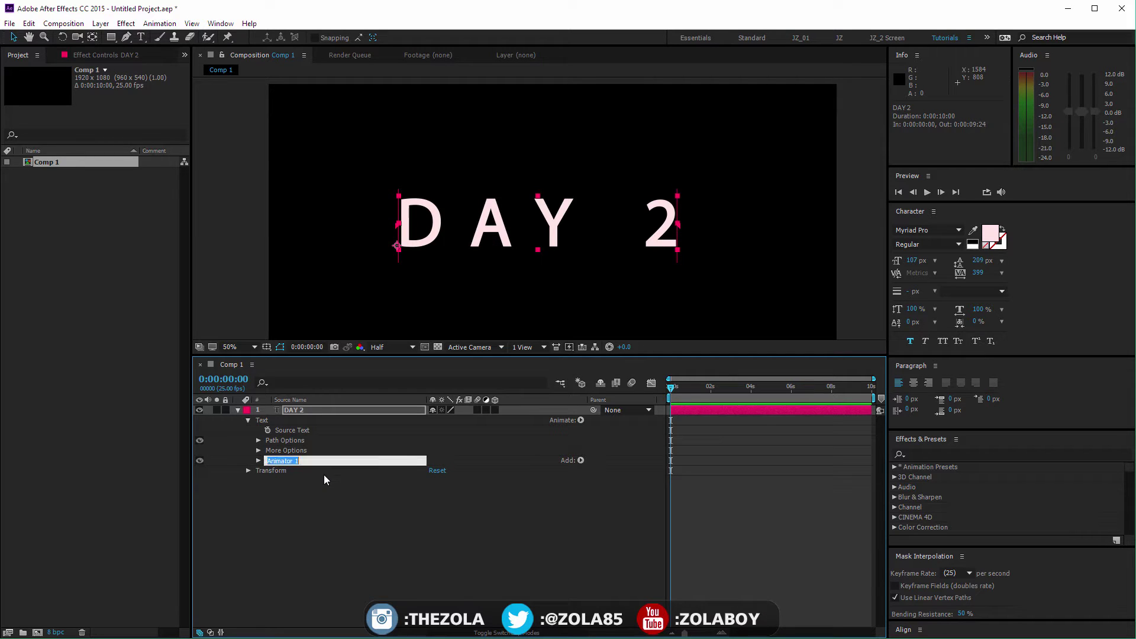
text(p)
text(Posit)
text(ion)
key(Return)
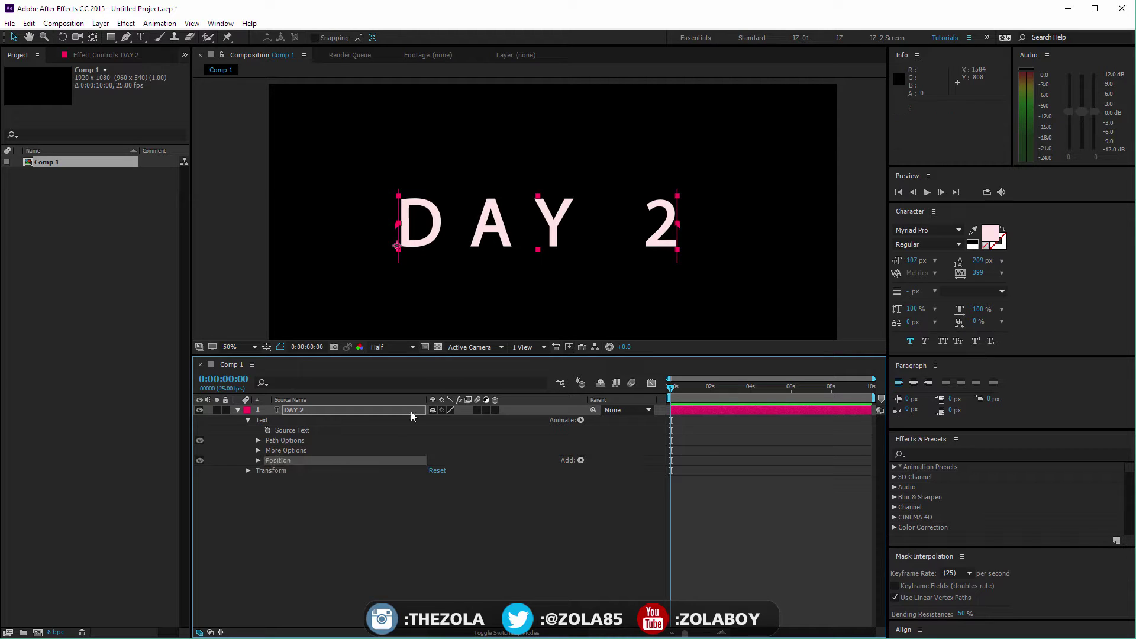
Expand the Position animator and examine the selector types that can be added and its Range Selector 1 properties.
click(259, 460)
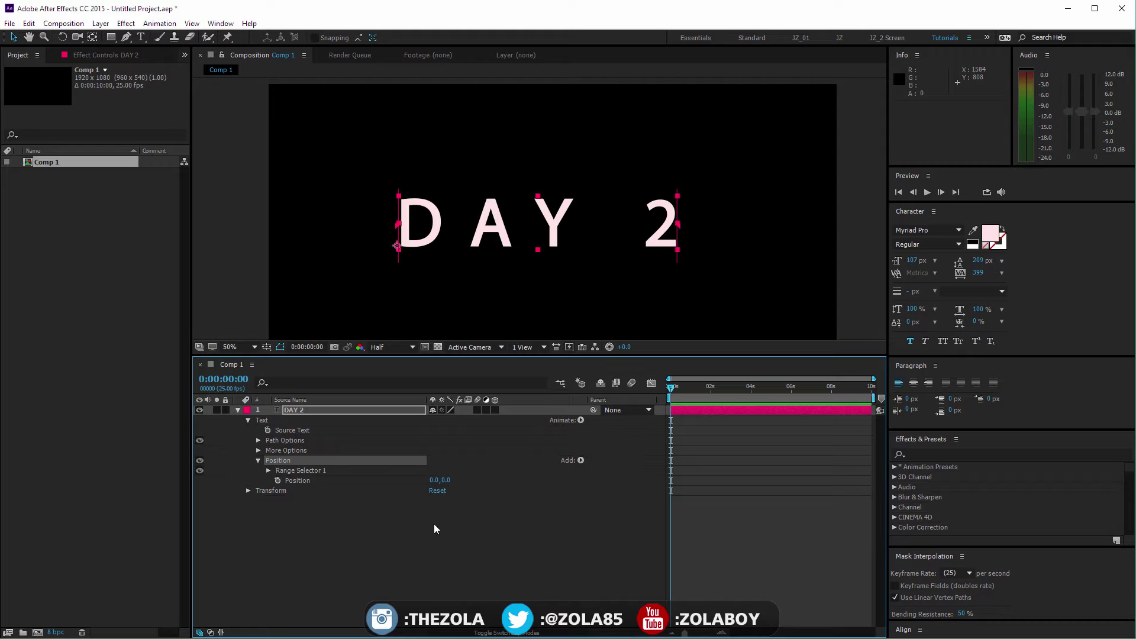
click(580, 460)
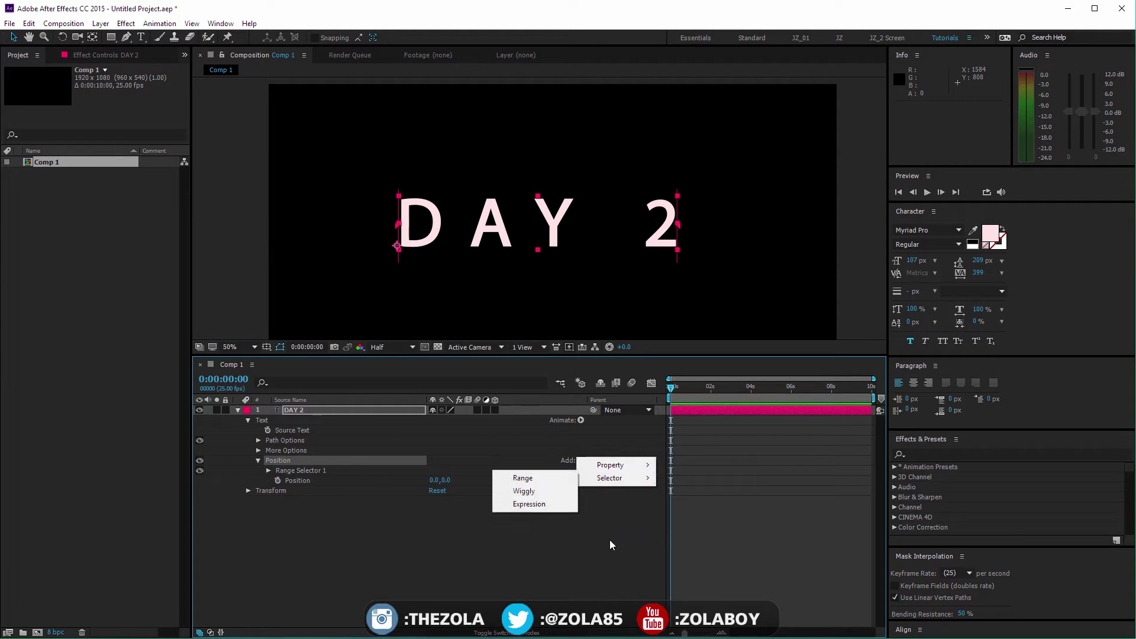
click(591, 533)
click(268, 471)
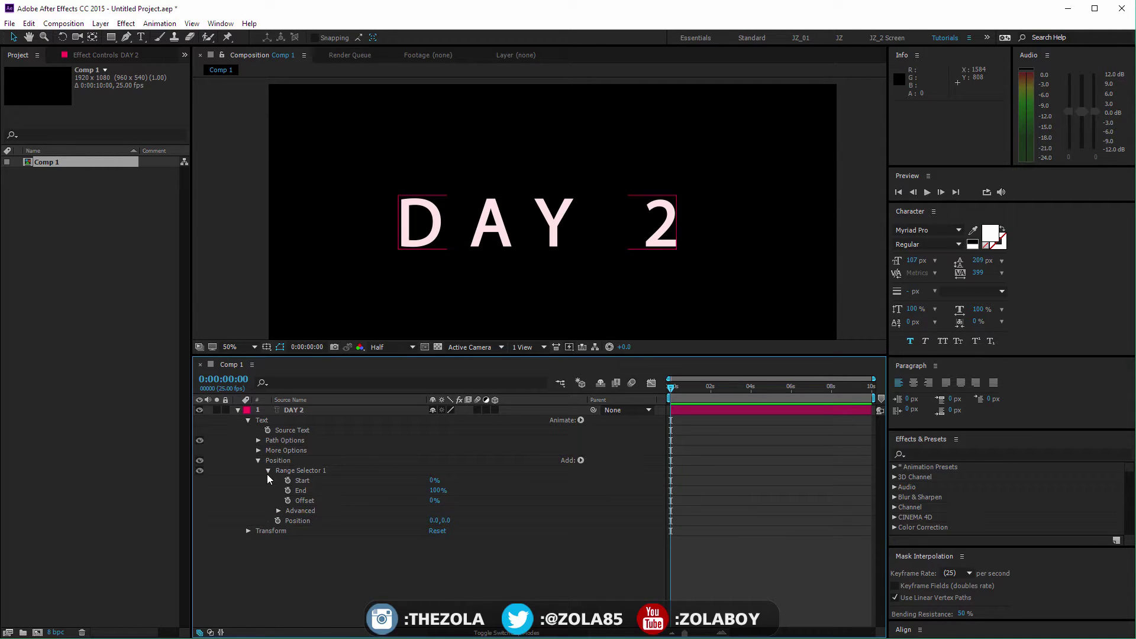
click(269, 471)
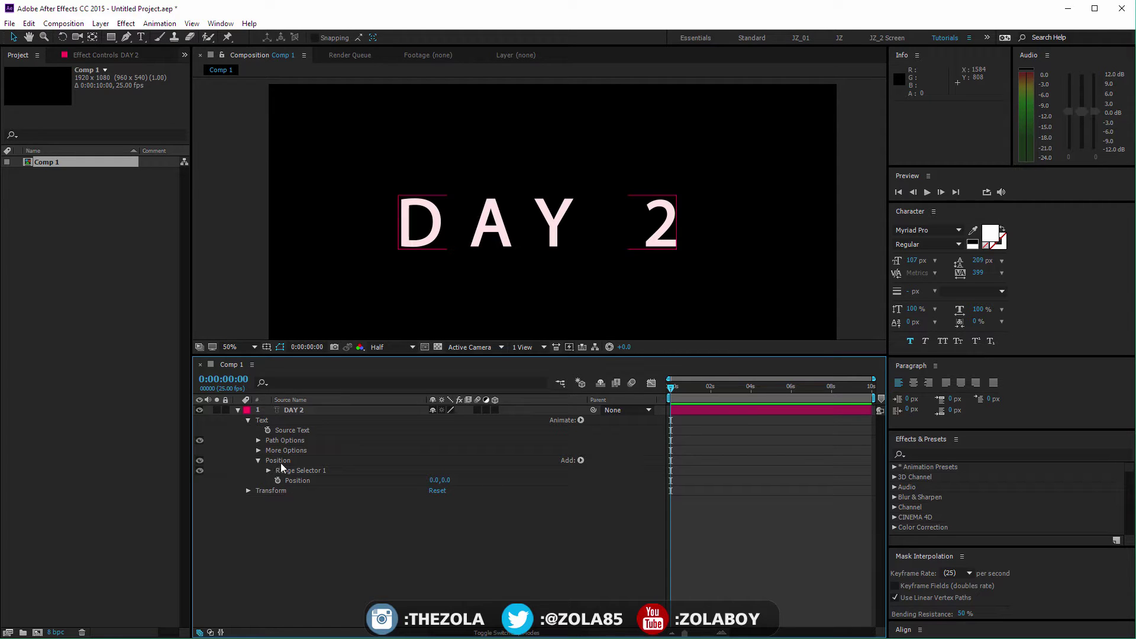
Try shifting the DAY 2 letters with the Position animator's horizontal value, and undo the change.
click(283, 465)
click(311, 480)
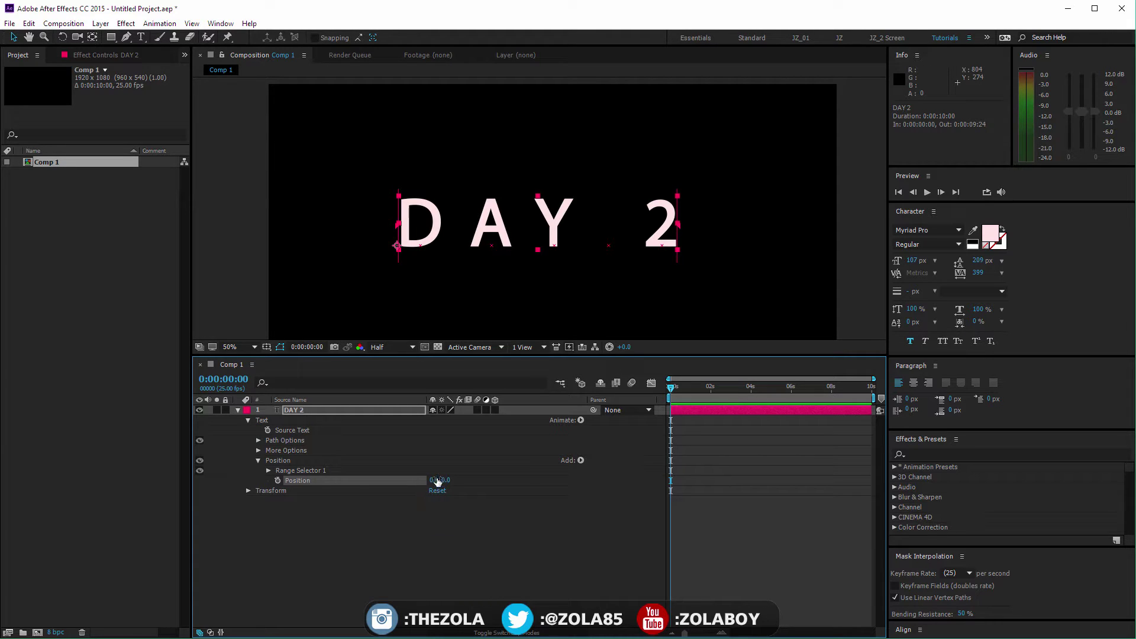
drag(432, 479, 476, 473)
key(ctrl+z)
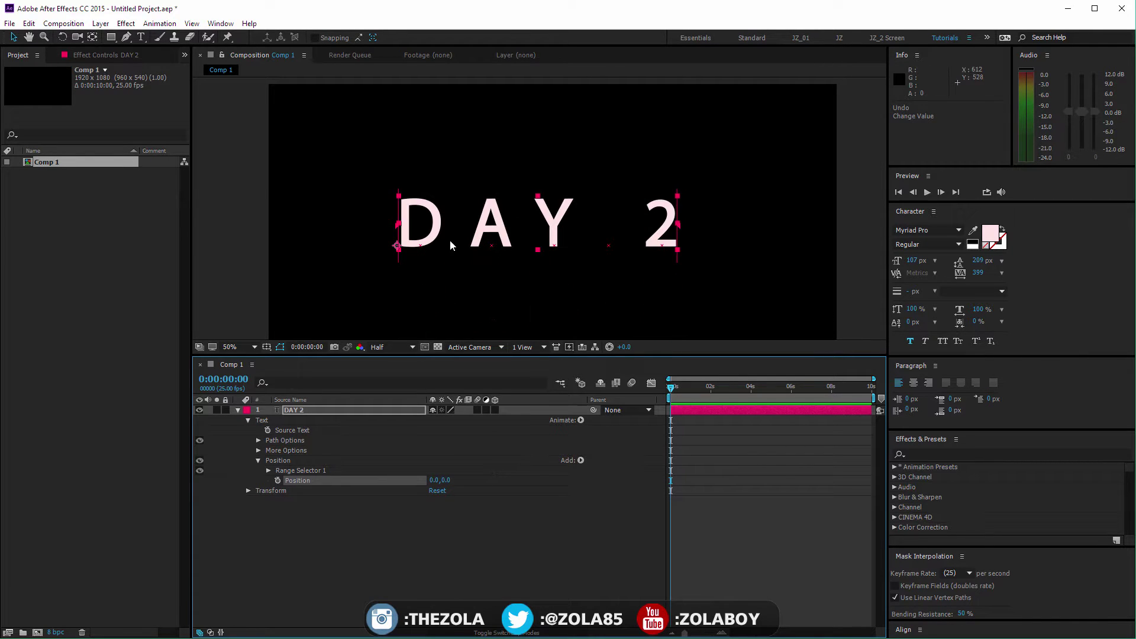
scroll(394, 322, down, 10)
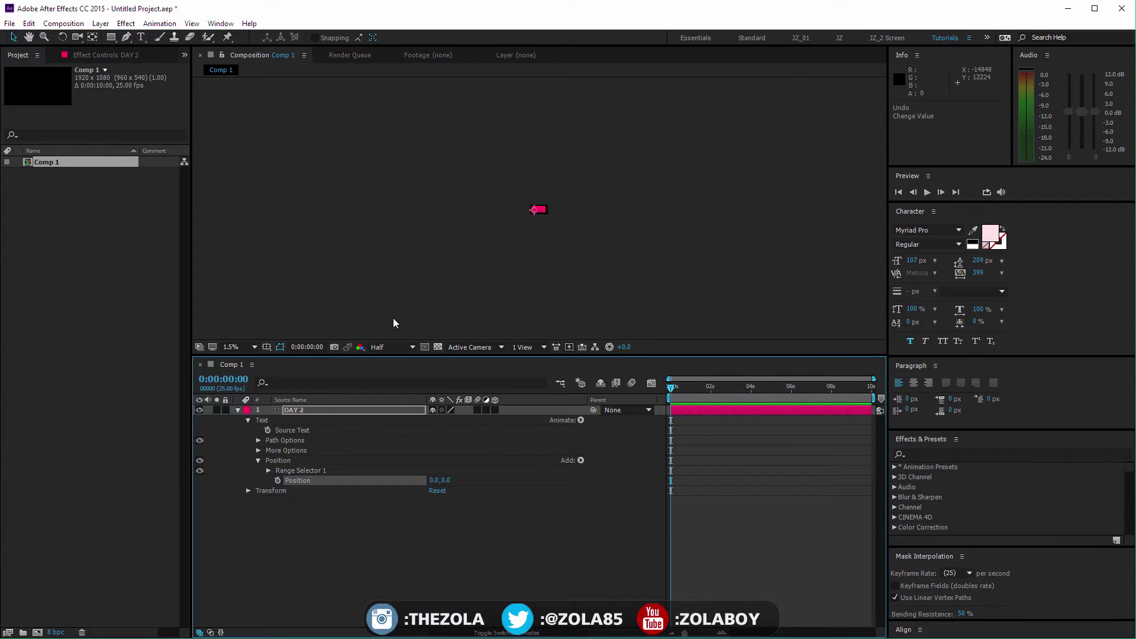
scroll(393, 323, up, 10)
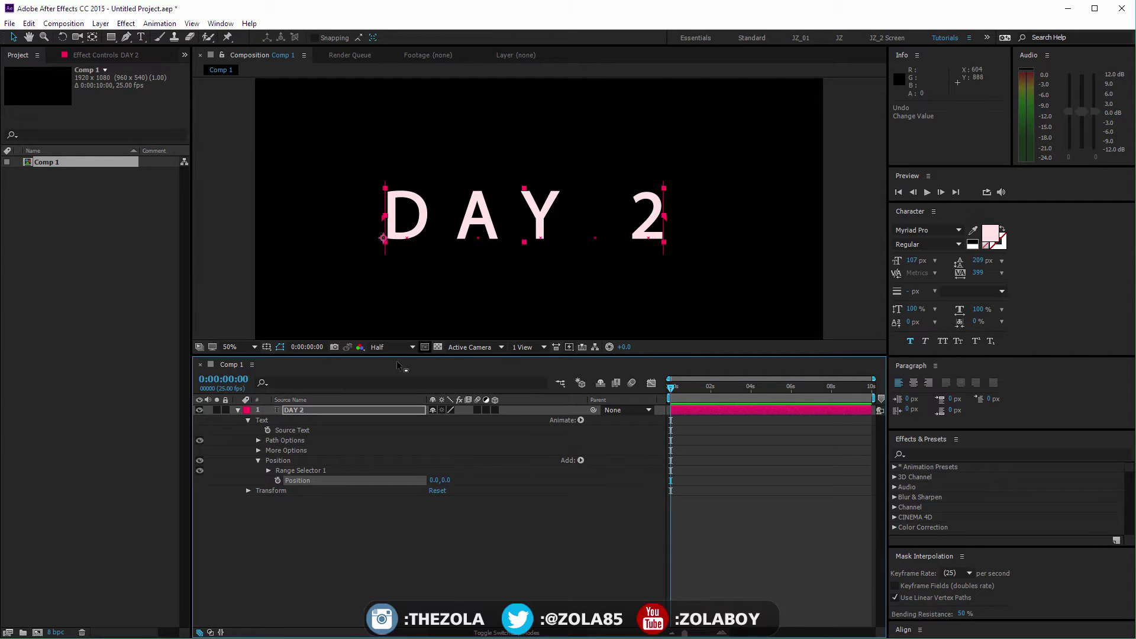
Set the DAY 2 text's tracking to 0 and centre the layer in the composition.
click(377, 410)
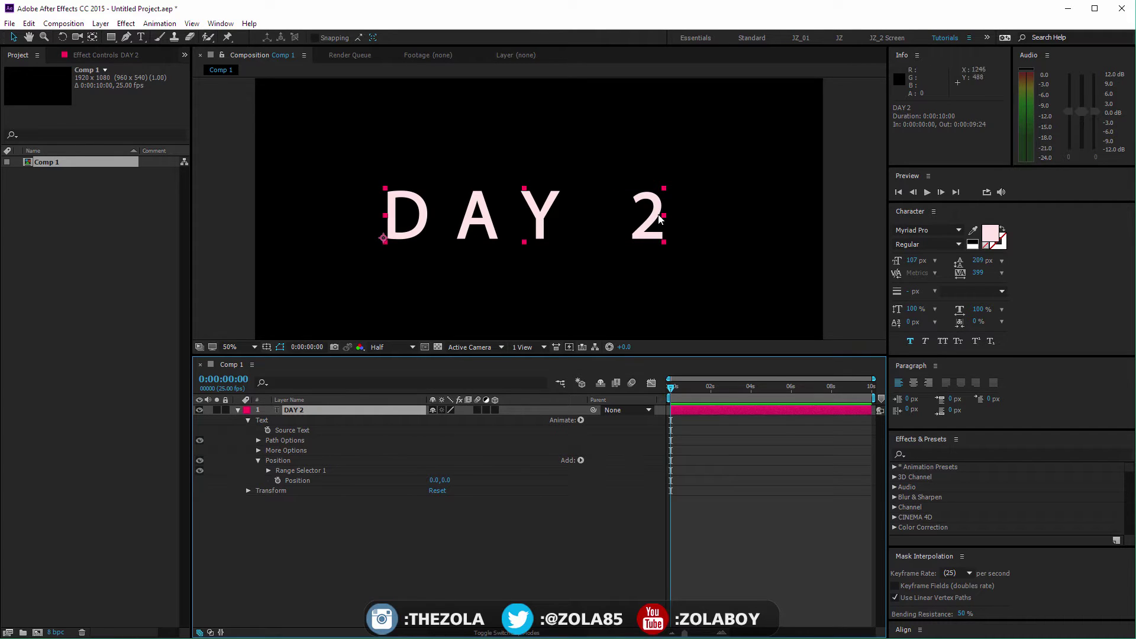
click(1002, 273)
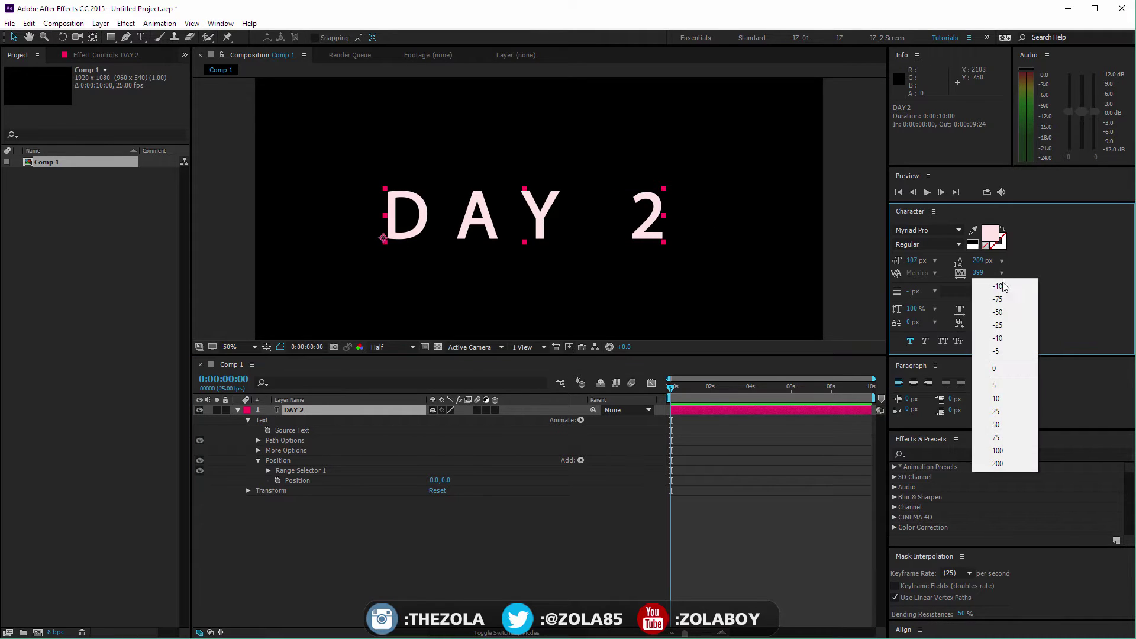
click(1000, 286)
click(1003, 273)
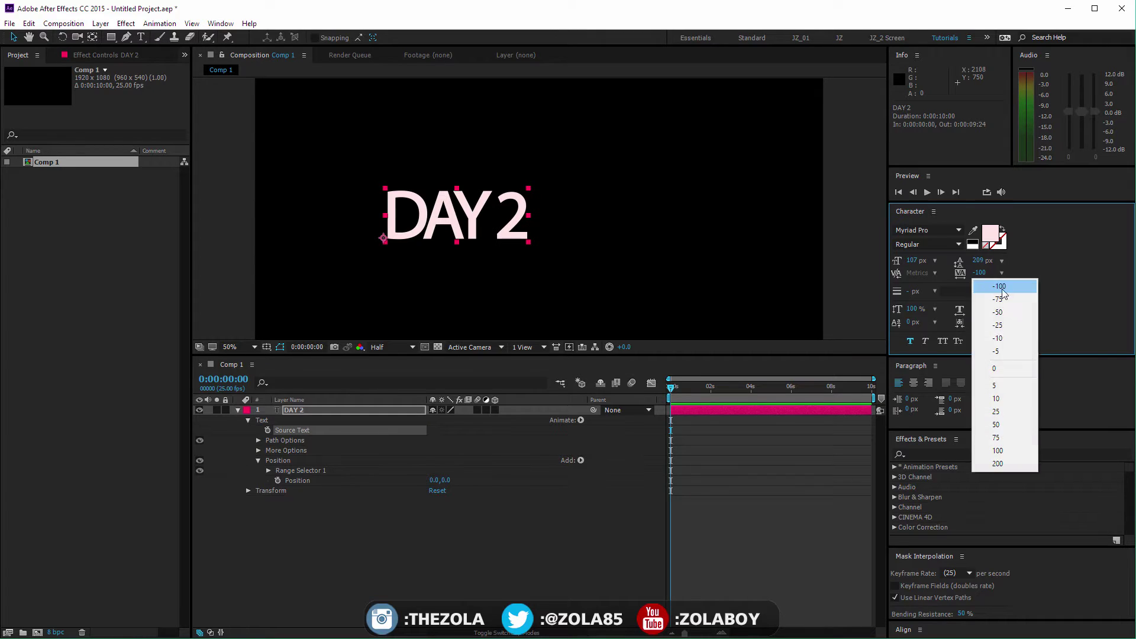
click(1009, 368)
drag(599, 235, 606, 235)
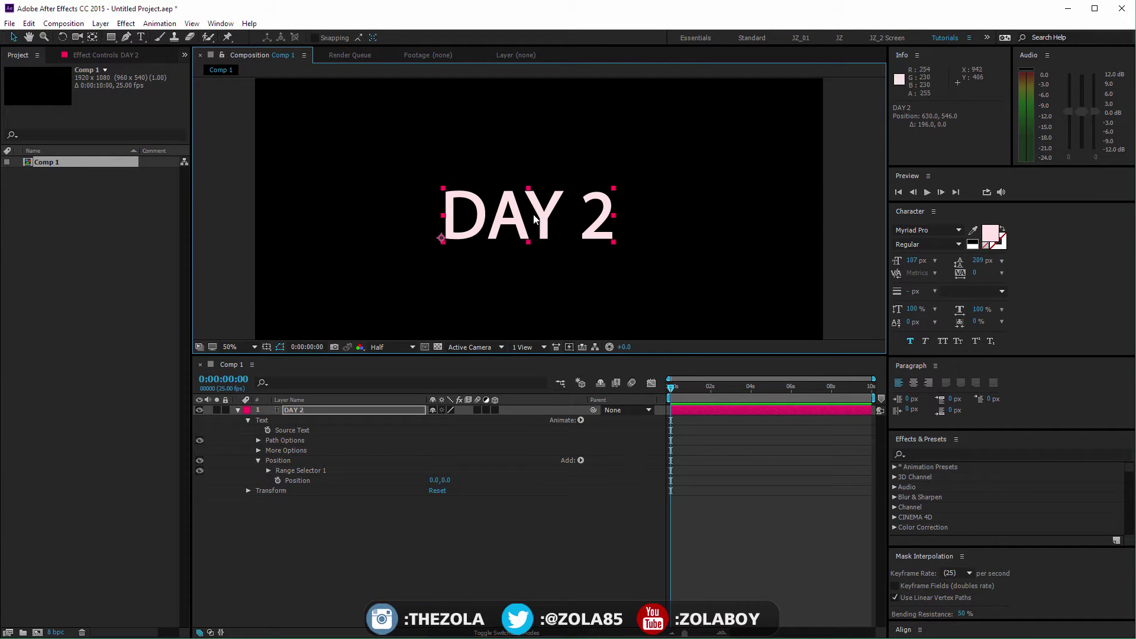
key(ctrl+Home)
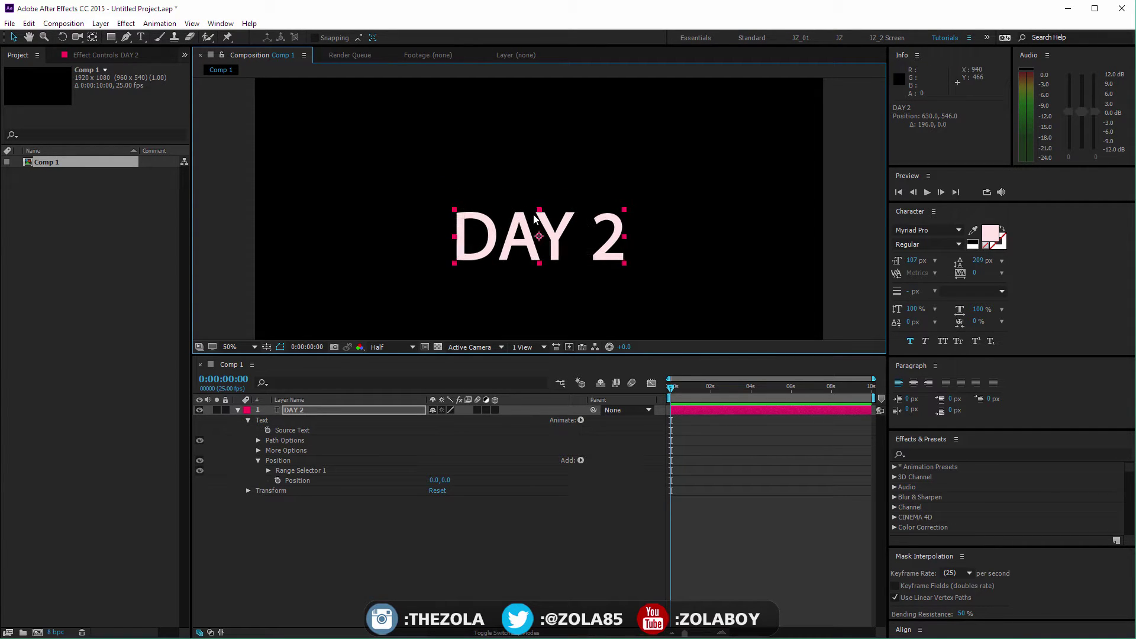
Change the DAY 2 text fill to a neutral light grey, about RGB 232, 232, 232.
click(990, 234)
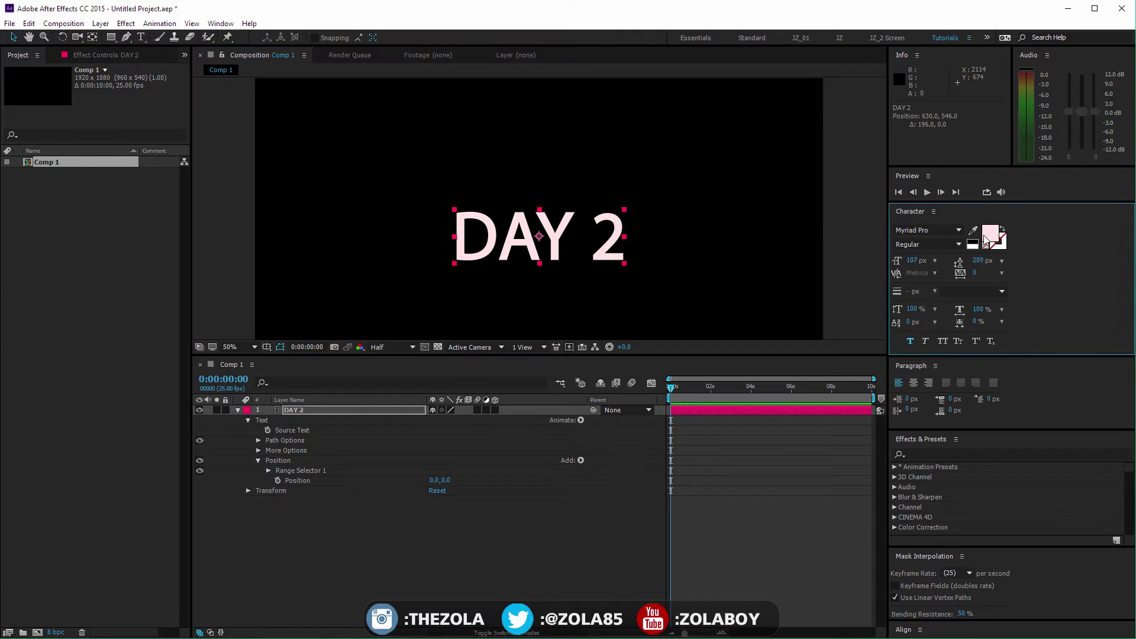
click(427, 463)
drag(427, 474, 428, 490)
click(516, 416)
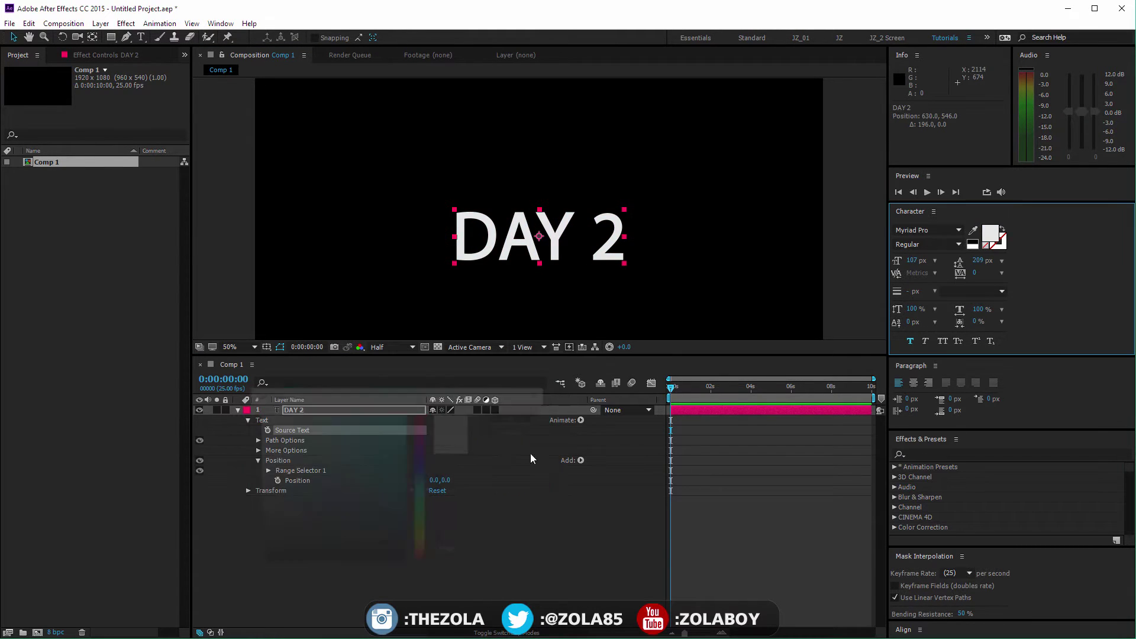
Set the Position animator's offset value to 0, 121 so the letters drop below the centre.
click(322, 414)
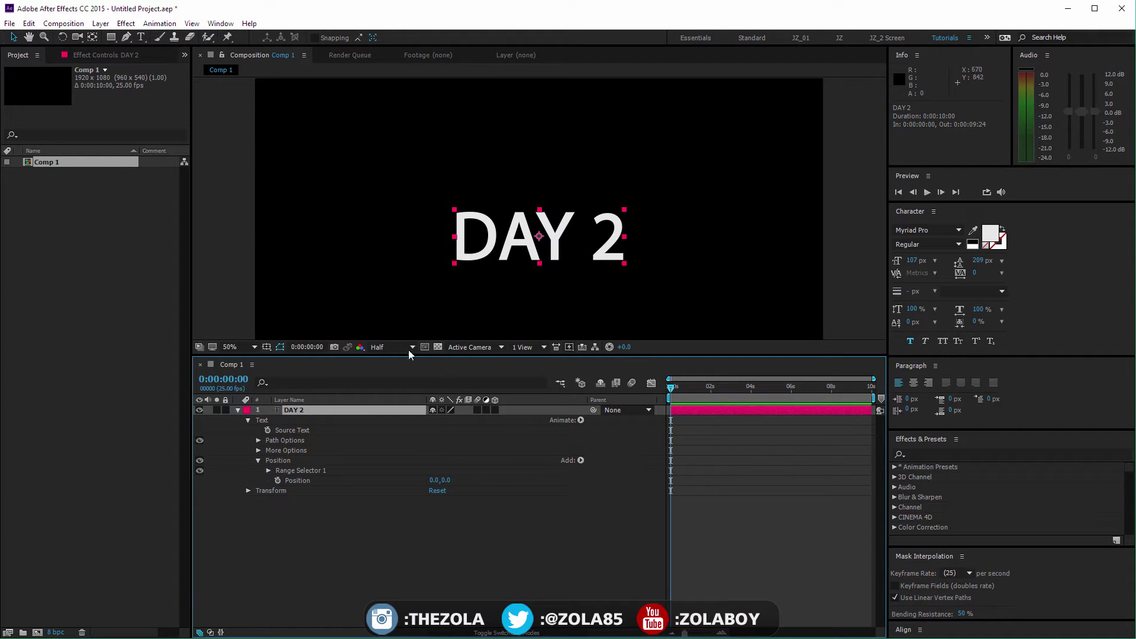
drag(448, 480, 668, 220)
key(space)
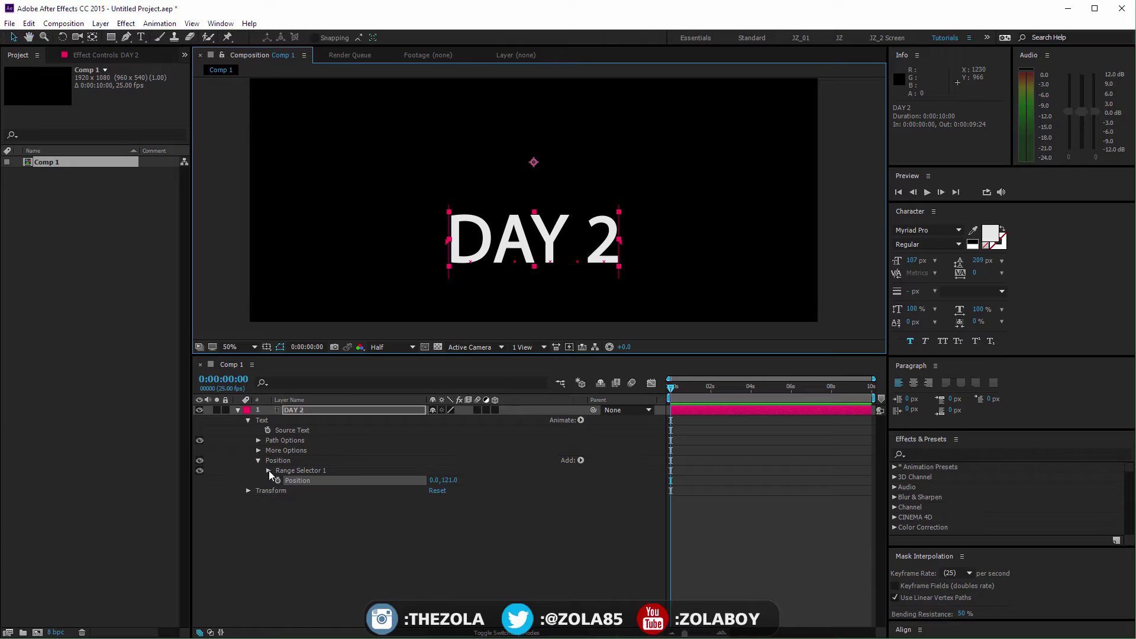
click(393, 536)
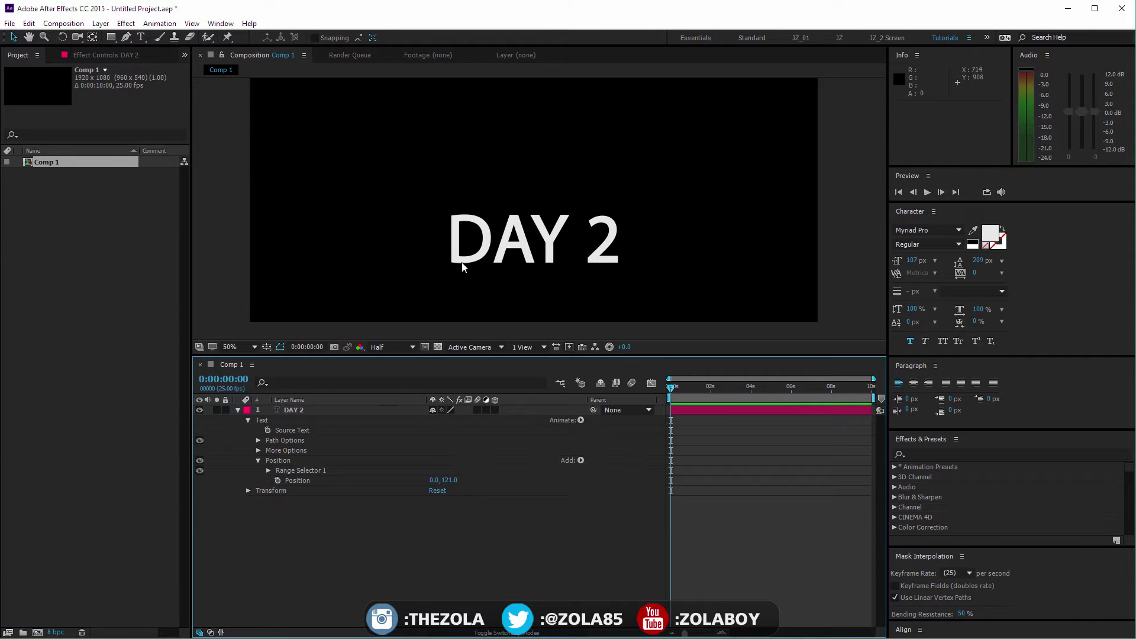
Expand Range Selector 1 and its Advanced settings, and undo a trial change to its Offset.
click(269, 472)
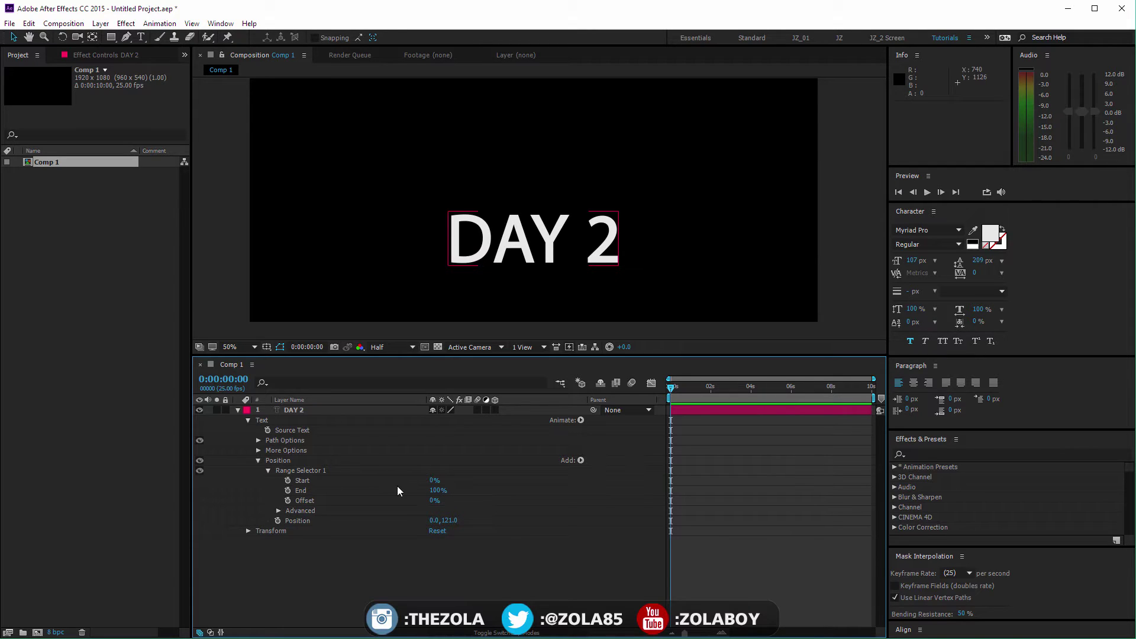
click(279, 512)
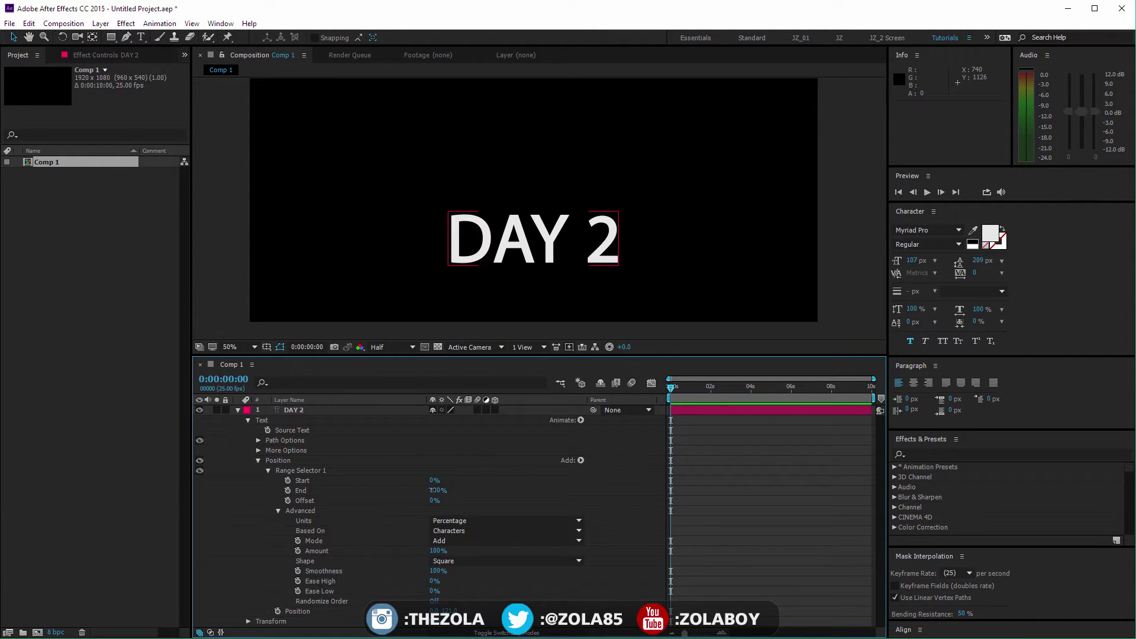
mouse_move(432, 490)
mouse_down()
mouse_move(357, 488)
mouse_move(475, 489)
mouse_move(436, 489)
mouse_up()
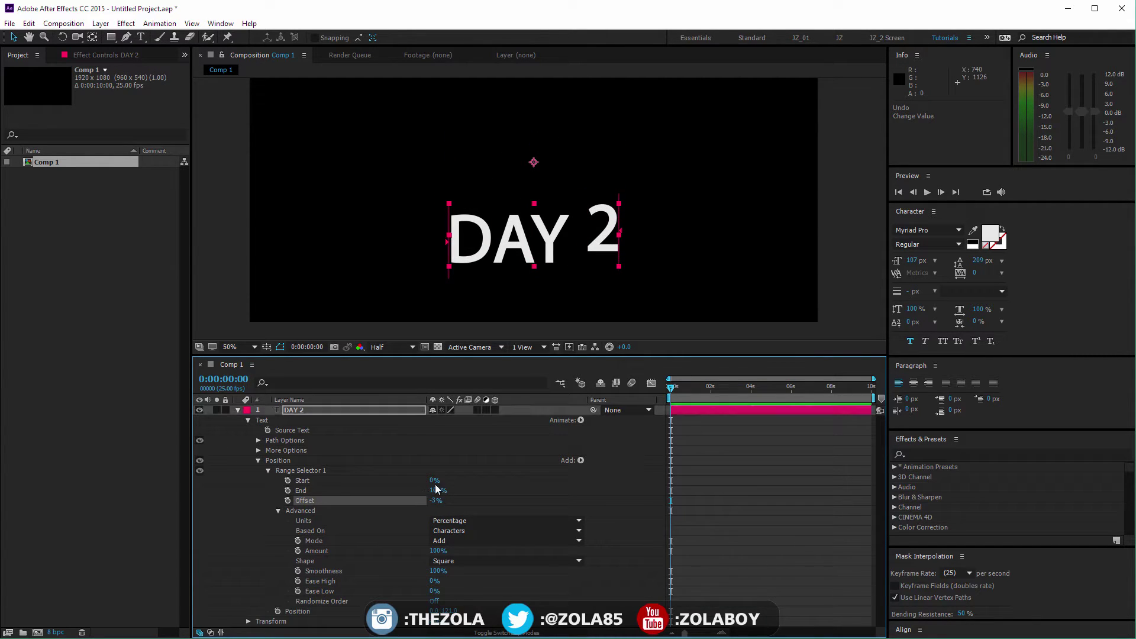
key(ctrl+z)
click(302, 482)
shift+click(304, 490)
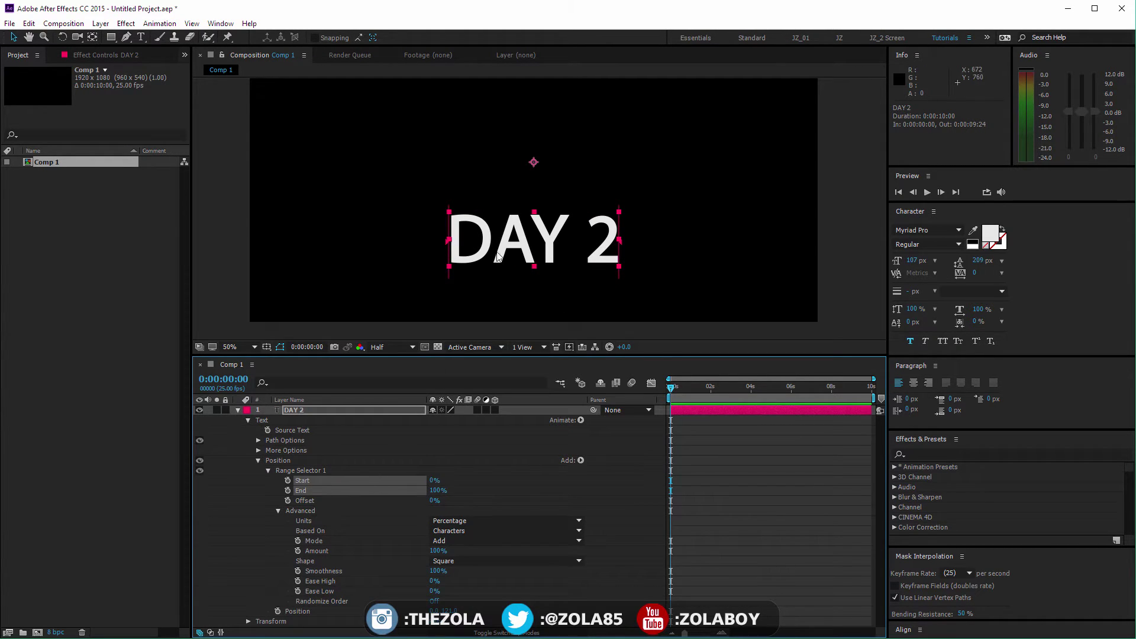
click(487, 493)
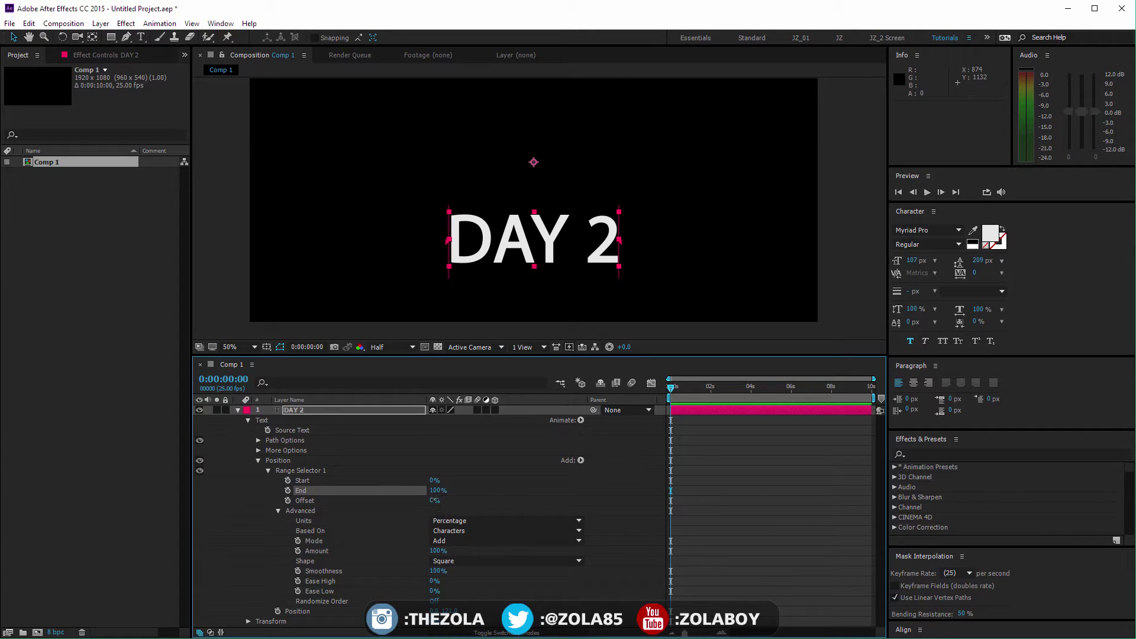
Set Range Selector 1's Offset to 0% and start keyframing it at the beginning of the composition.
mouse_move(435, 500)
mouse_down()
mouse_move(464, 496)
mouse_move(432, 500)
mouse_up()
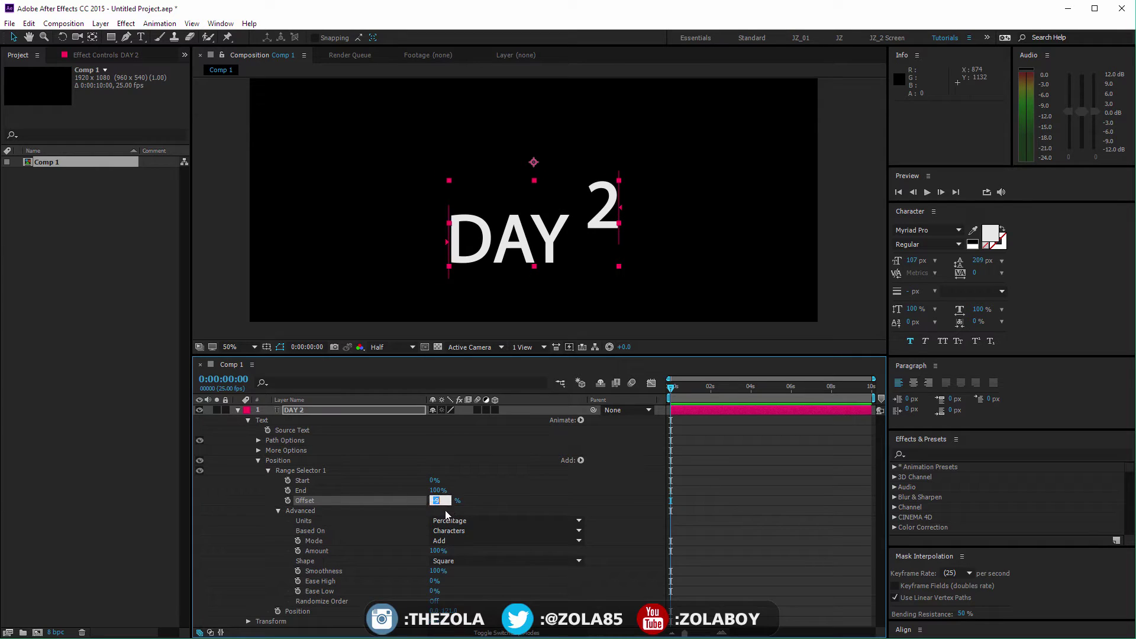
text(0)
key(Return)
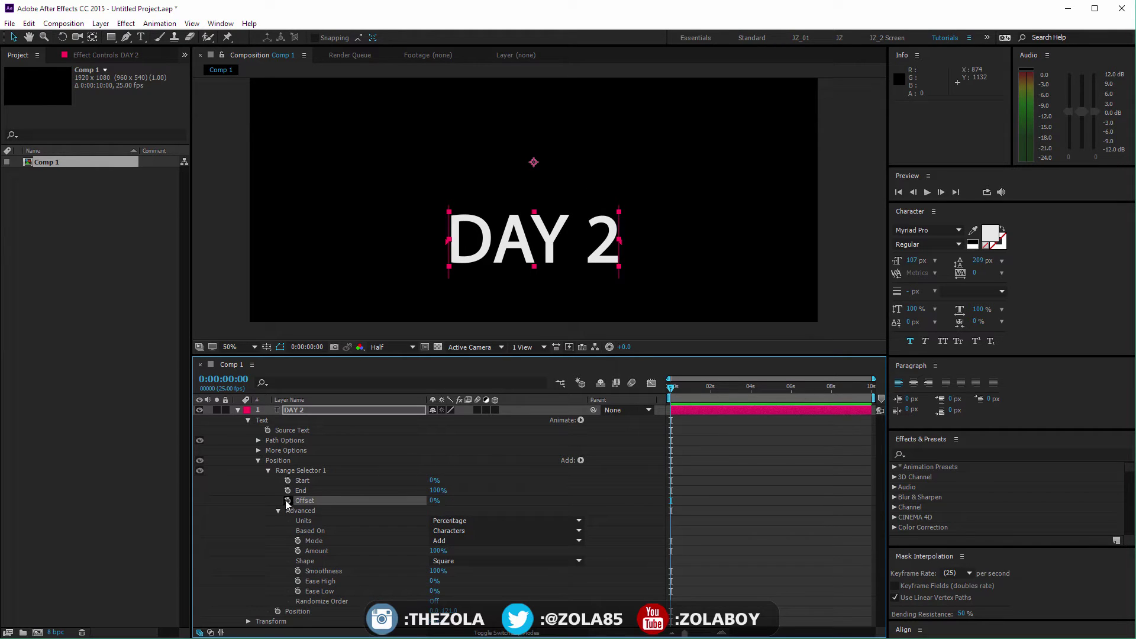
Keyframe Range Selector 1's Offset to 100% at 0:00:01:00.
drag(695, 388, 693, 389)
key(=)
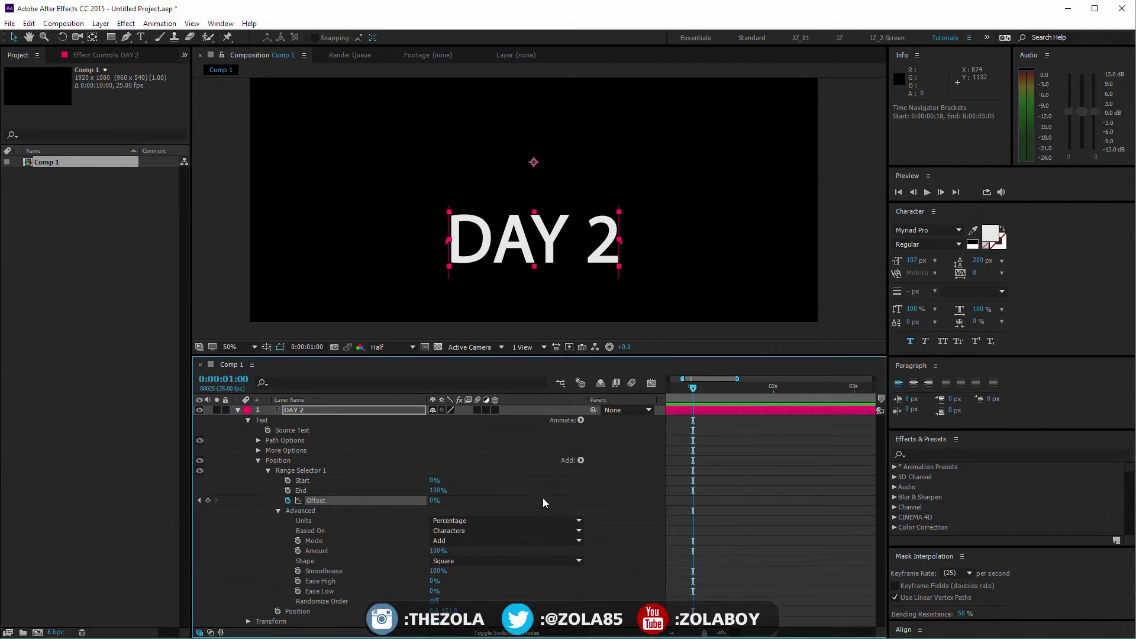
click(437, 502)
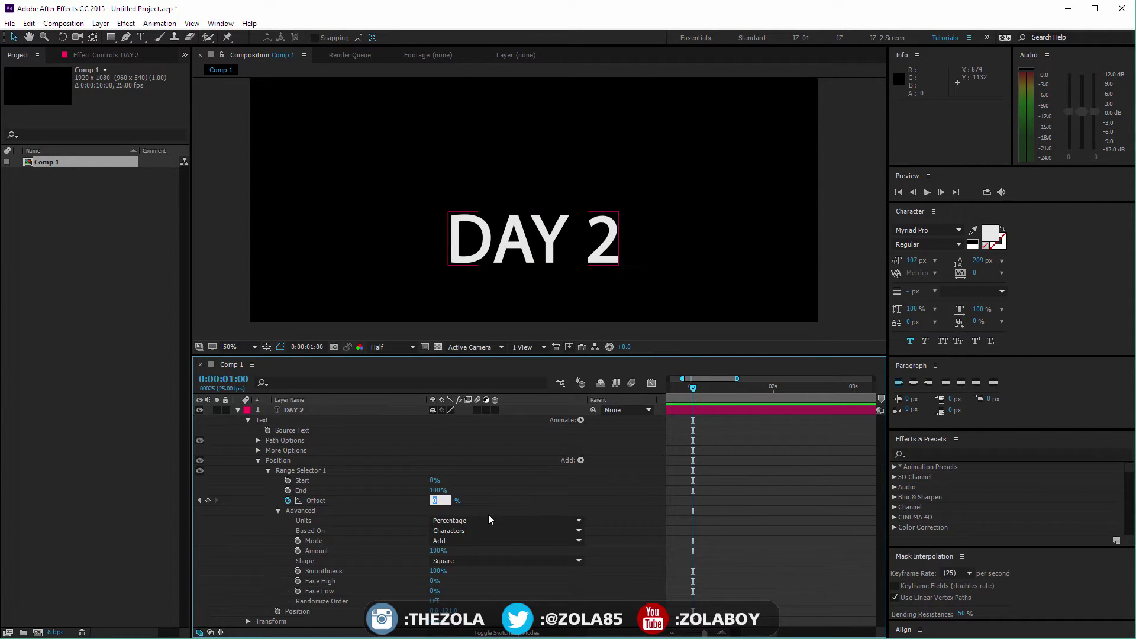
text(100)
key(Return)
click(775, 502)
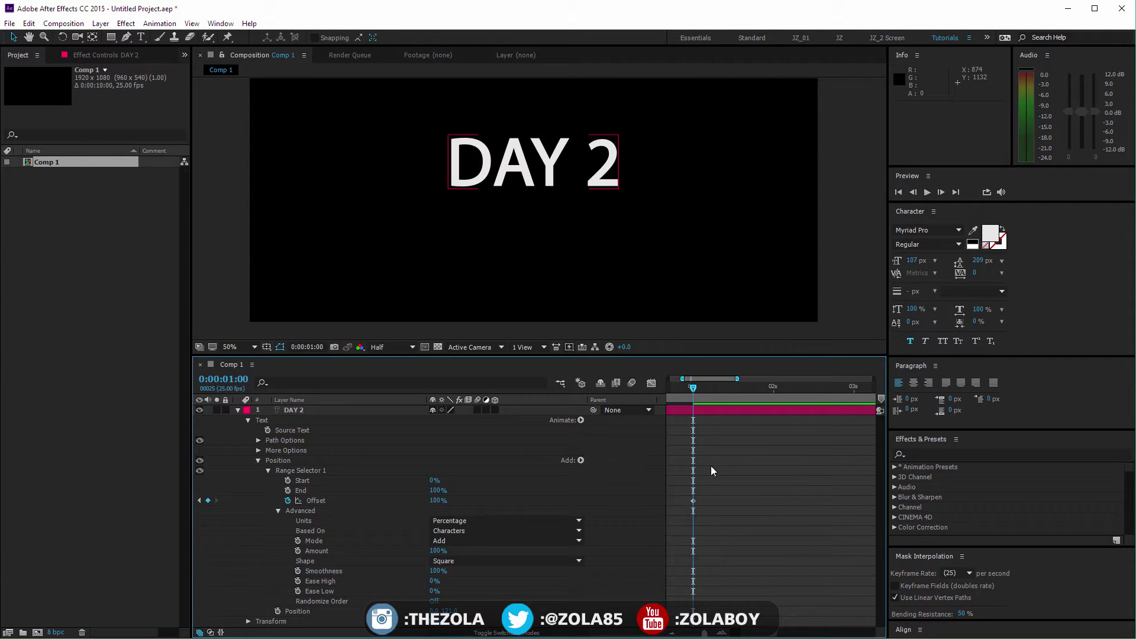
Scrub through the first second of the timeline to examine how the Offset keyframes move each letter.
drag(636, 225, 687, 249)
click(727, 418)
click(737, 523)
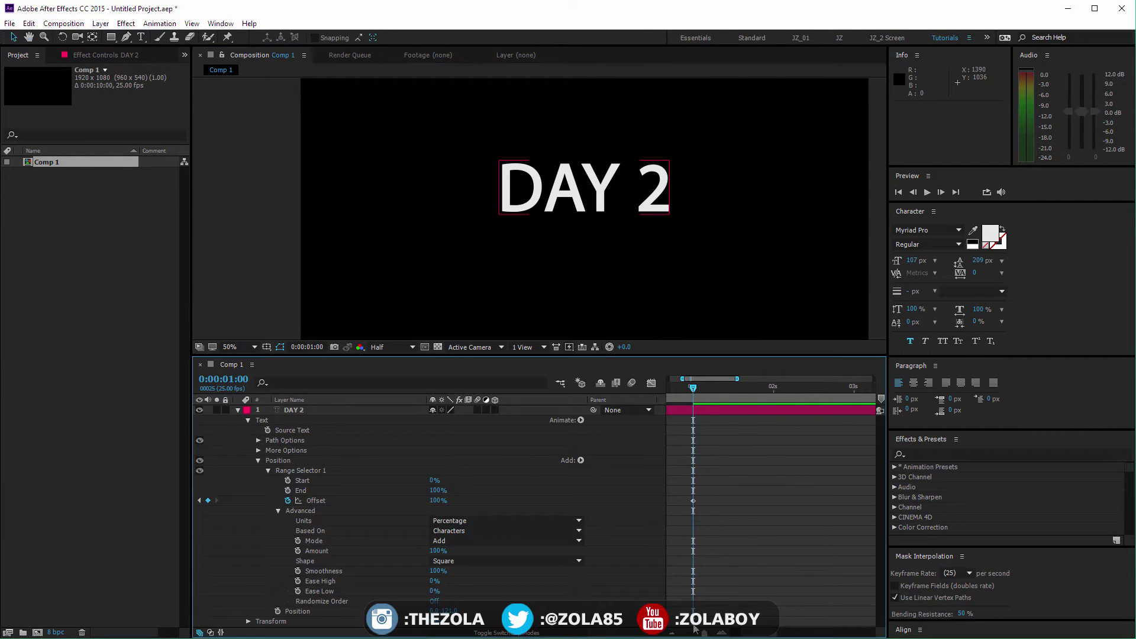
drag(704, 634, 681, 634)
mouse_move(689, 386)
mouse_down()
mouse_move(664, 390)
mouse_move(698, 381)
mouse_move(651, 386)
mouse_move(687, 386)
mouse_up()
click(325, 500)
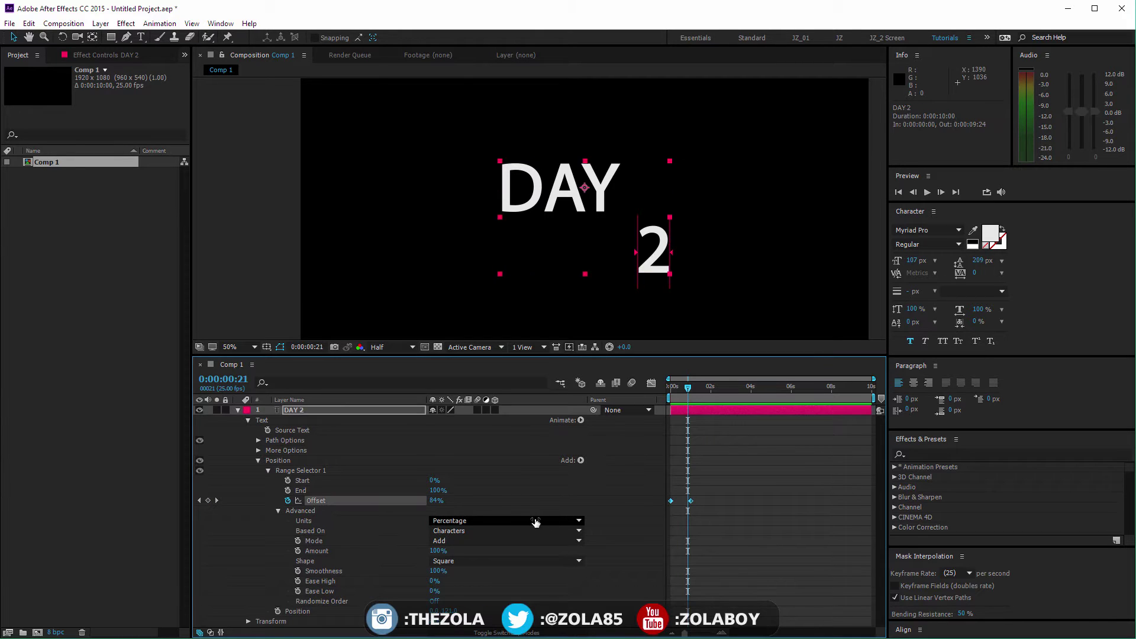
click(545, 480)
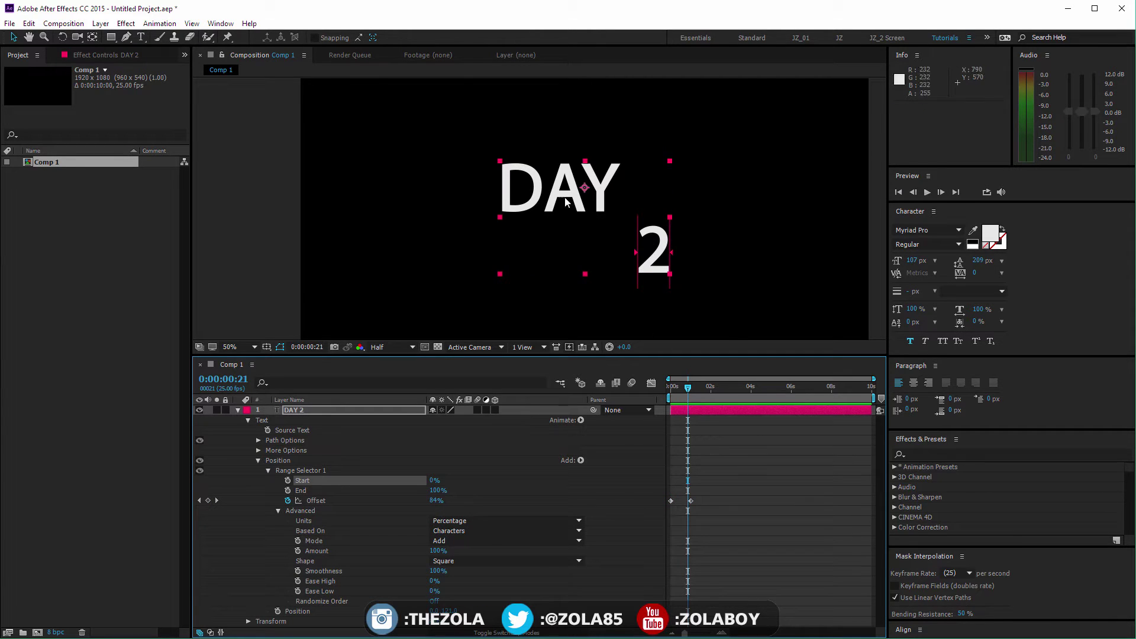
drag(687, 386, 645, 371)
End the work area at 0:00:01:00 and preview the letter animation.
click(691, 387)
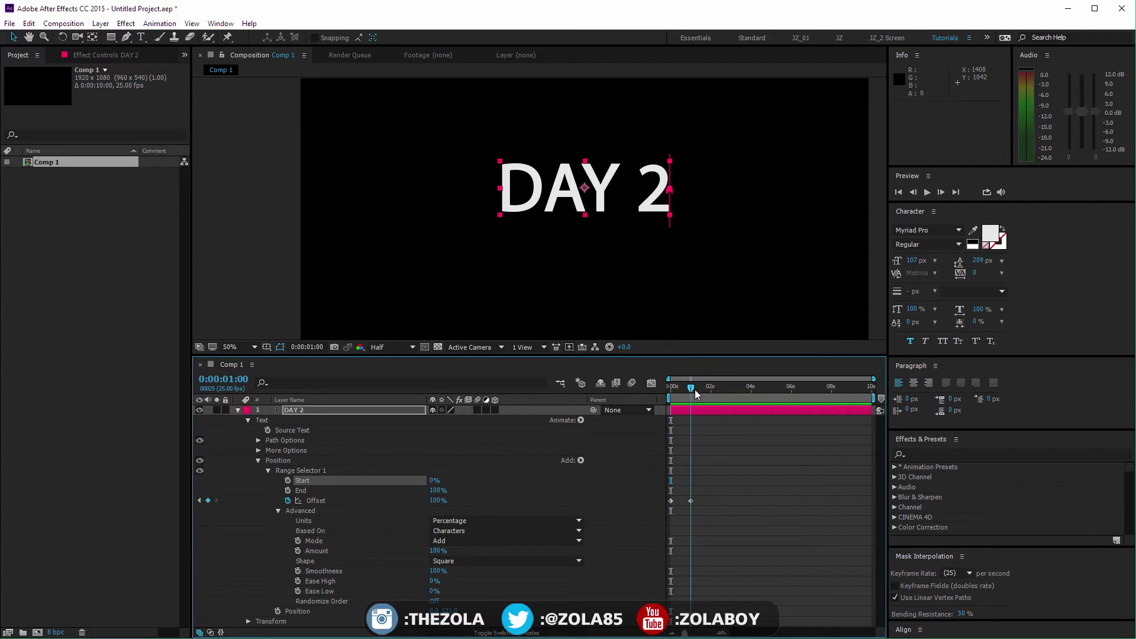
key(n)
key(space)
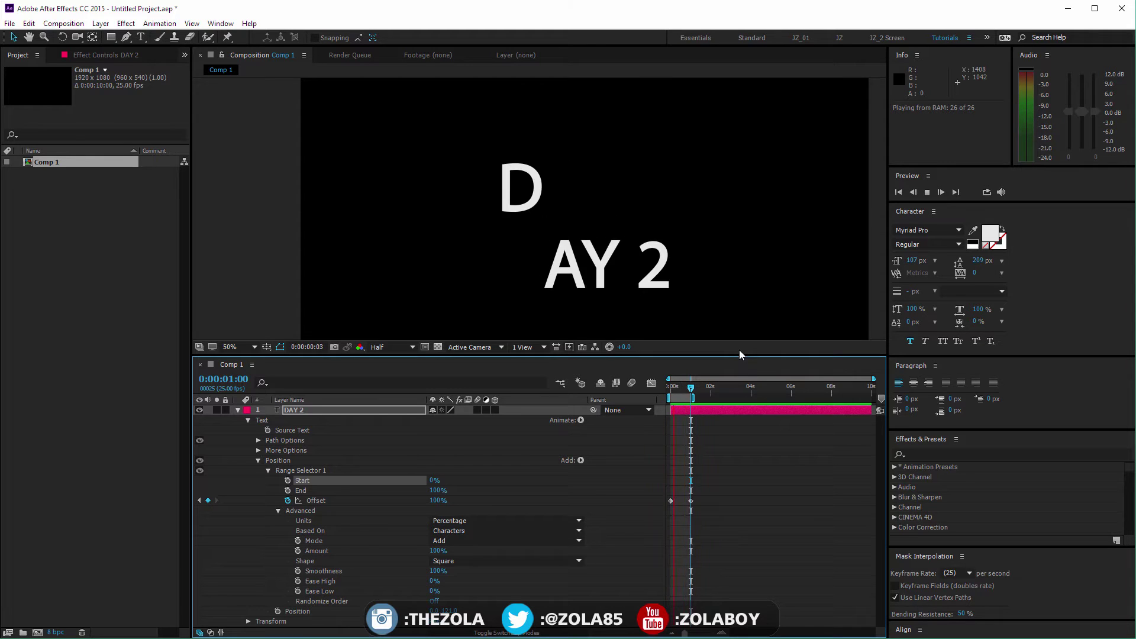
Ease the Offset keyframe at 0:00:01:00 and lengthen its incoming influence handle in the speed graph for a fast start and slow finish.
right_click(691, 501)
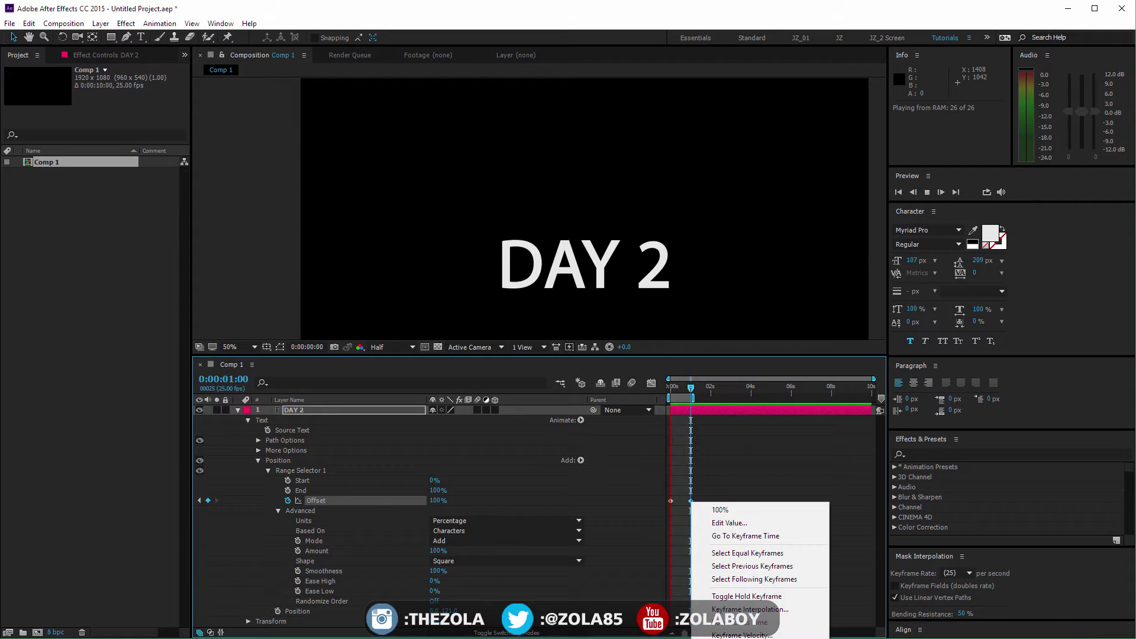
click(876, 638)
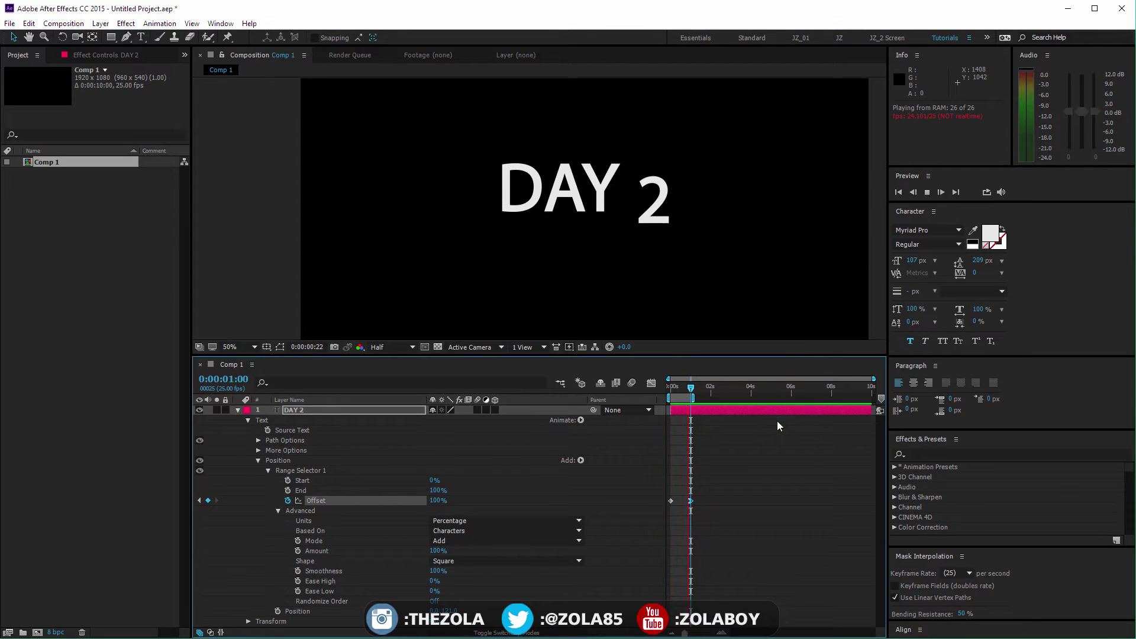
drag(713, 488, 678, 519)
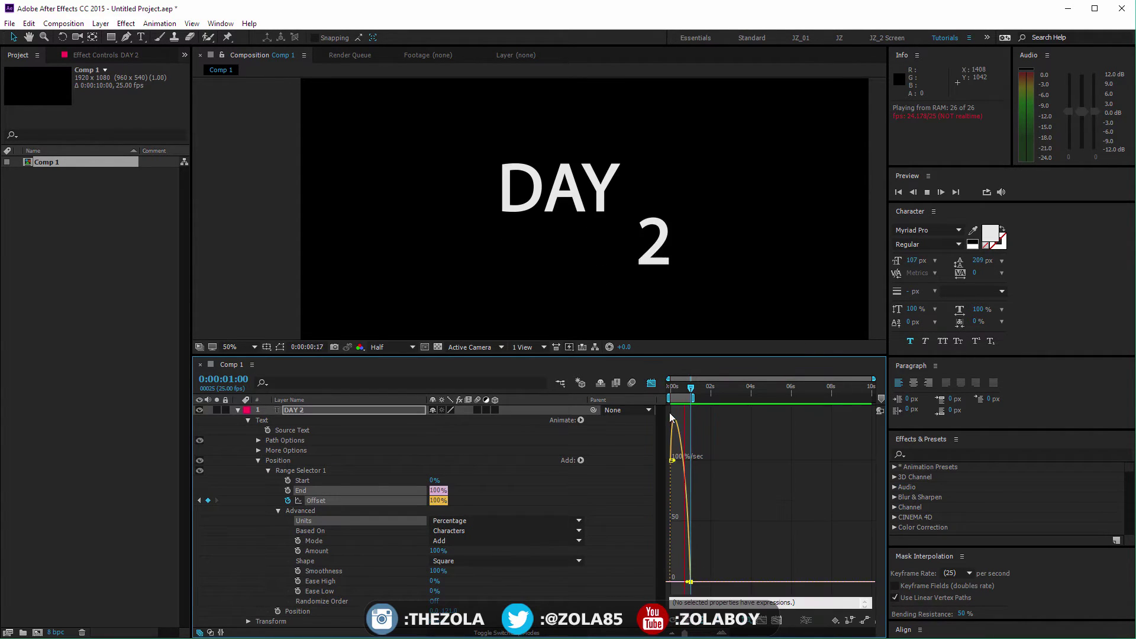
key(shift+F3)
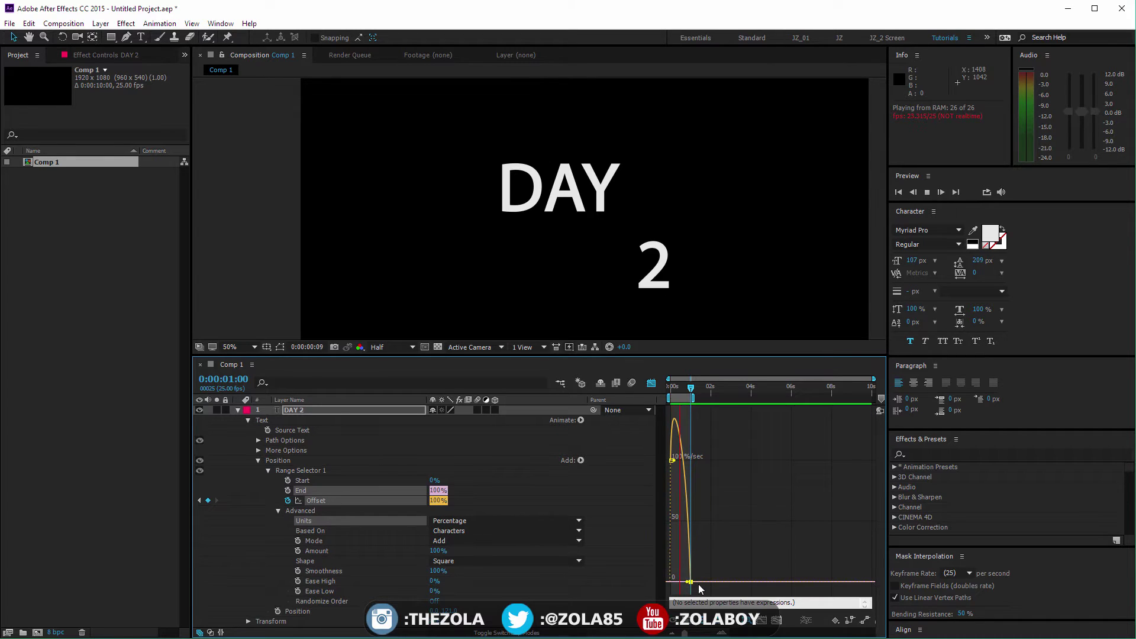
key(=)
key(=)
drag(677, 581, 651, 584)
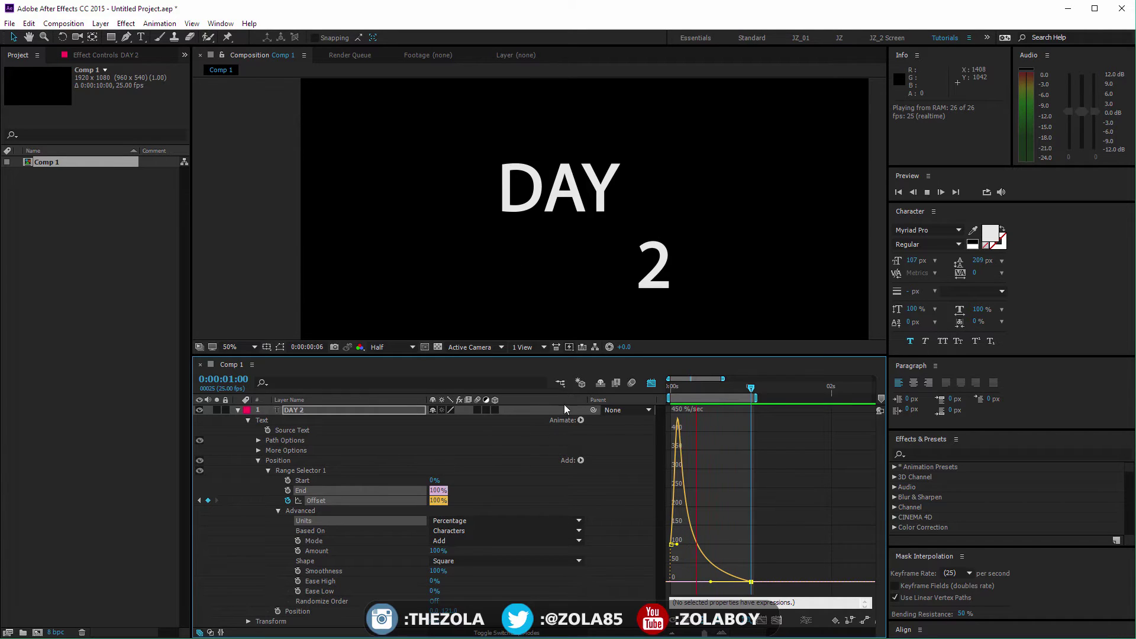
Close the speed graph and return the Offset keyframe at 0:00:01:00 to linear interpolation.
click(651, 383)
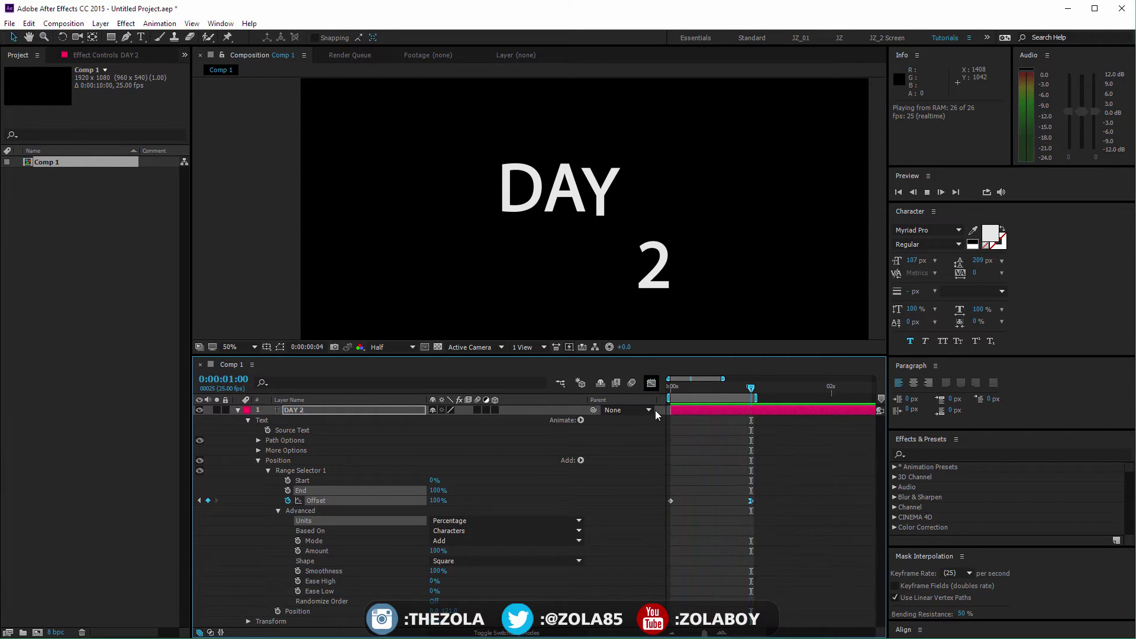
ctrl+click(751, 501)
click(747, 460)
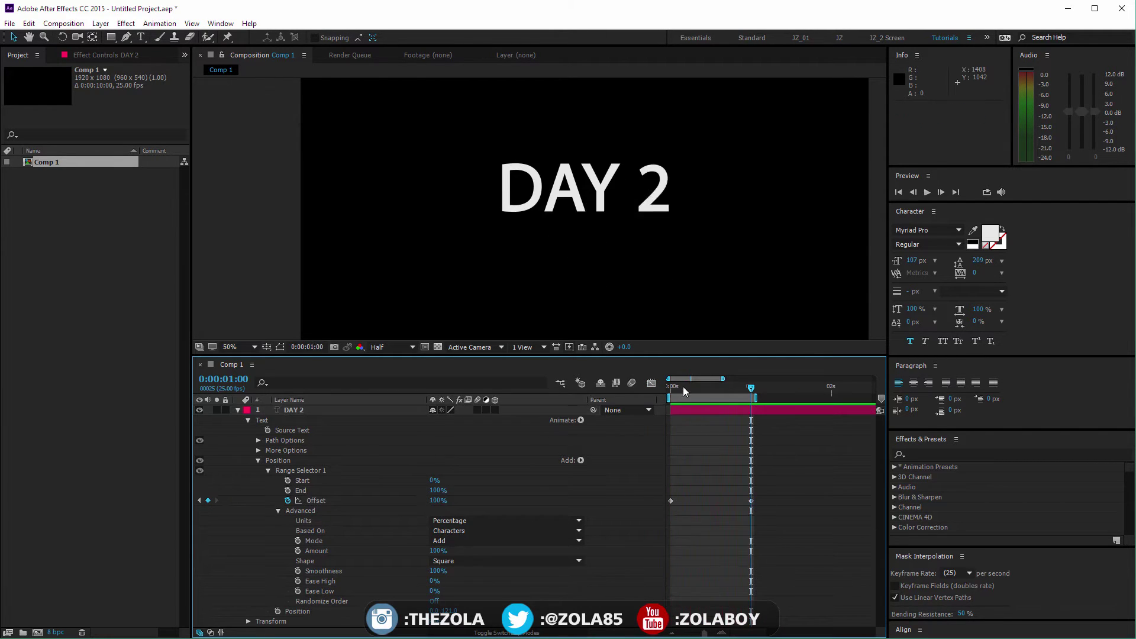
Move the current time back to the start of the composition.
drag(681, 386, 667, 386)
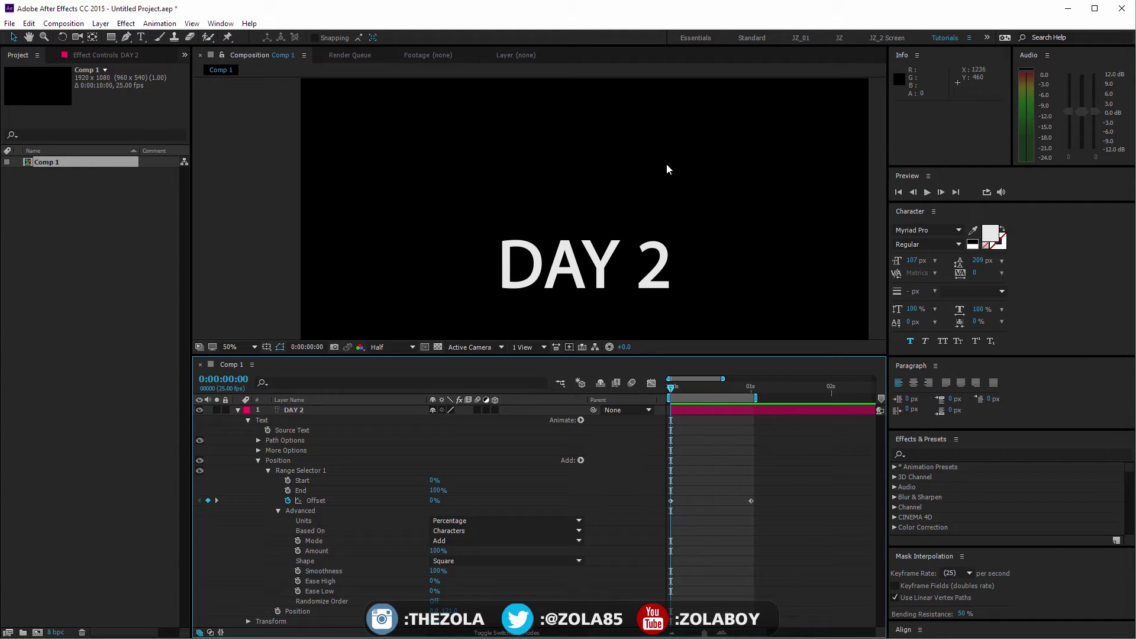
click(600, 383)
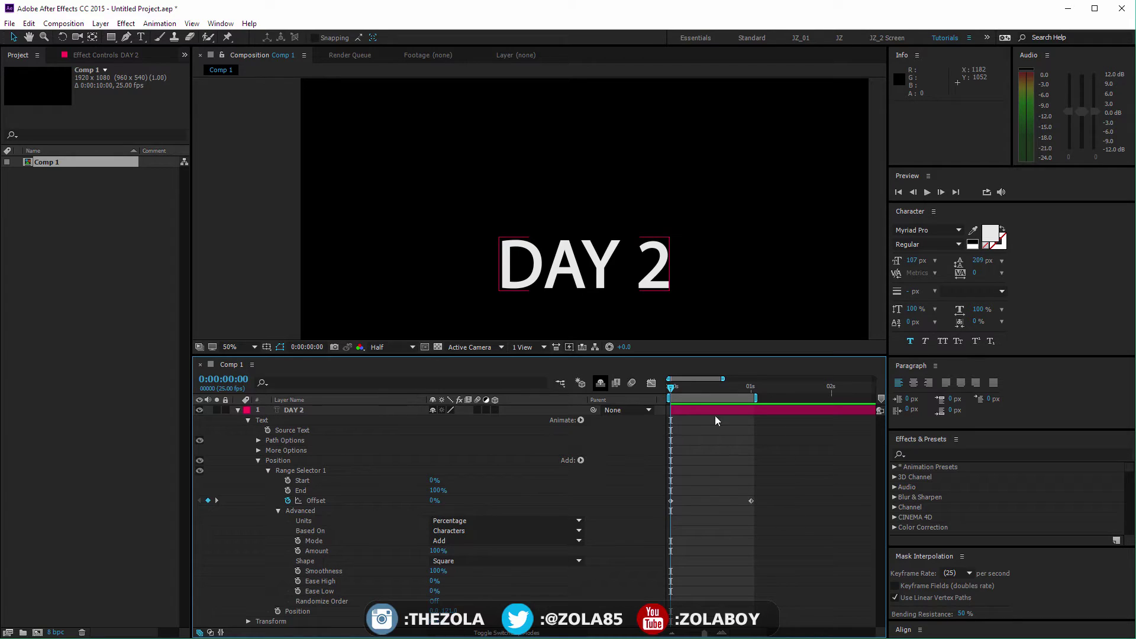
mouse_move(676, 388)
mouse_down()
mouse_move(736, 386)
mouse_move(667, 378)
mouse_up()
Switch Range Selector 1's Shape to Ramp Up and back to Square, and preview the letter animation.
click(319, 564)
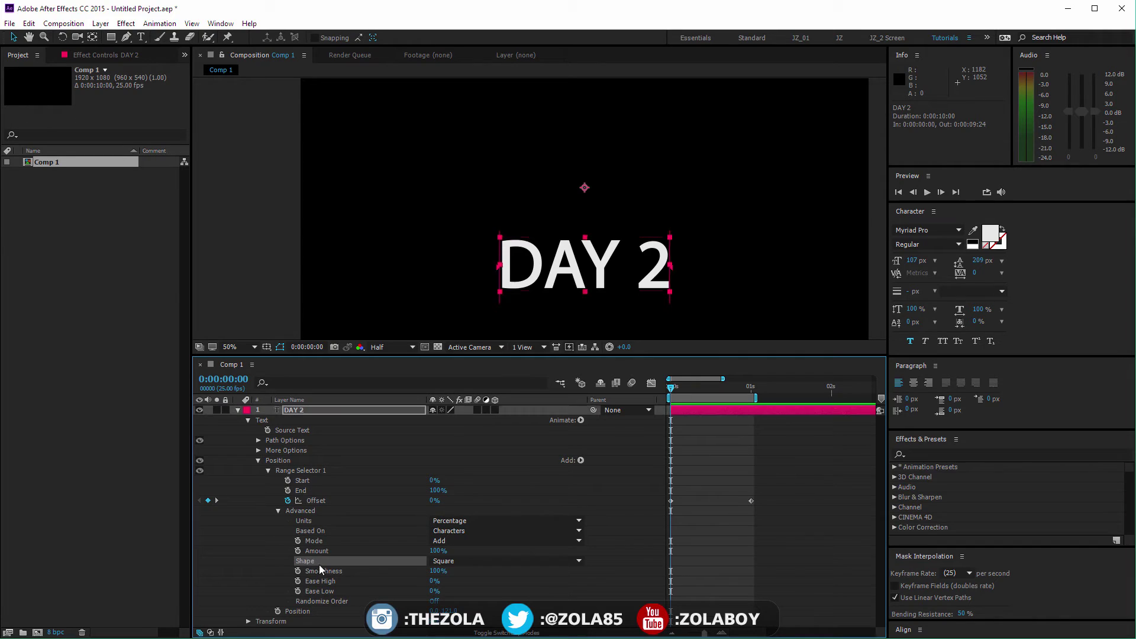
click(498, 562)
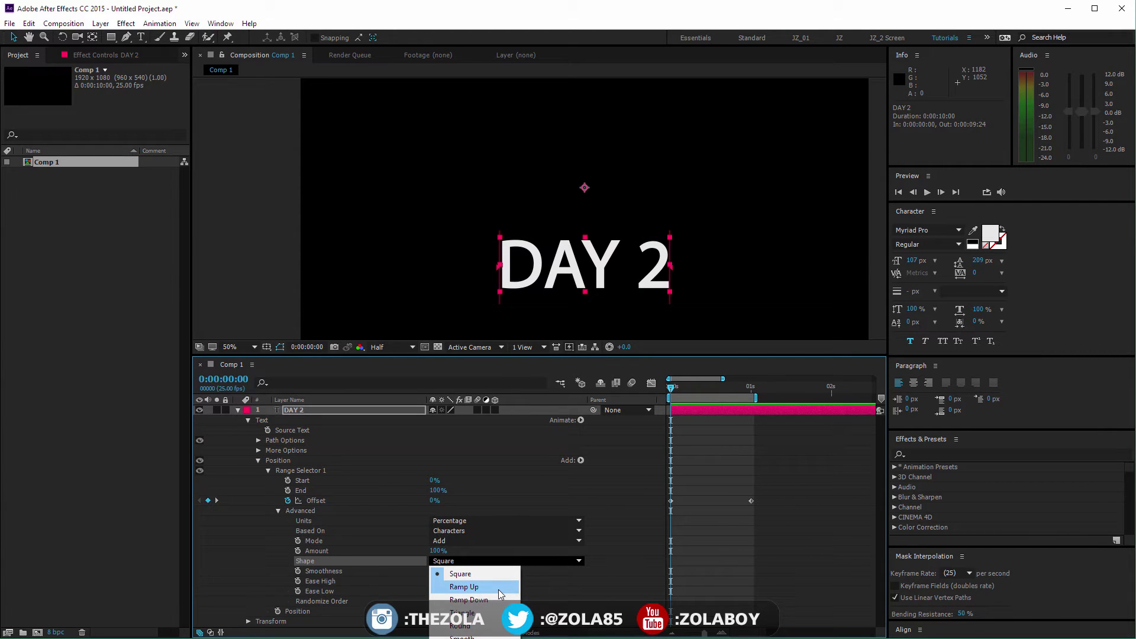
click(500, 587)
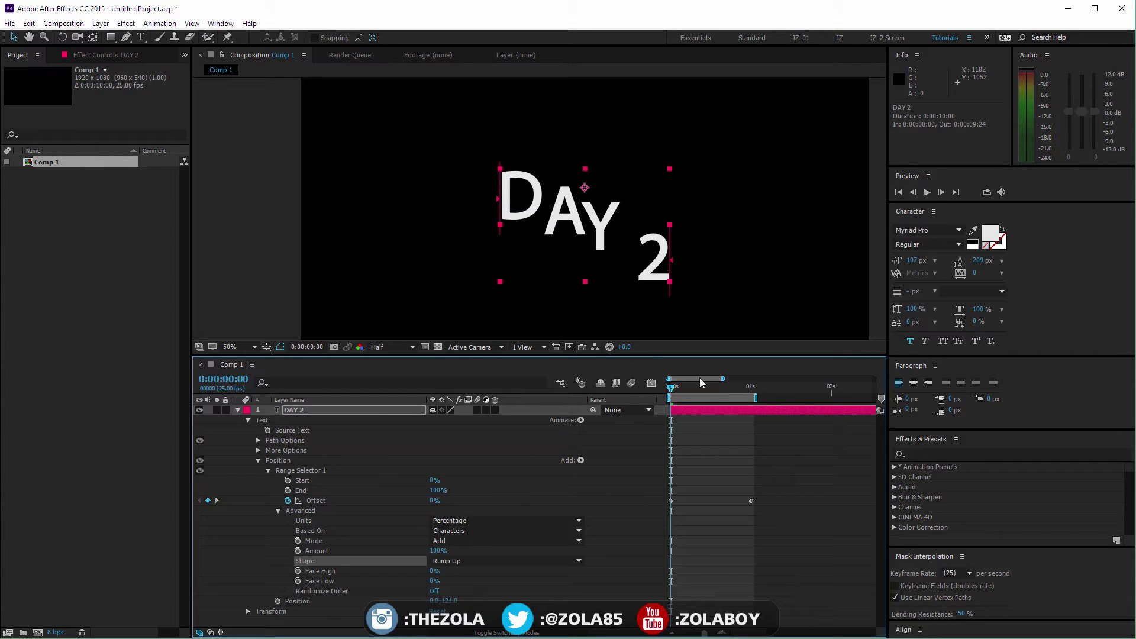
click(510, 555)
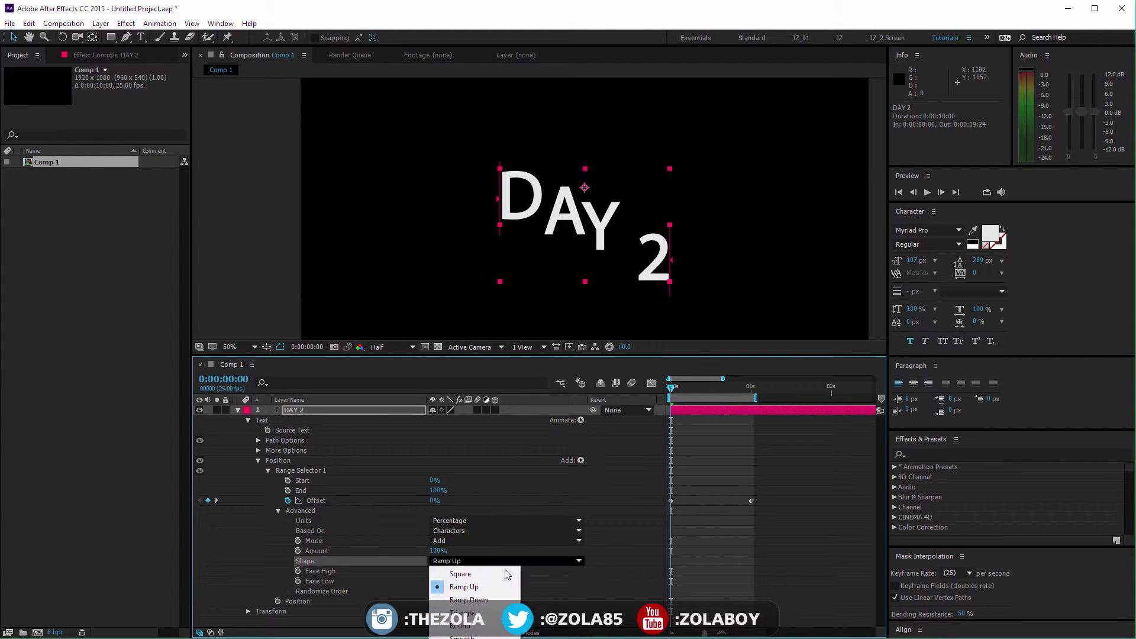
click(499, 577)
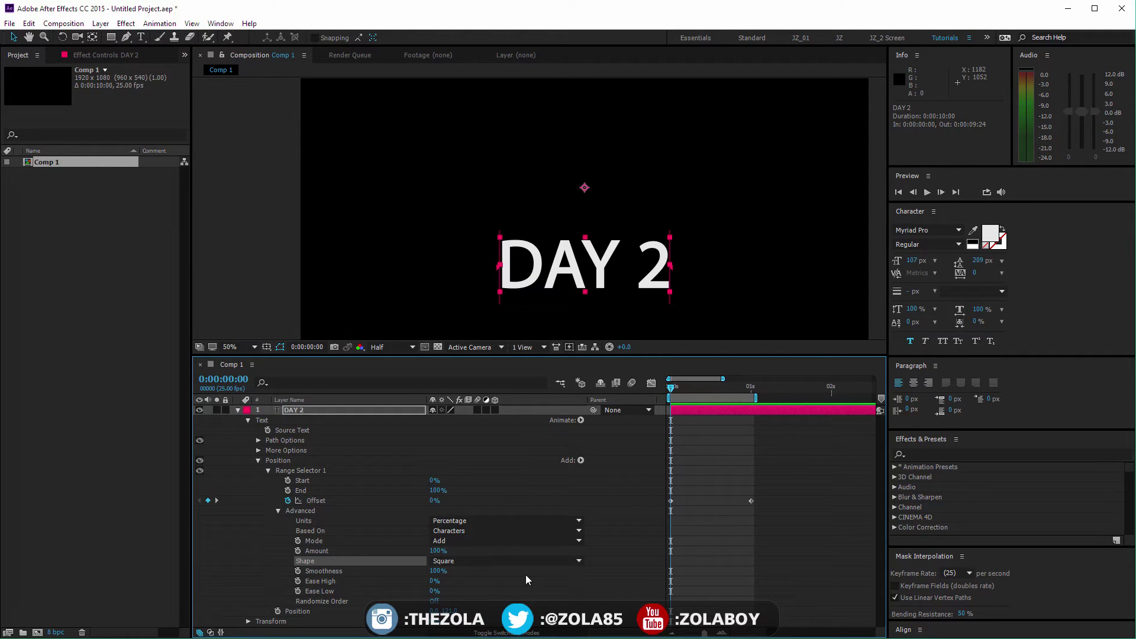
key(space)
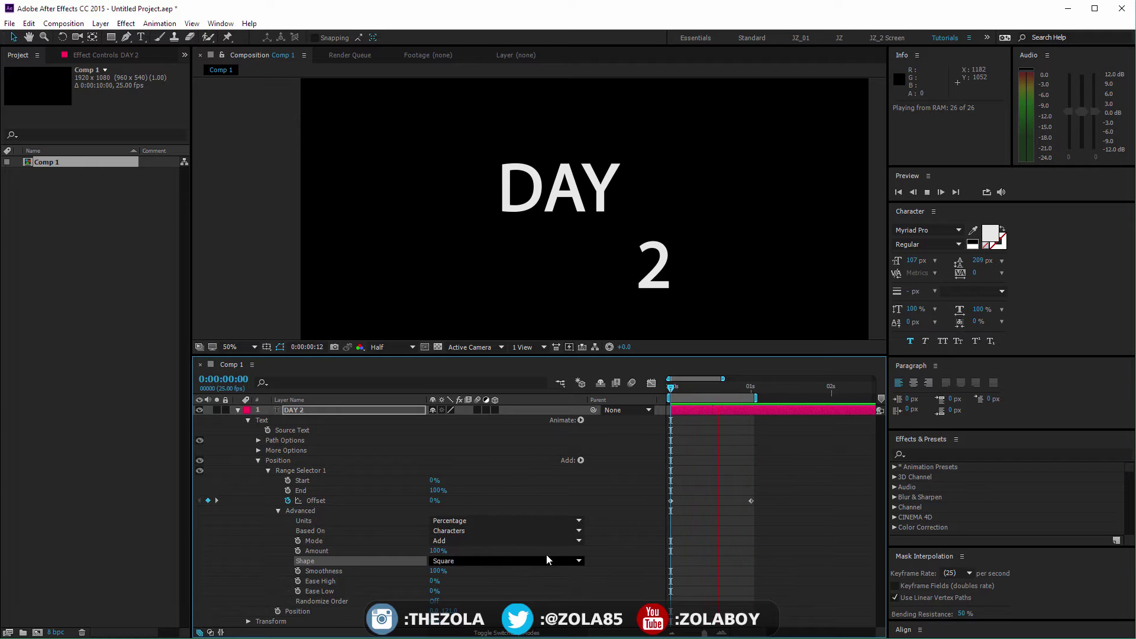
Set Range Selector 1's Shape to Ramp Up while previewing the letter animation, and stop the preview.
click(526, 561)
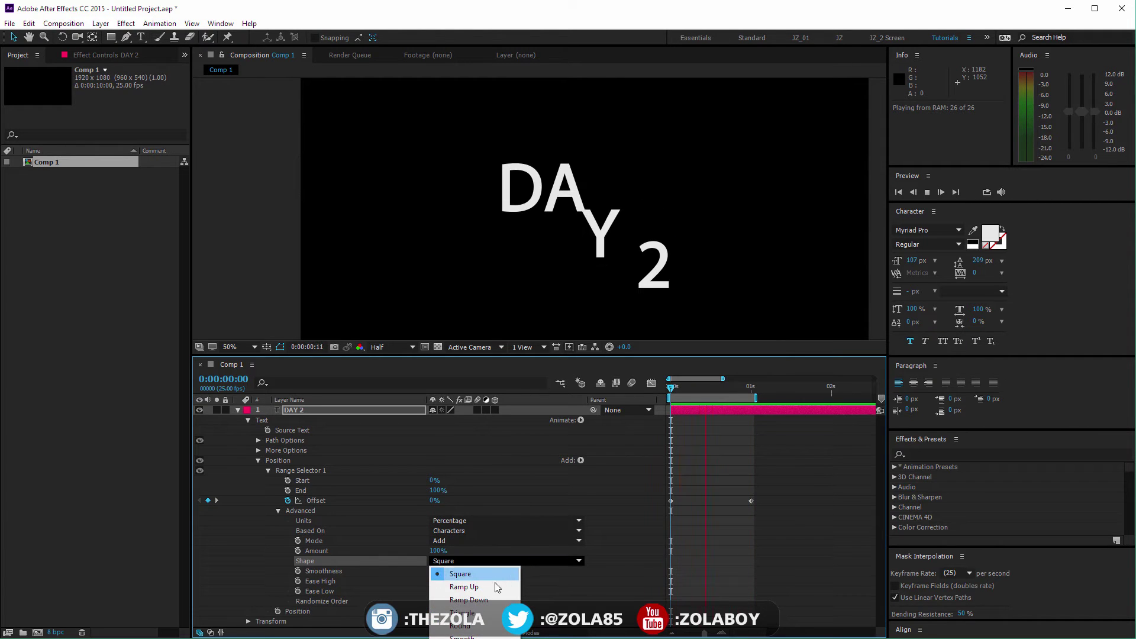
click(465, 587)
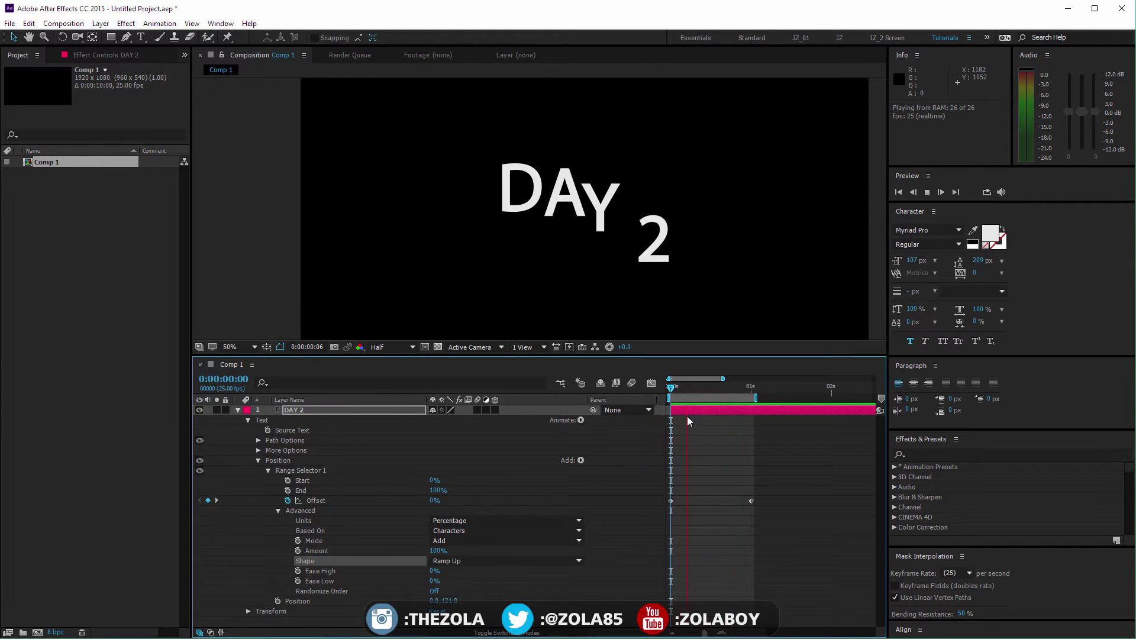
key(space)
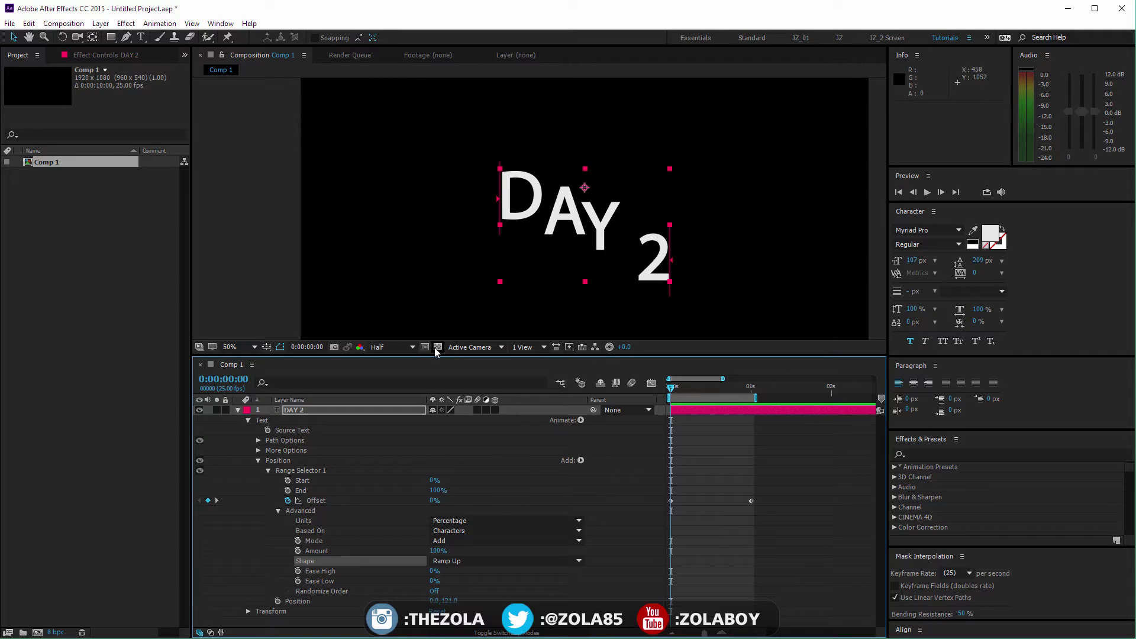
Activate the Rectangle tool with no layer selected and open the stroke colour settings for new shapes.
click(111, 38)
click(300, 412)
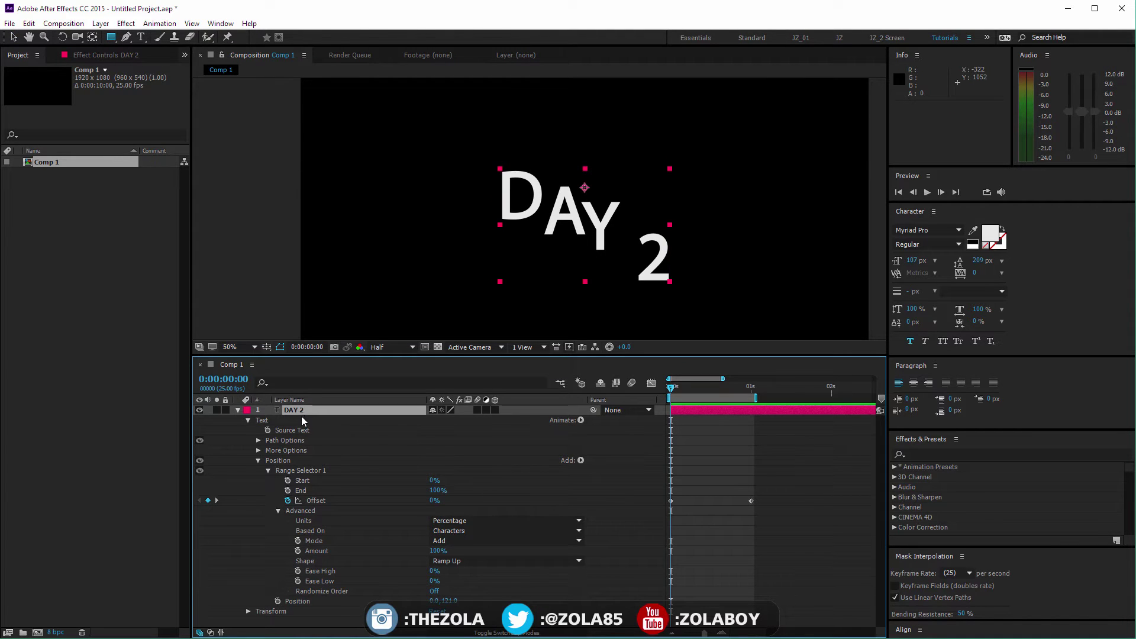
key(F2)
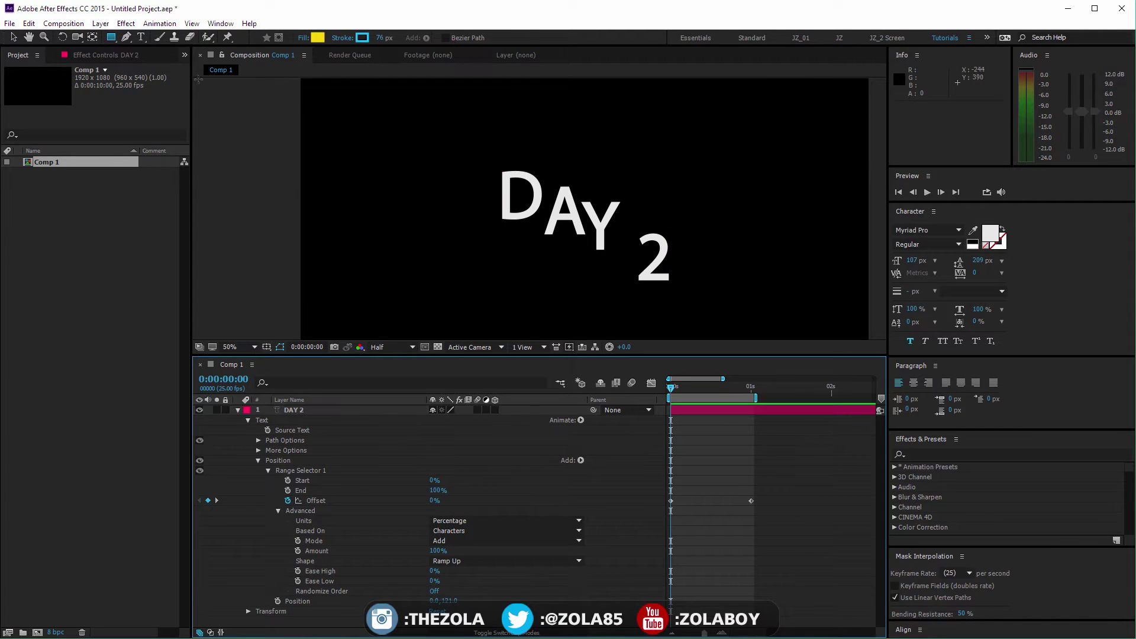
click(363, 39)
click(528, 441)
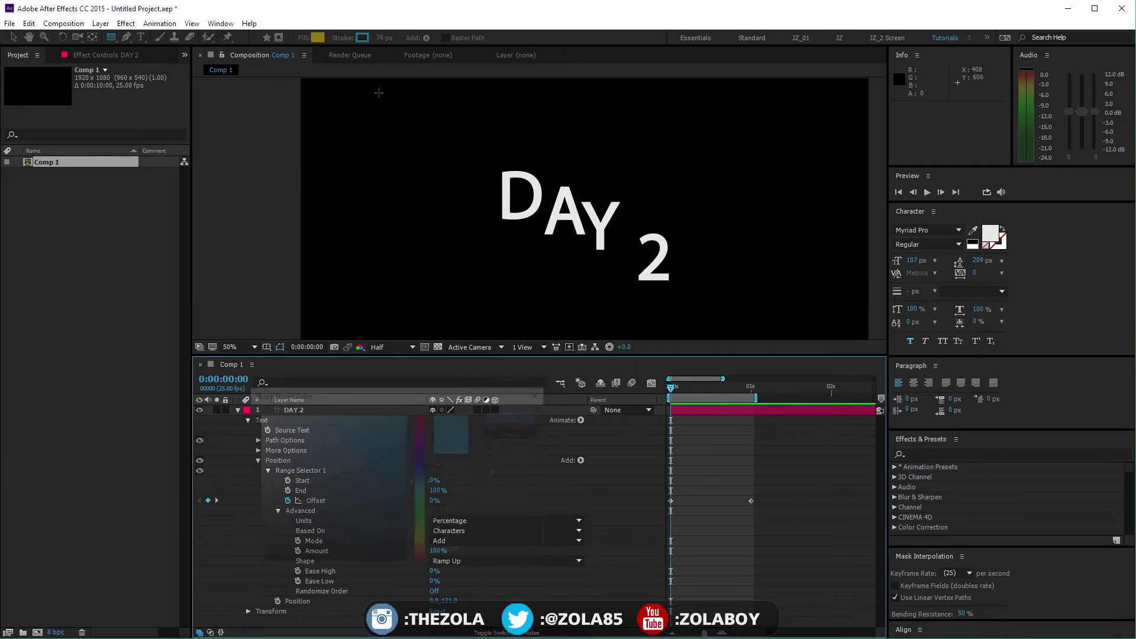
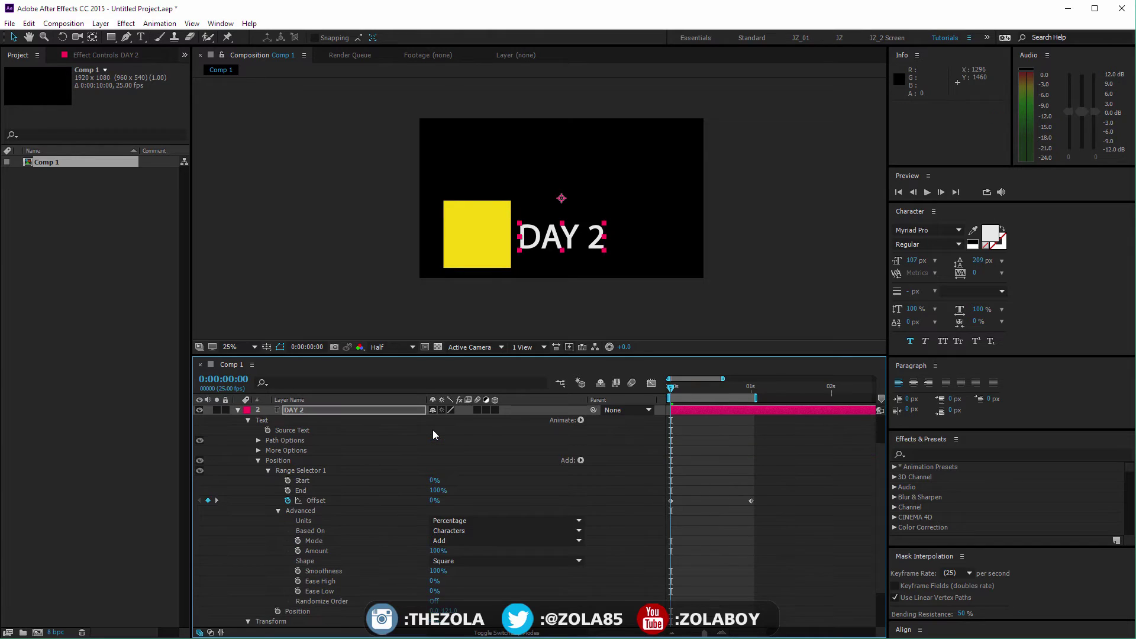
Keyframe Shape Layer 1's Position at the start and at 0:00:01:00 so the yellow square slides horizontally past the DAY 2 text.
click(238, 410)
click(311, 459)
click(310, 414)
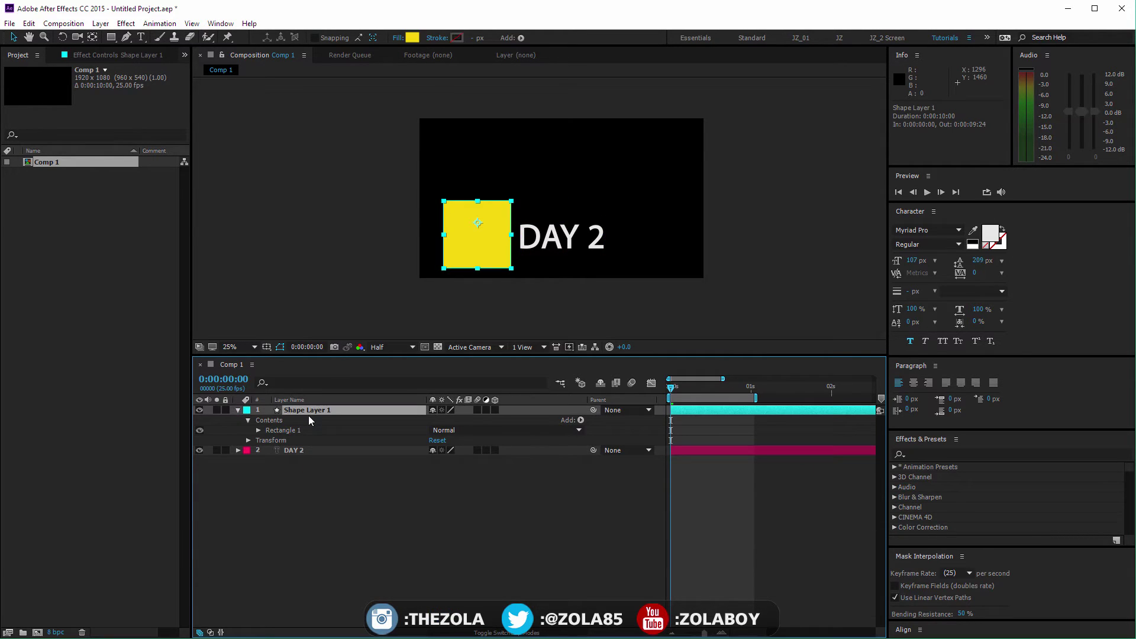
key(alt+shift+p)
drag(725, 388, 752, 391)
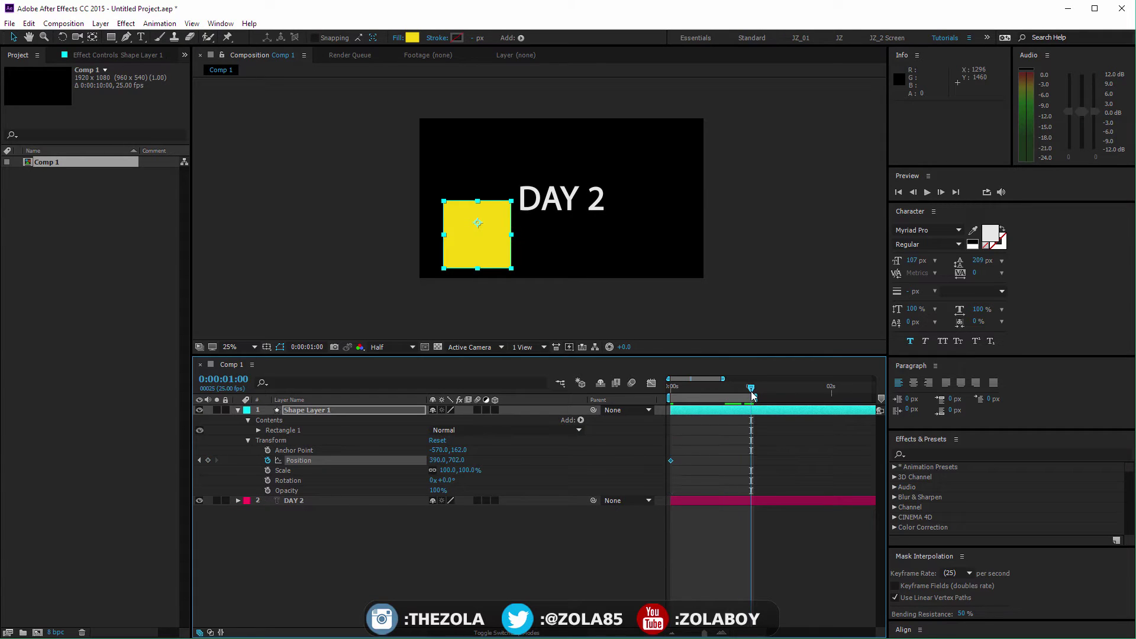
drag(438, 462, 697, 441)
mouse_move(680, 394)
mouse_down()
mouse_move(750, 389)
mouse_move(659, 398)
mouse_move(764, 360)
mouse_move(658, 399)
mouse_up()
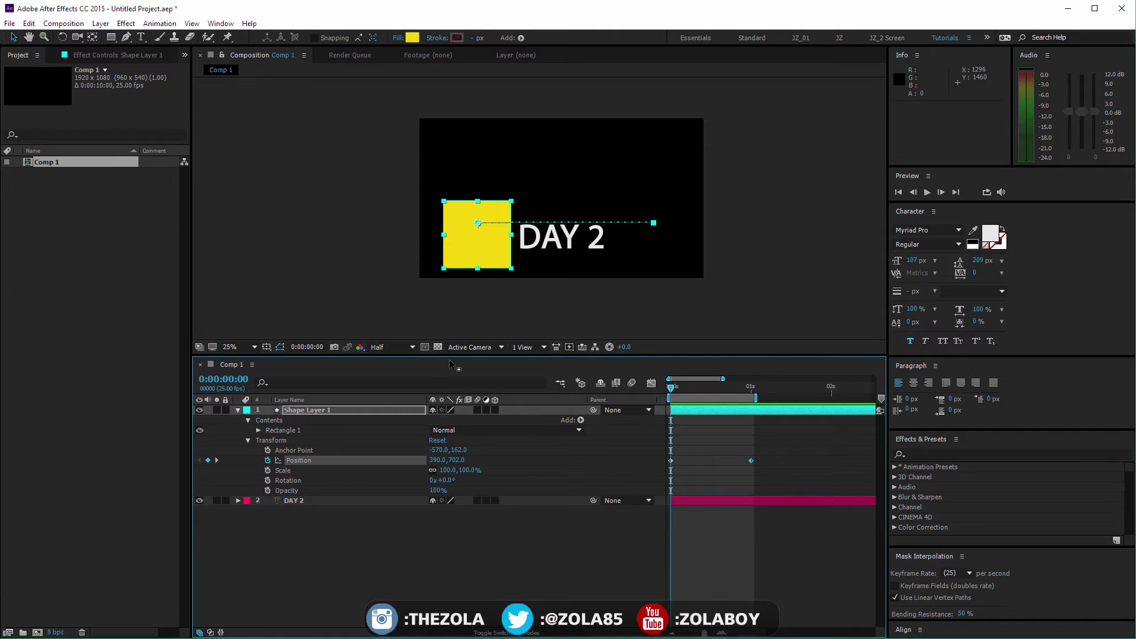
Expand Rectangle 1 in Shape Layer 1 and convert Rectangle Path 1 to a Bezier path.
key(g)
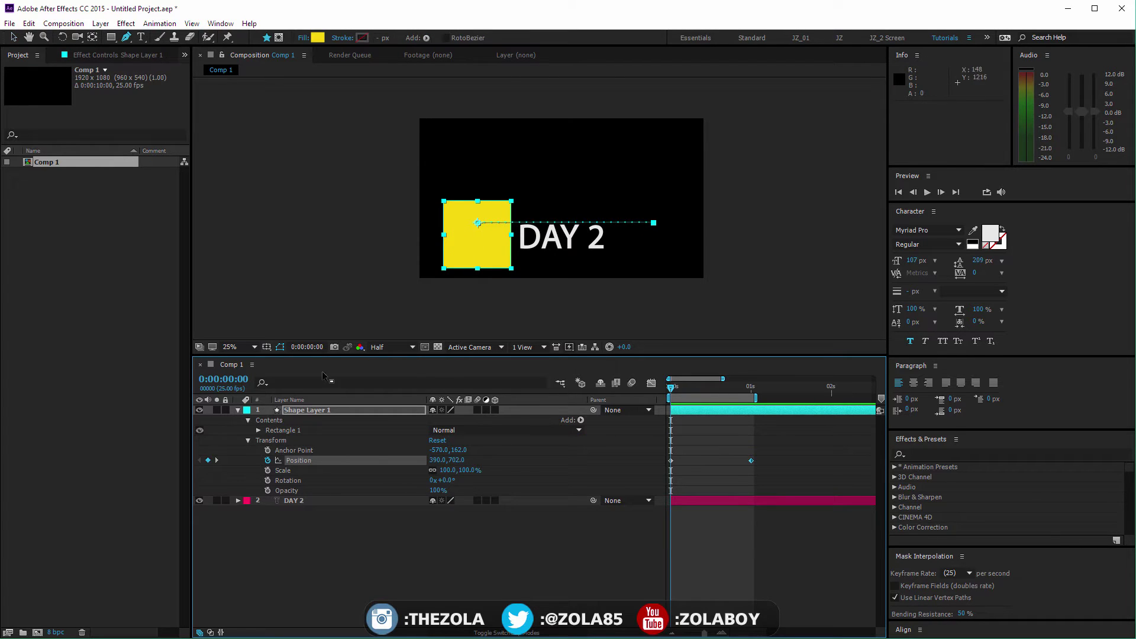
click(248, 420)
click(248, 420)
click(258, 431)
click(269, 441)
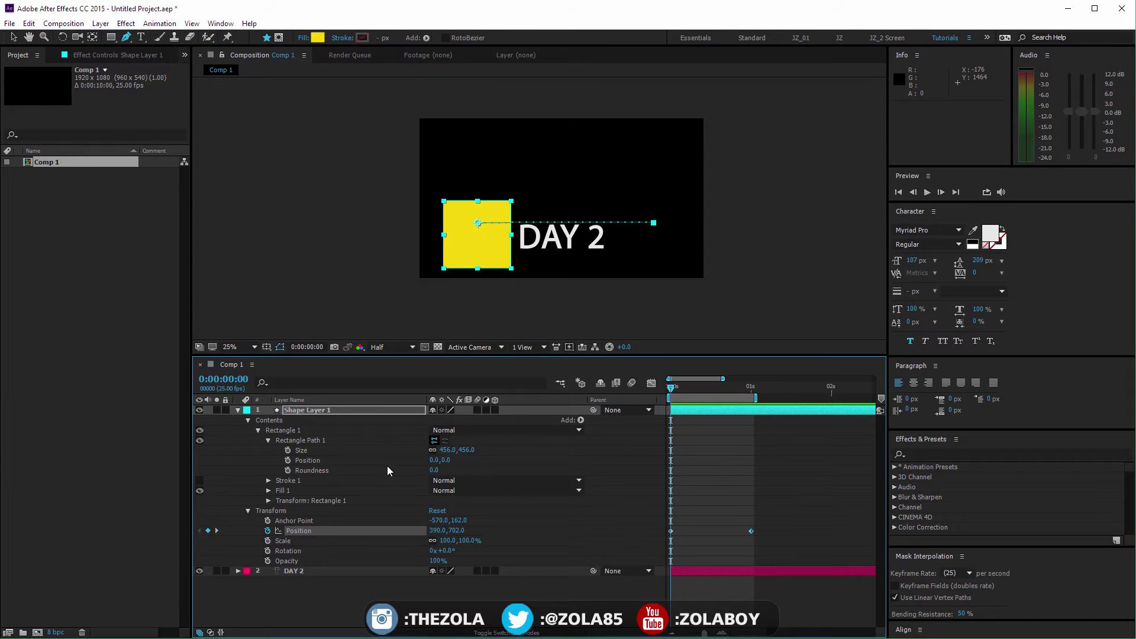
right_click(302, 438)
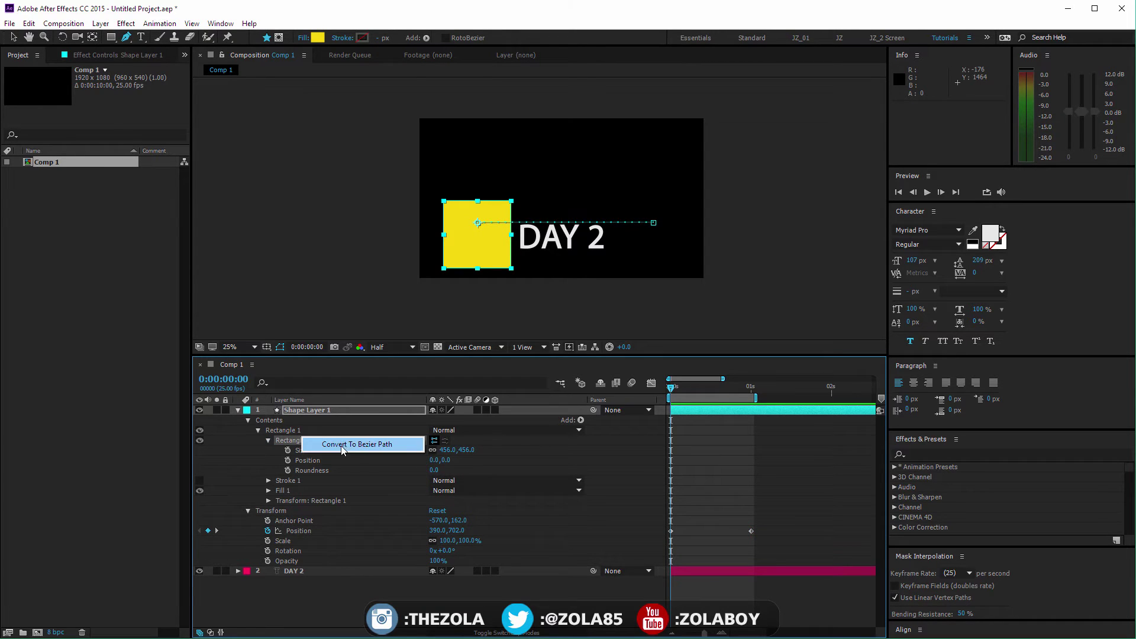
click(355, 446)
Pull the yellow square's upper-right vertex inward and convert it to a smooth point, giving the shape a concave curved slope.
drag(511, 201, 511, 270)
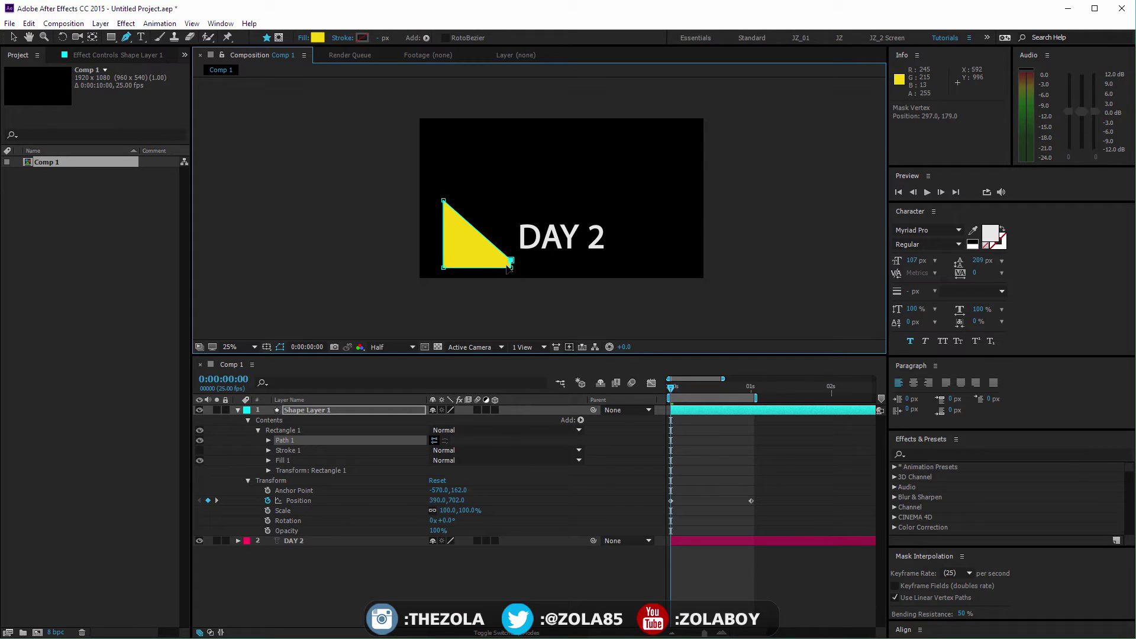
drag(126, 36, 171, 76)
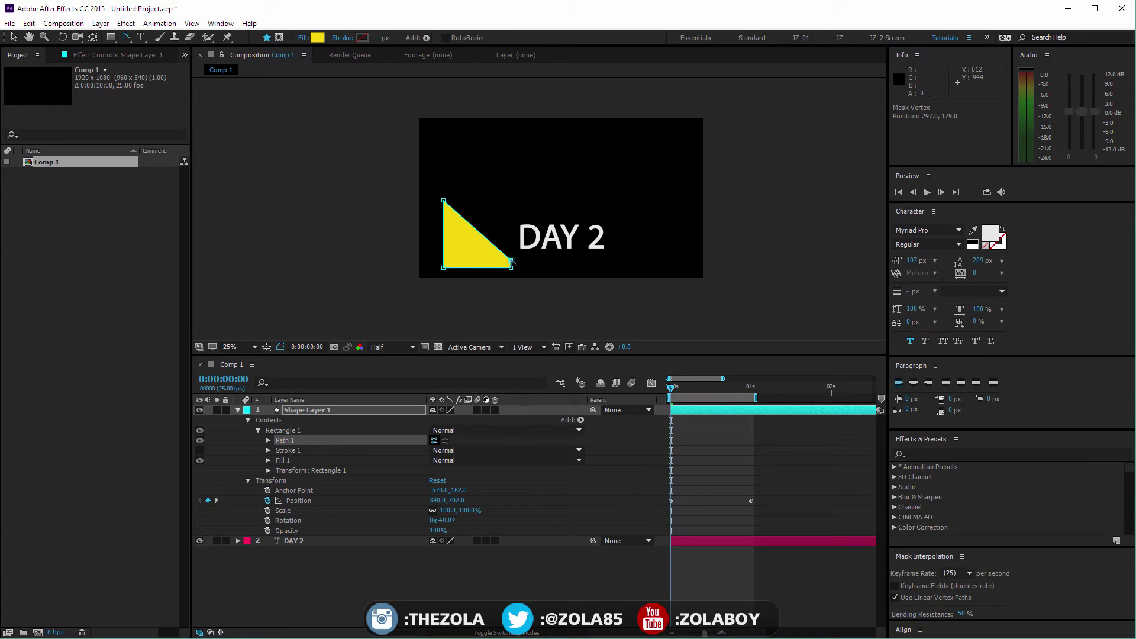
drag(512, 263, 465, 255)
key(v)
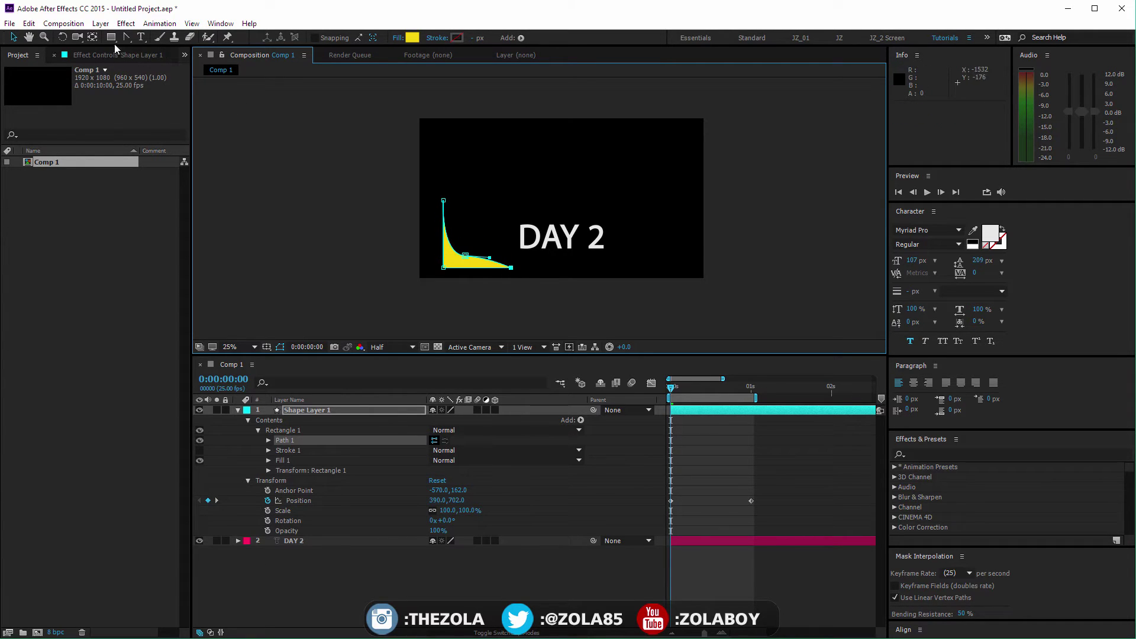
key(g)
drag(511, 268, 460, 249)
key(v)
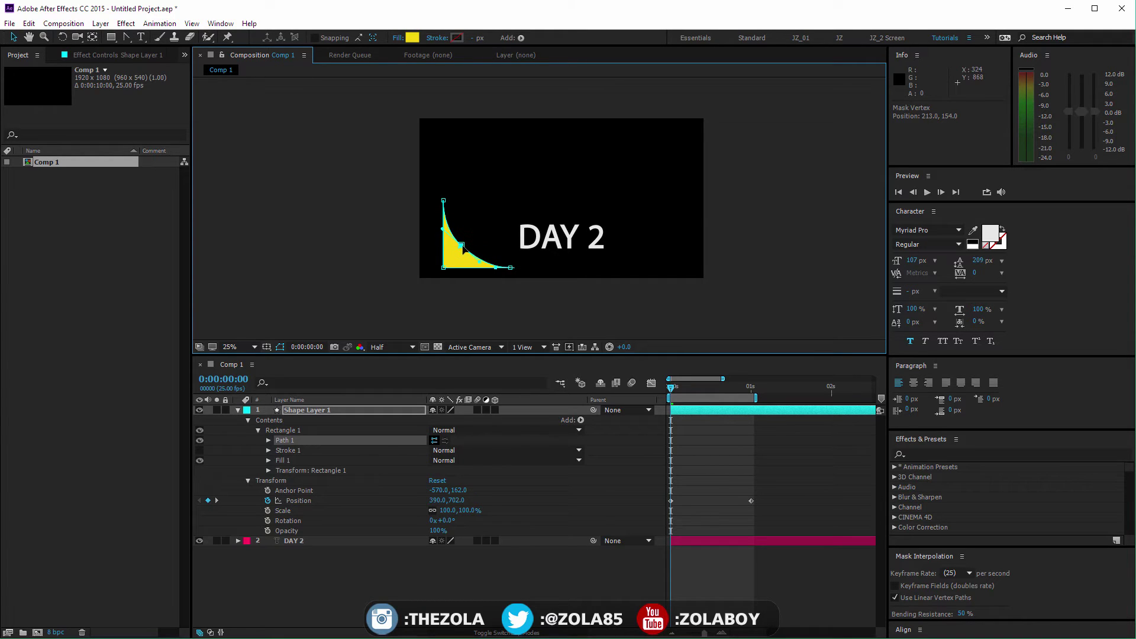
Set Shape of DAY 2's Range Selector 1 to Ramp Up, preview the animation, and return to the first frame.
drag(675, 387, 716, 388)
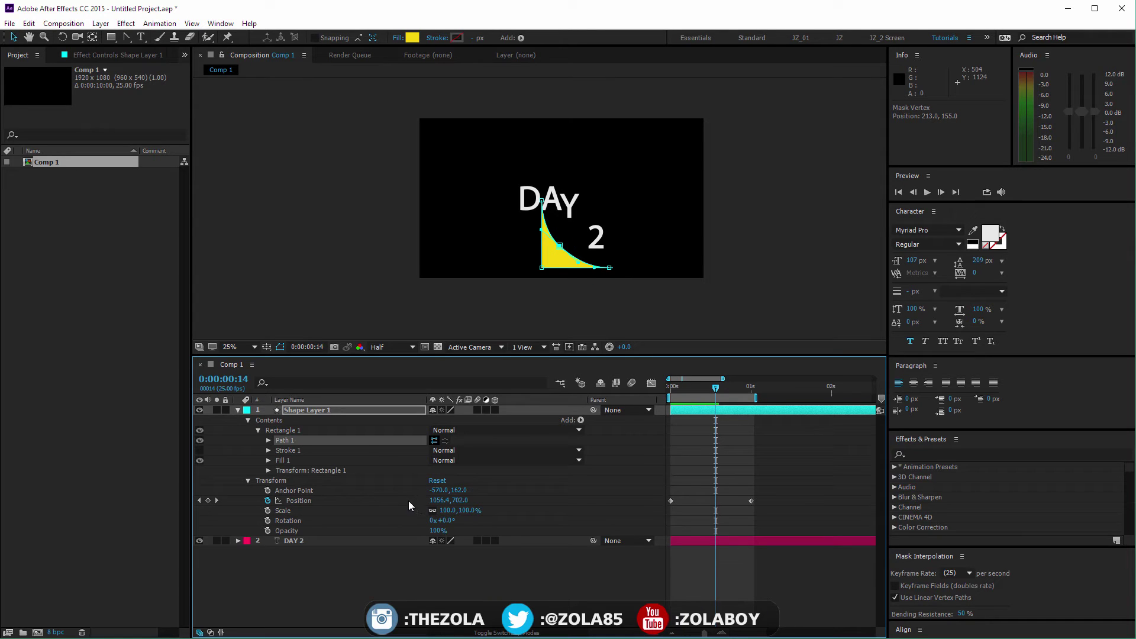
click(237, 541)
scroll(357, 587, down, 5)
click(454, 511)
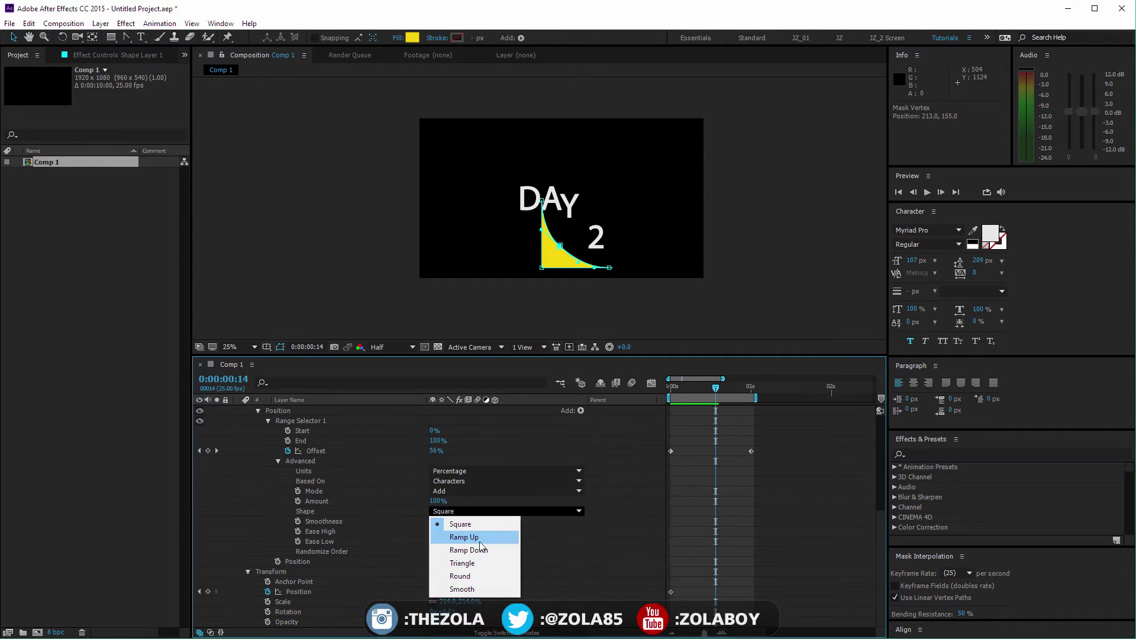
click(480, 542)
key(space)
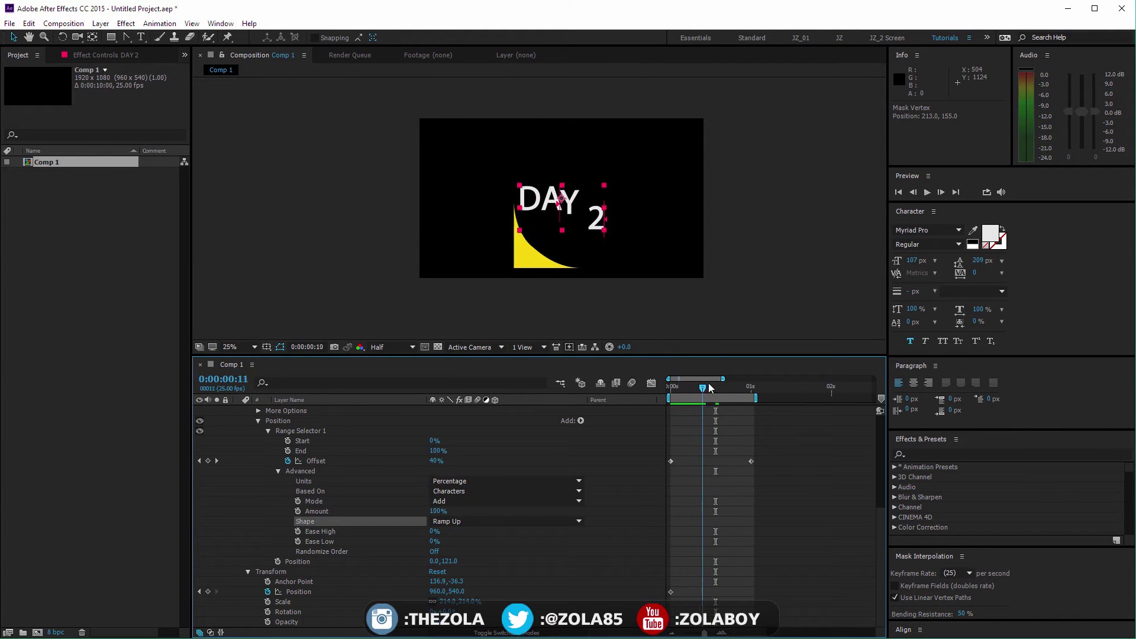
drag(692, 389, 641, 393)
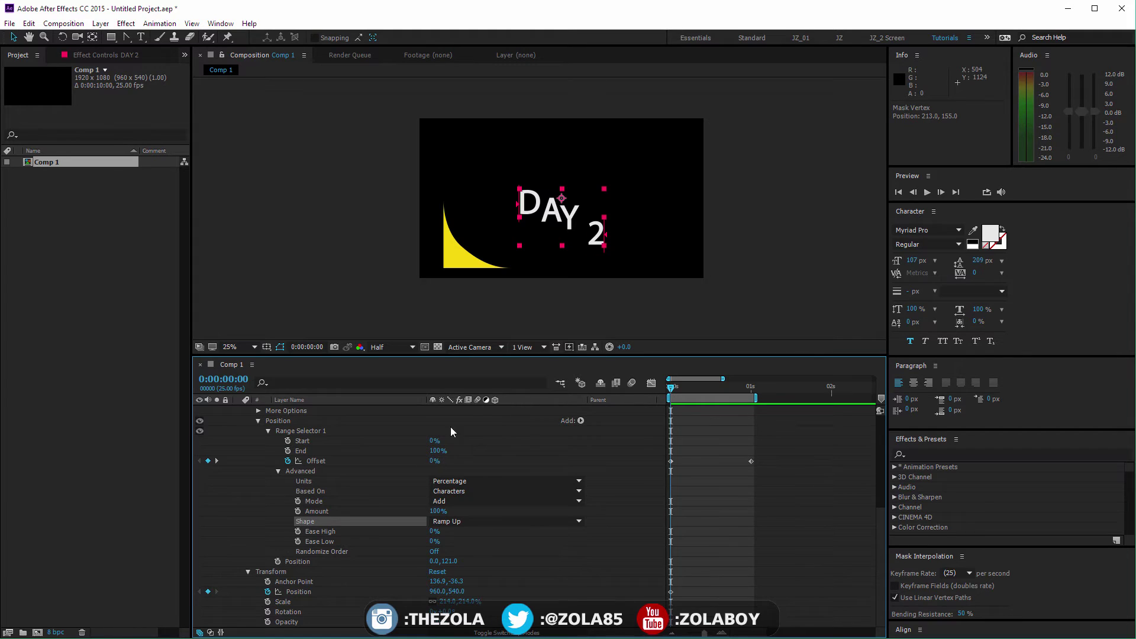
Try shifting Shape Layer 1's first Position keyframe to 883, 702 and preview the motion against the text.
scroll(519, 454, up, 3)
drag(486, 471, 484, 513)
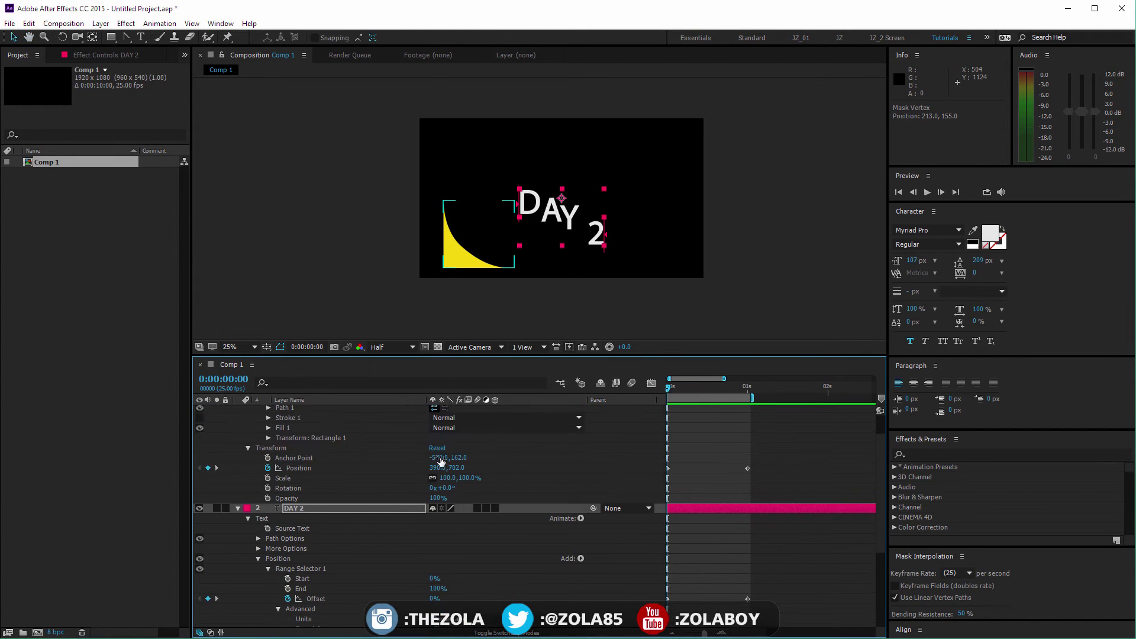
drag(440, 460, 700, 394)
key(ctrl+z)
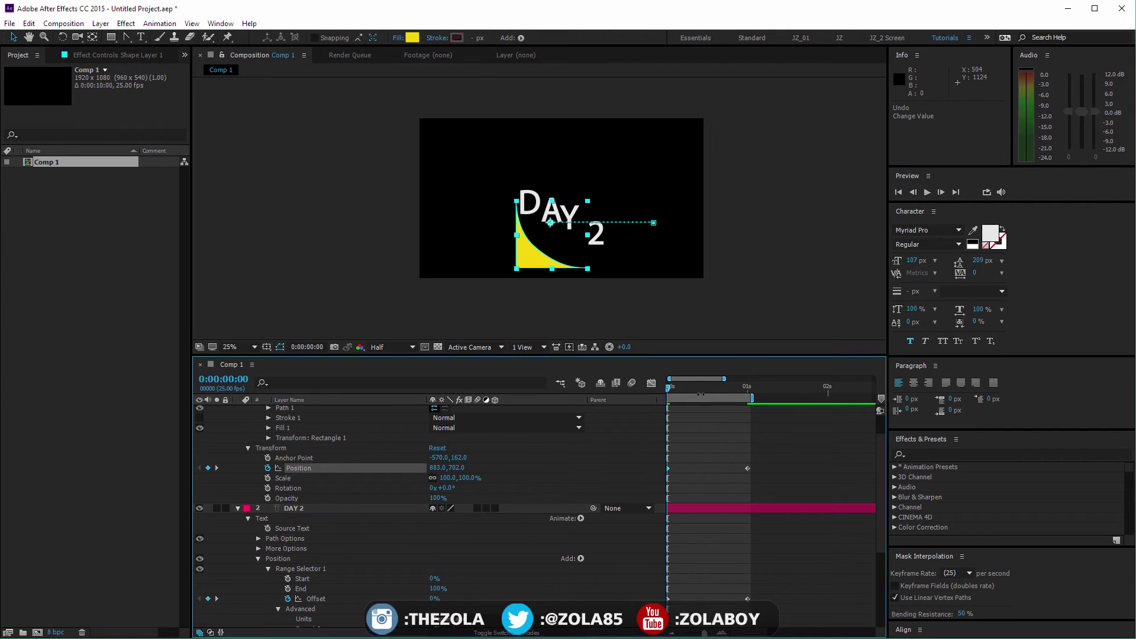
key(space)
key(space)
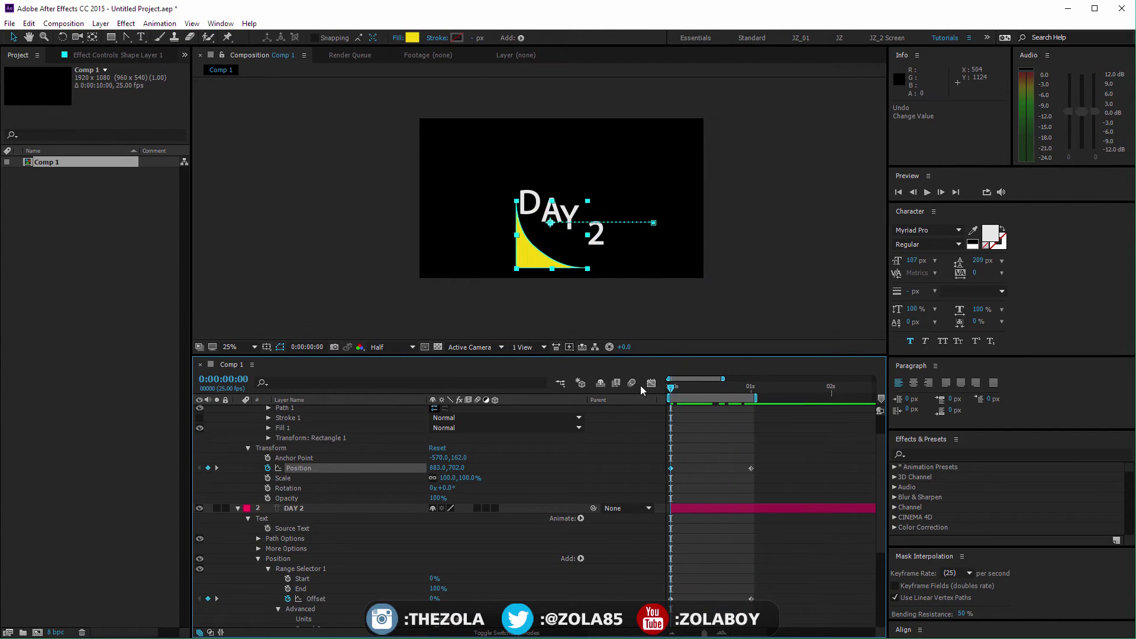
key(space)
key(space)
Set Range Selector 1's Offset to -100% at the first frame.
scroll(554, 520, down, 5)
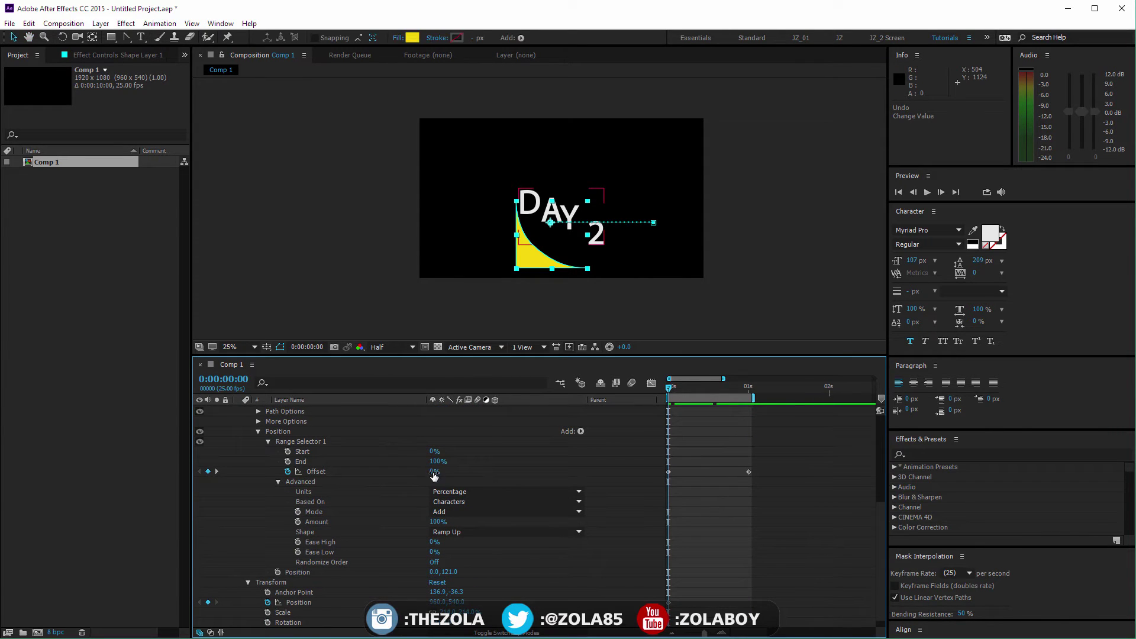
click(435, 471)
drag(435, 471, 477, 443)
Set Shape Layer 1's Position to 379, 702 at the first frame and scrub through the combined animation.
scroll(532, 461, up, 5)
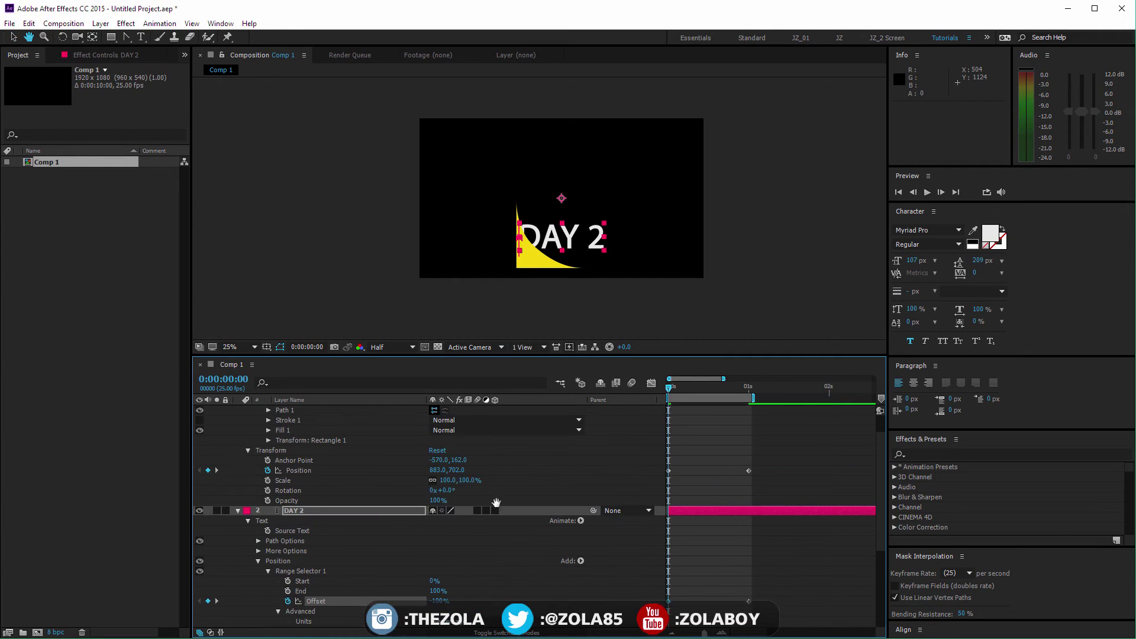
drag(436, 471, 367, 470)
click(724, 457)
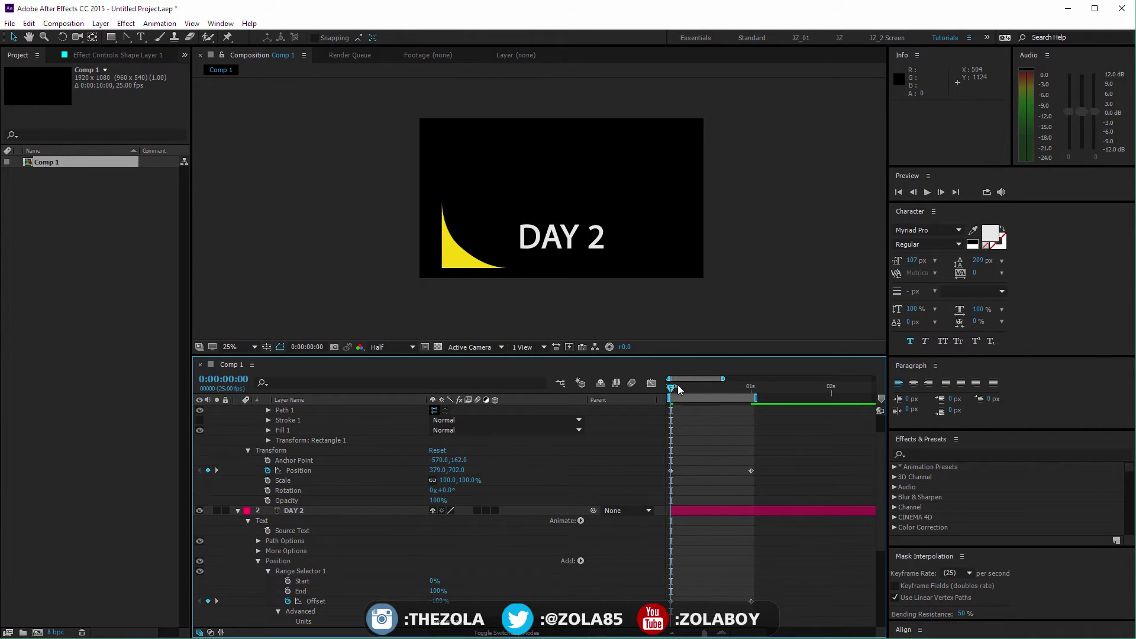
drag(671, 386, 623, 381)
drag(684, 363, 651, 379)
click(605, 427)
Hide Shape Layer 1 in the composition.
scroll(605, 428, down, 3)
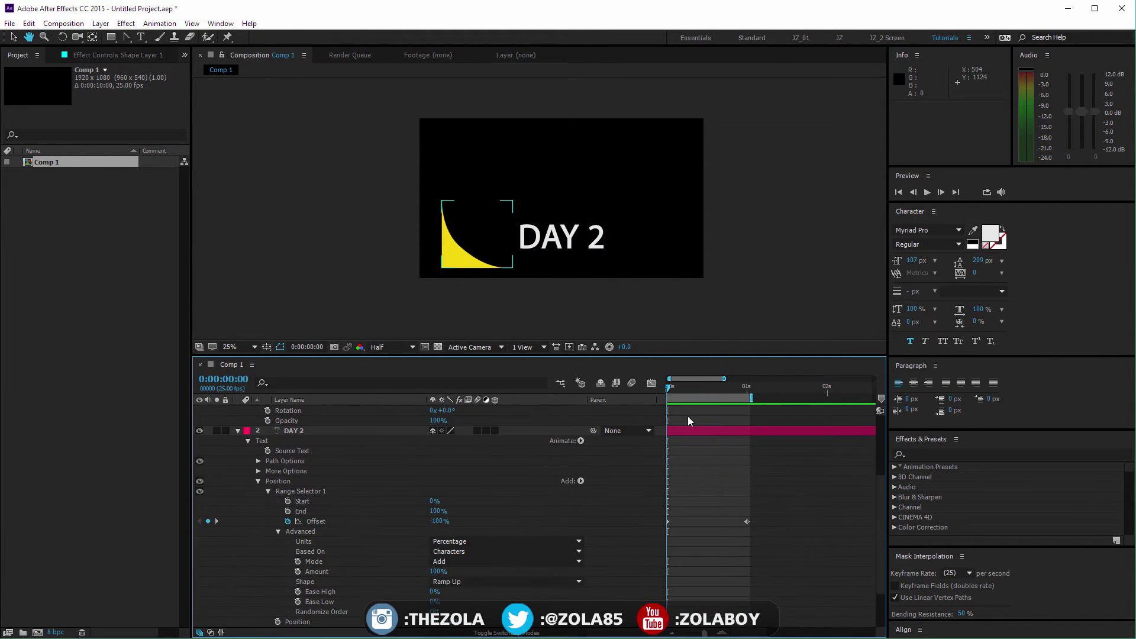
scroll(658, 529, up, 4)
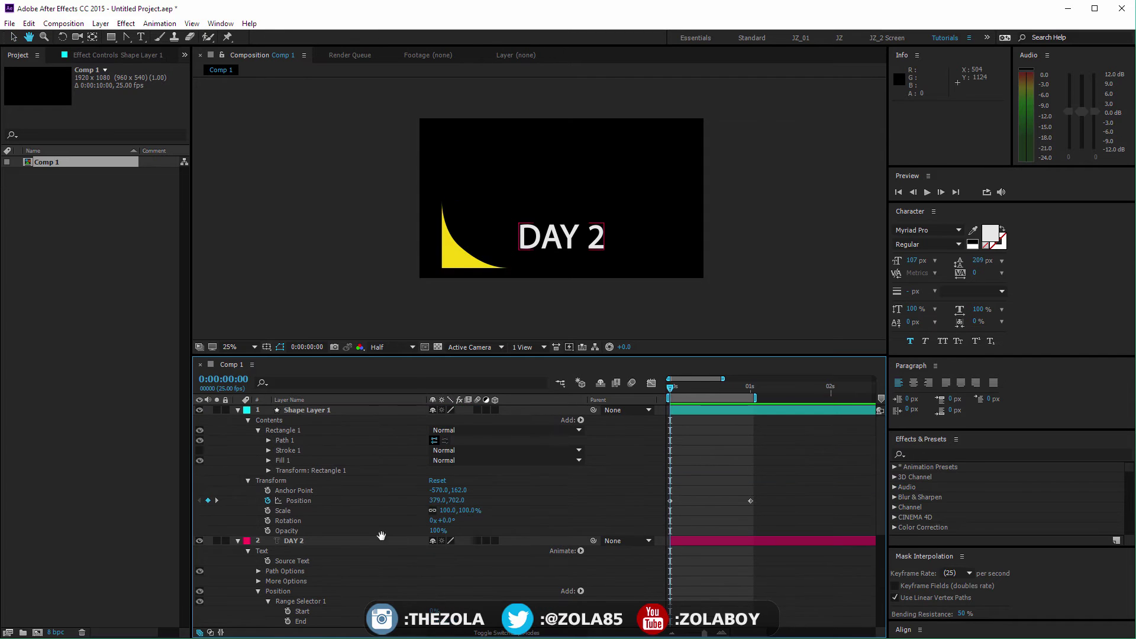
click(200, 411)
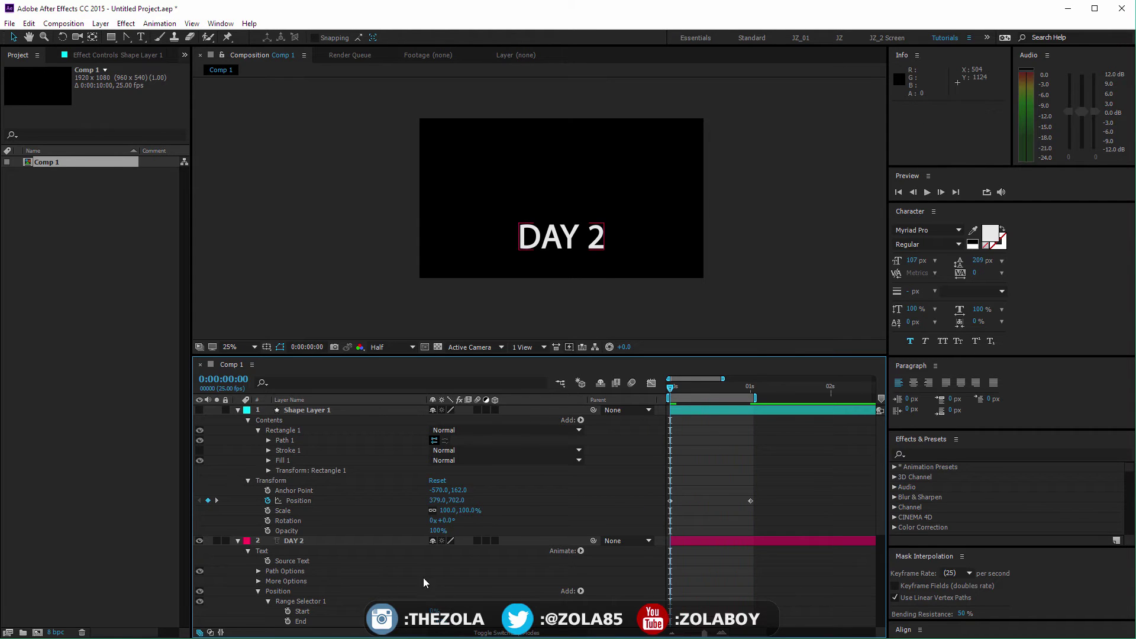
Try Range Selector 1's Ease High at -100% and 100% while previewing the text animation.
scroll(424, 583, down, 4)
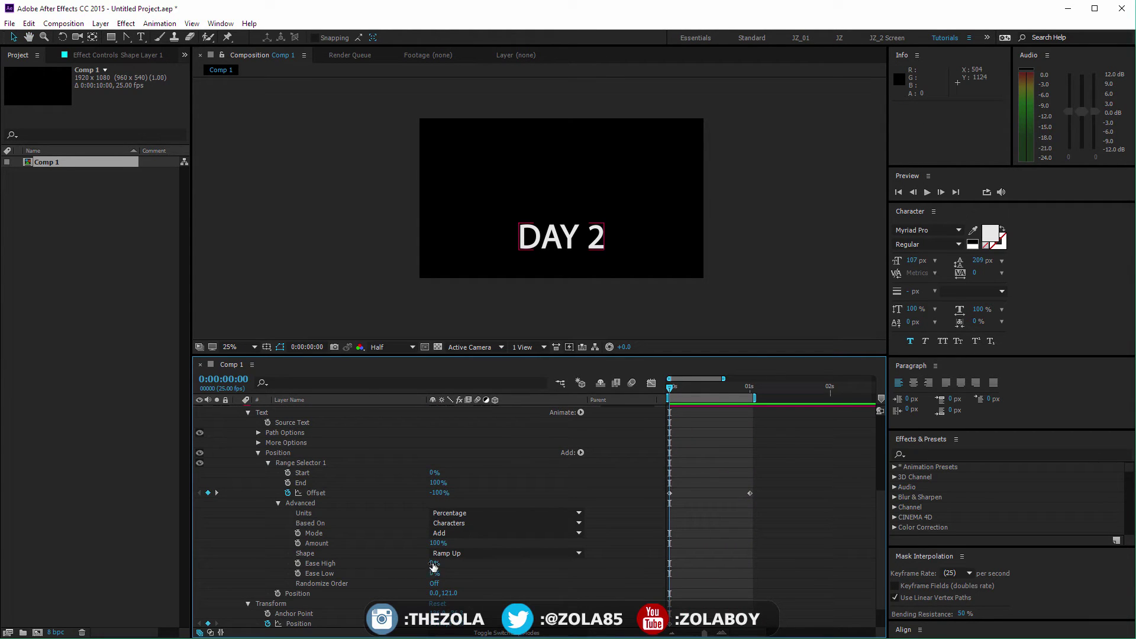
drag(433, 565, 335, 577)
key(space)
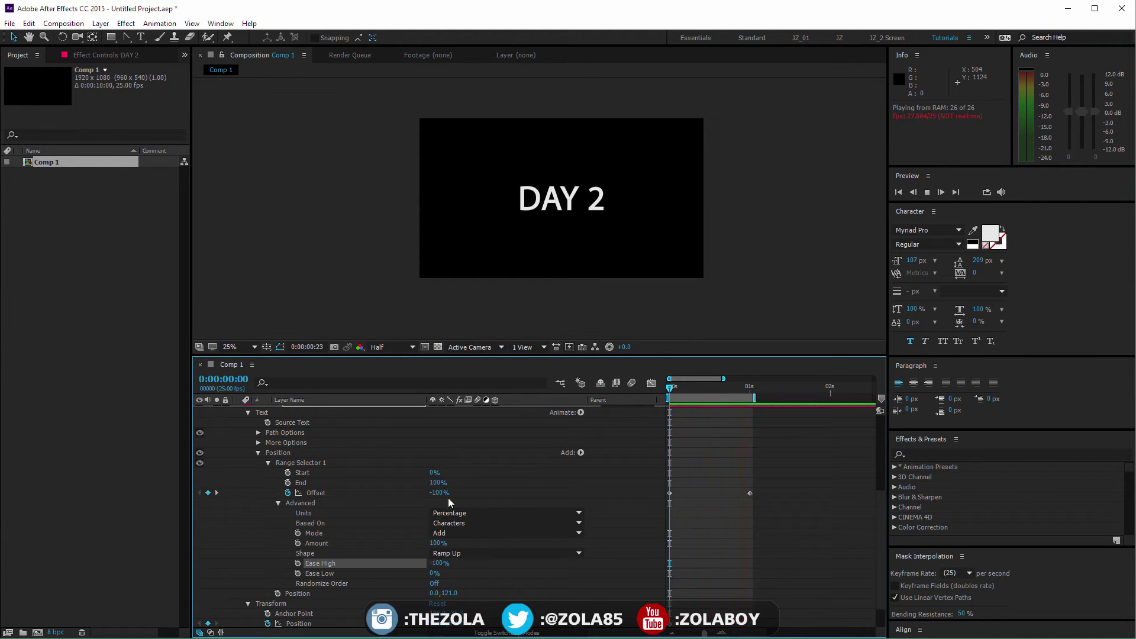
drag(439, 564, 659, 554)
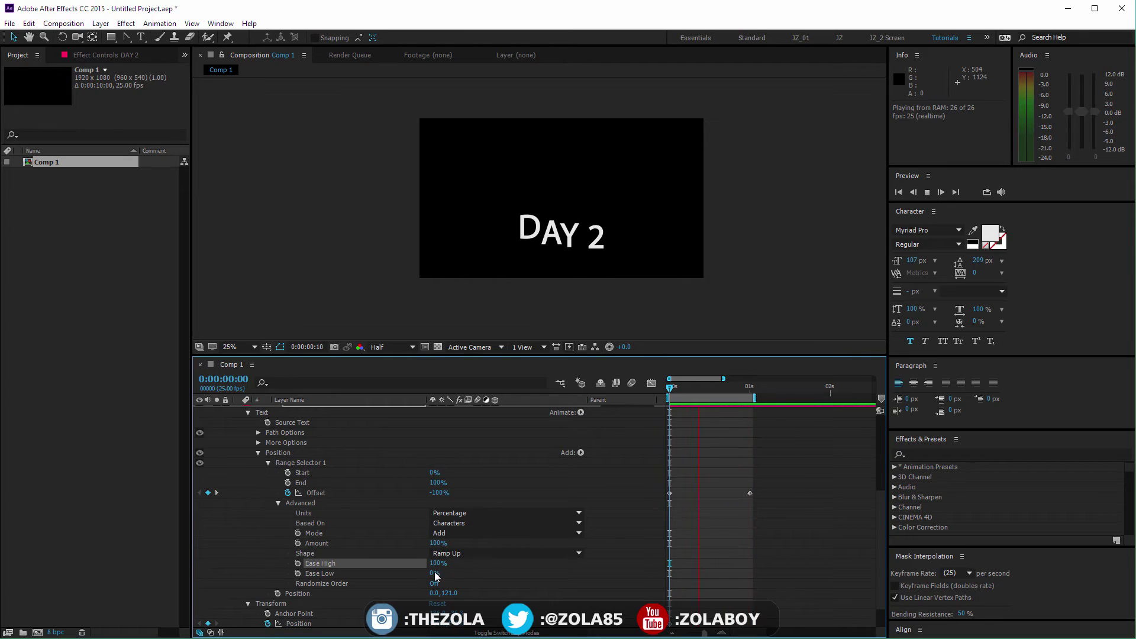
Compare Ease Low at 96%, -100%, 99% and 100% and Ease High at 0% and 100% during the looping preview.
drag(433, 562, 616, 582)
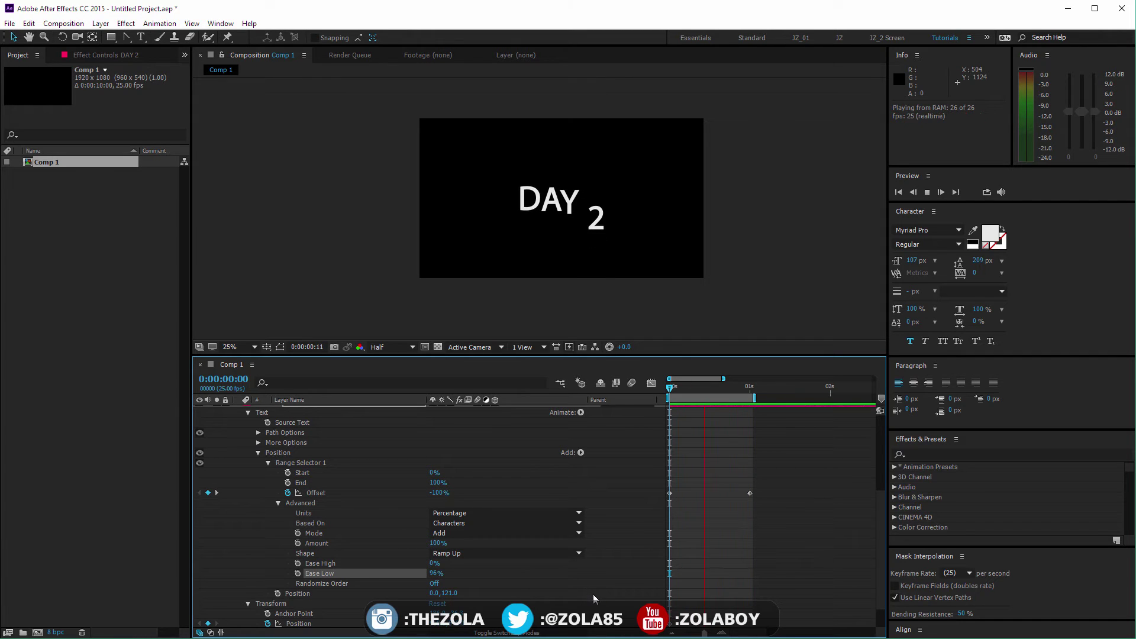
drag(435, 574, 317, 635)
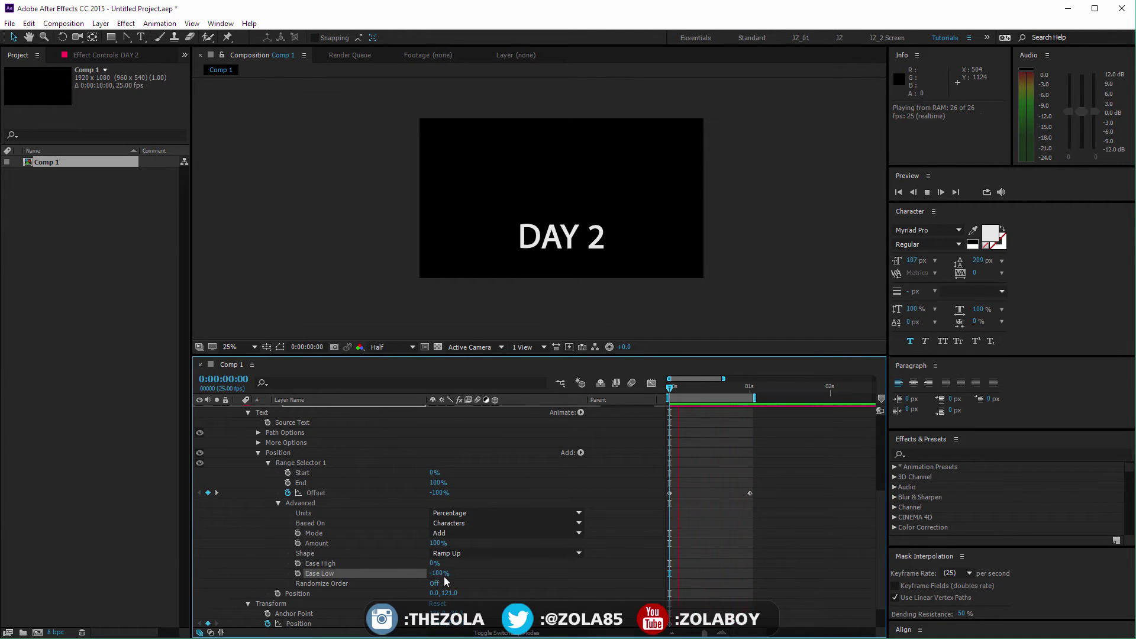
drag(438, 576, 574, 588)
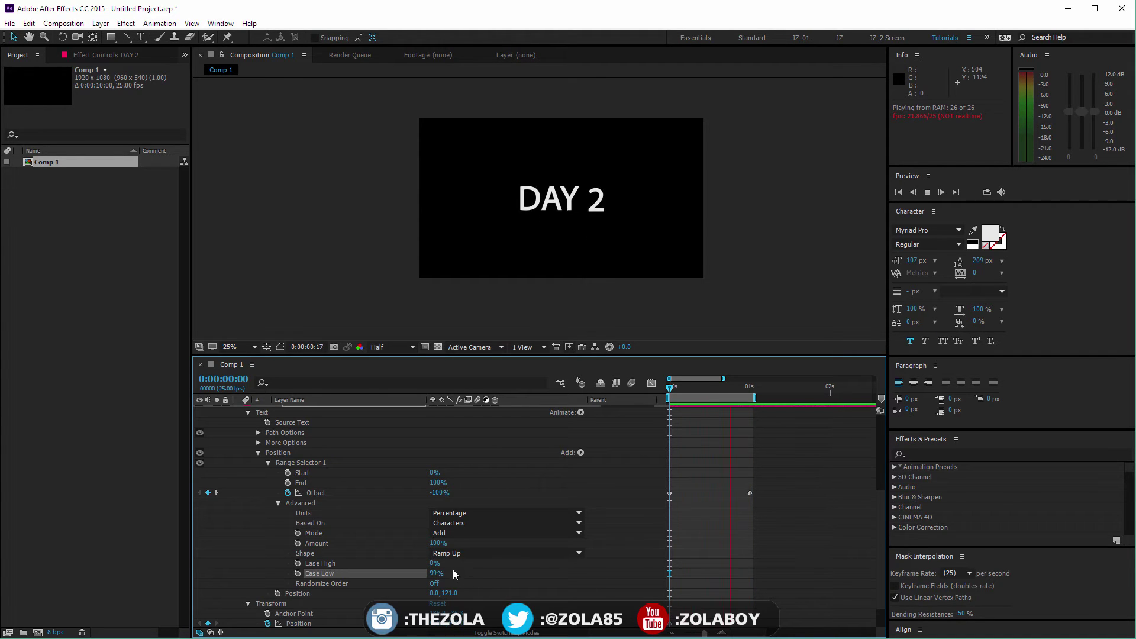
drag(431, 565, 267, 628)
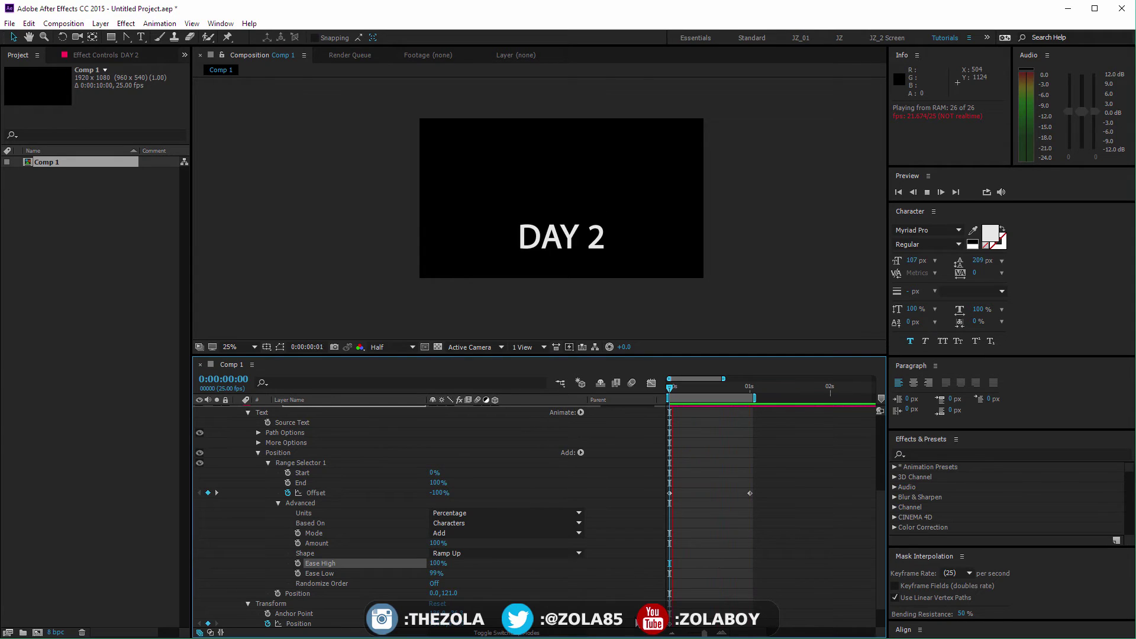
click(439, 563)
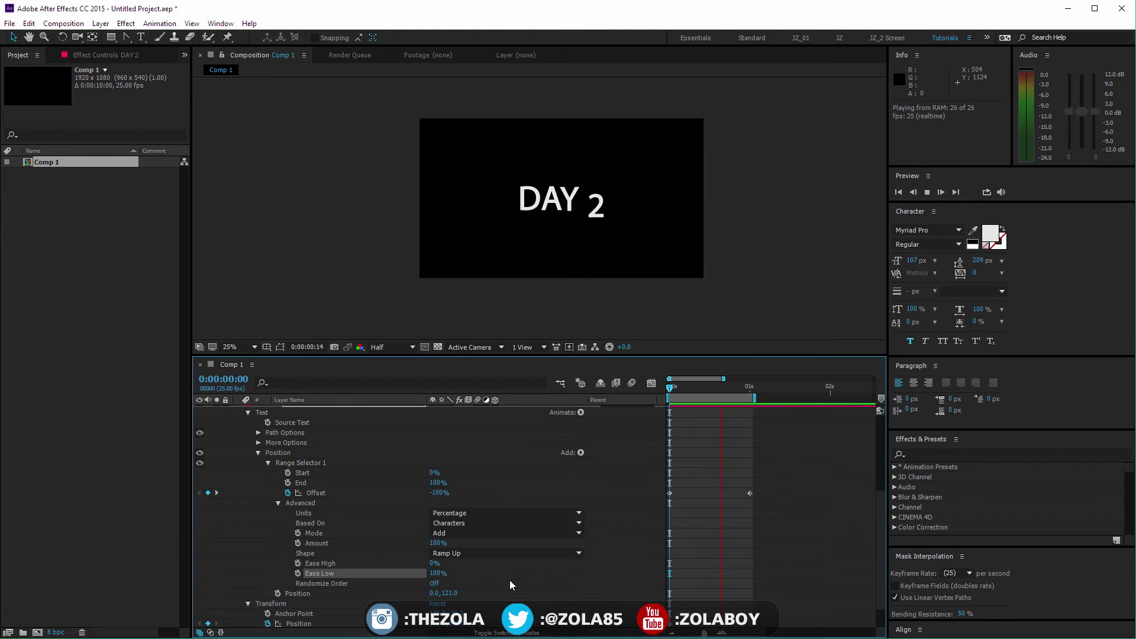
Set Range Selector 1's Ease Low to 0% and Ease High to -100%.
click(441, 574)
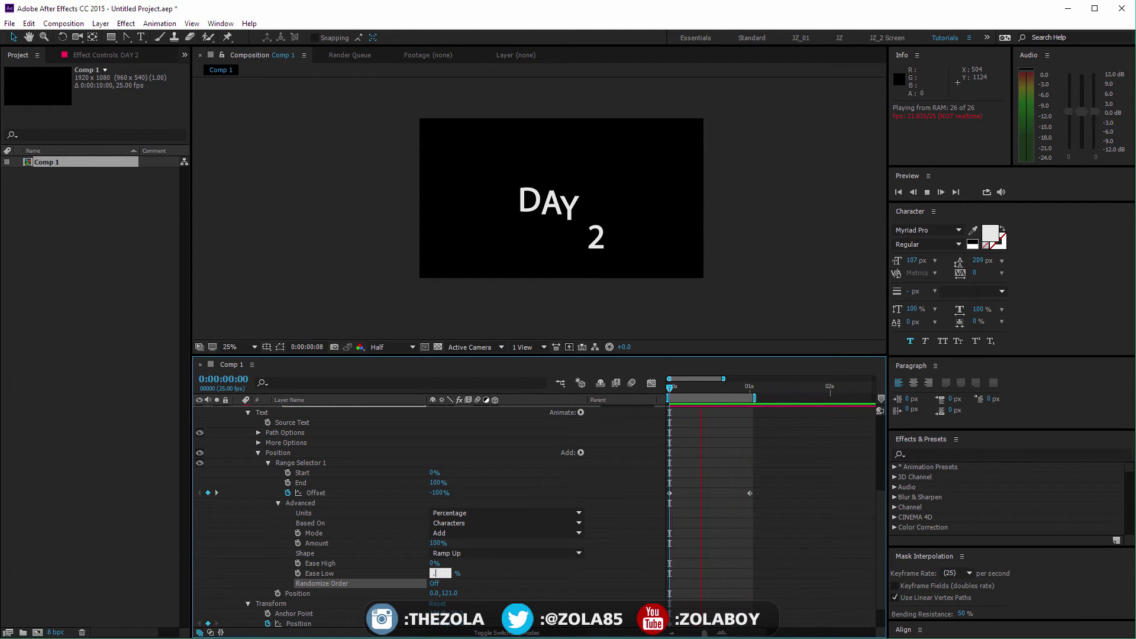
text(0)
key(Return)
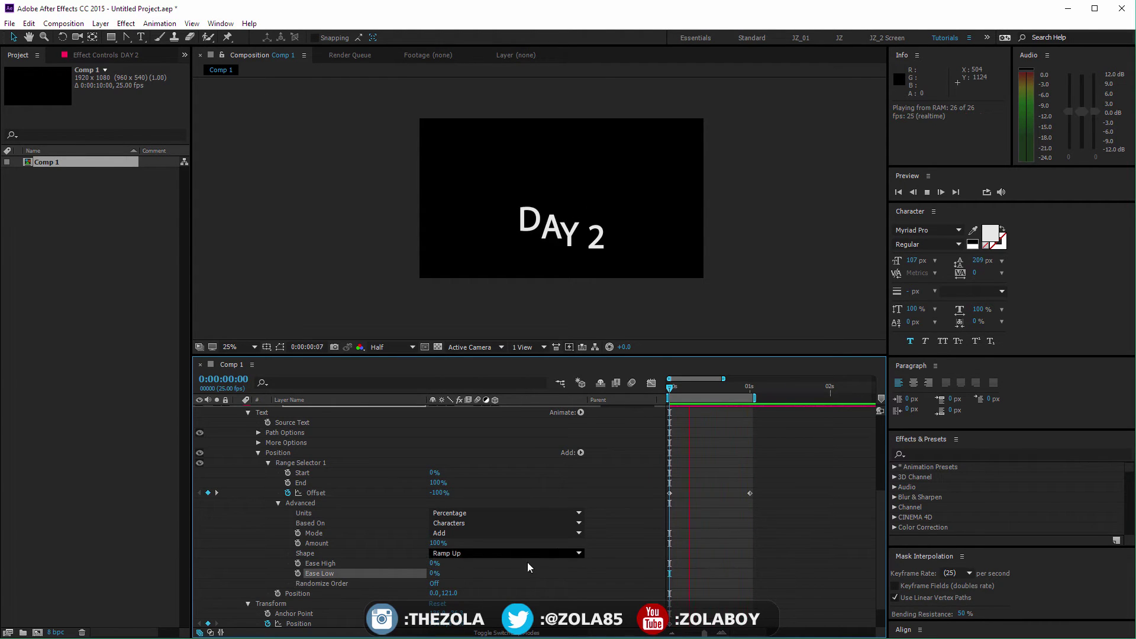
click(425, 563)
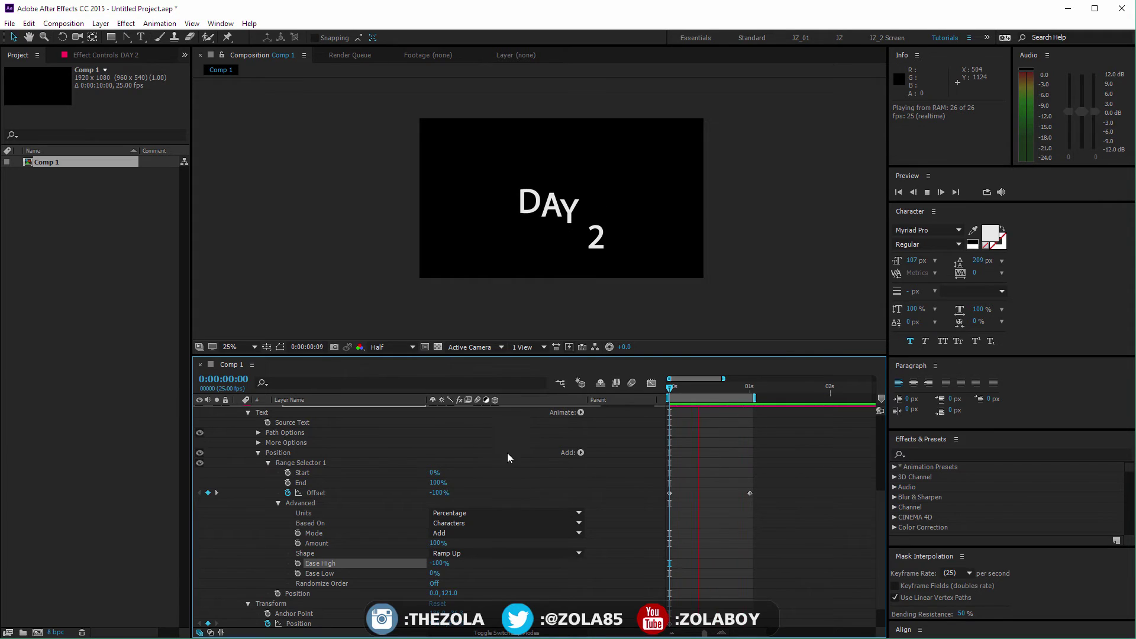
Turn on motion blur for the DAY 2 text layer.
scroll(506, 453, up, 5)
click(482, 506)
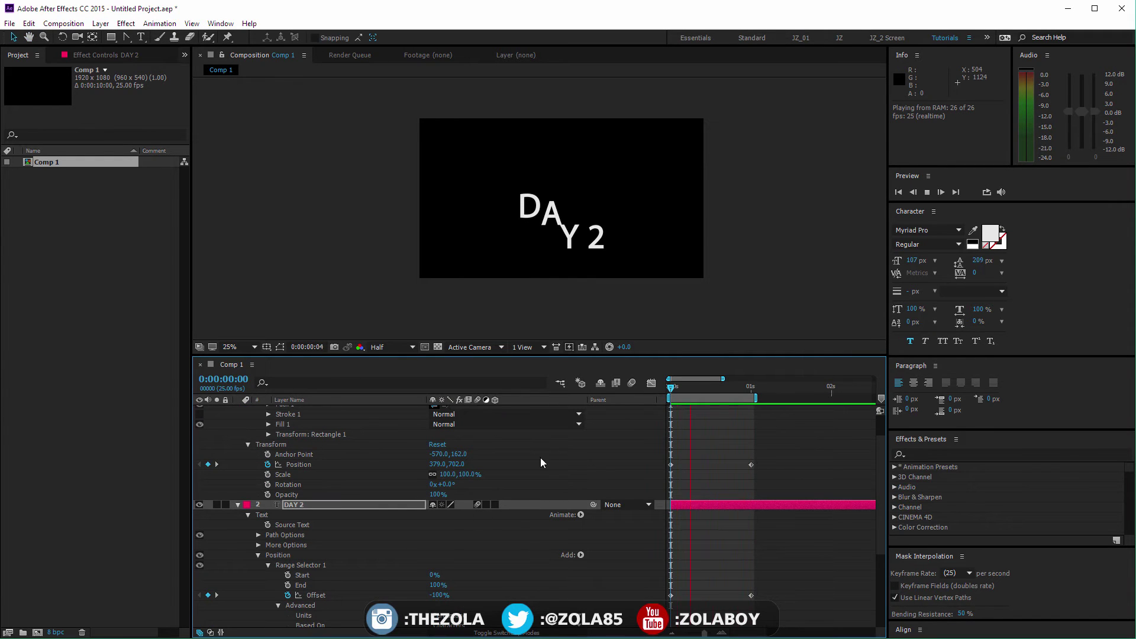
Enable motion blur for the composition and move Range Selector 1's last Offset keyframe to shortly before the 1-second mark.
click(632, 383)
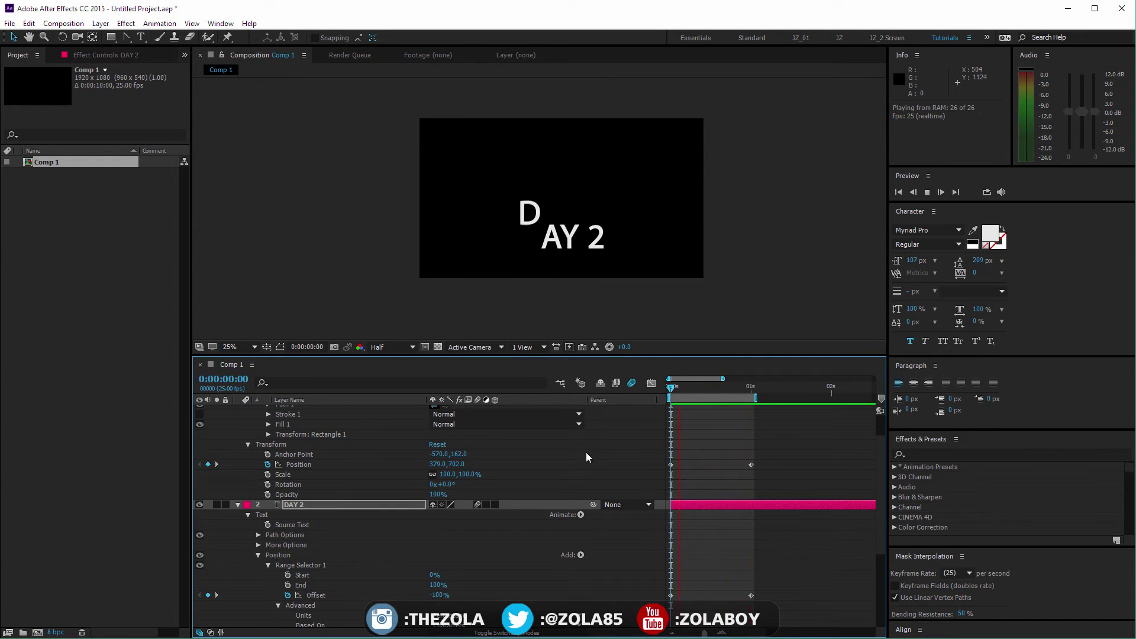
click(751, 595)
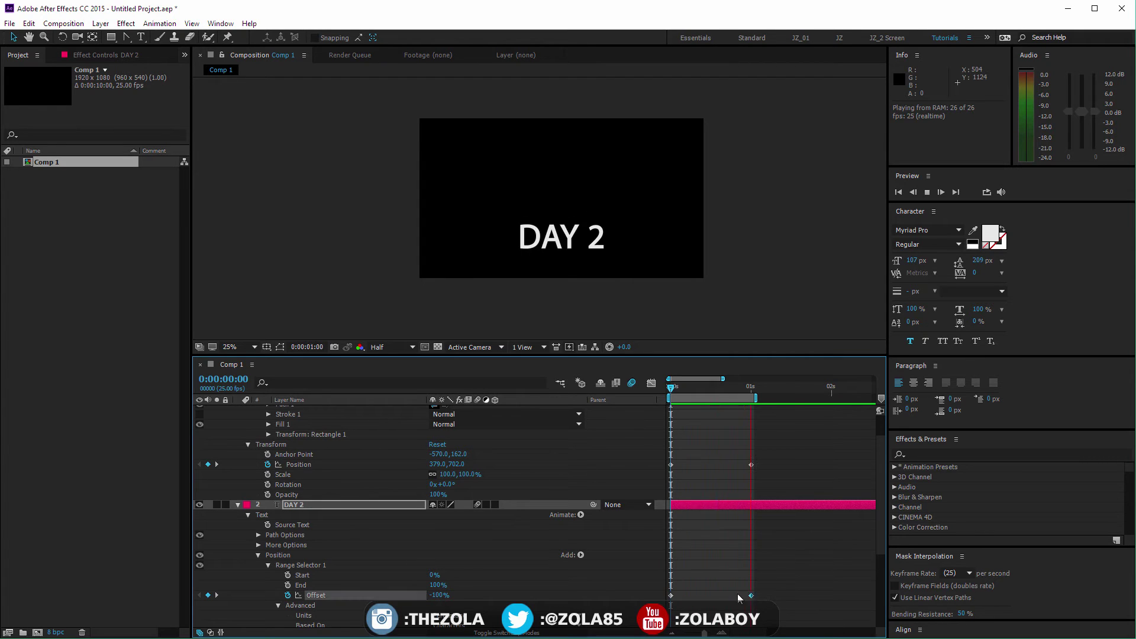
key(alt+shift+Left)
key(alt+shift+Left)
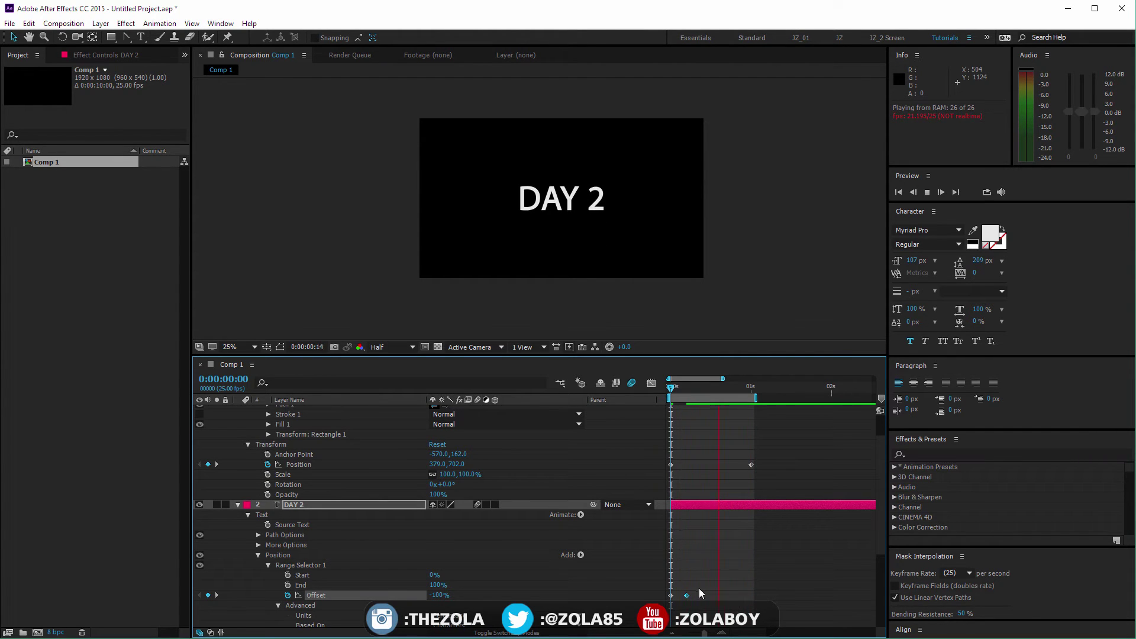
drag(687, 596, 738, 603)
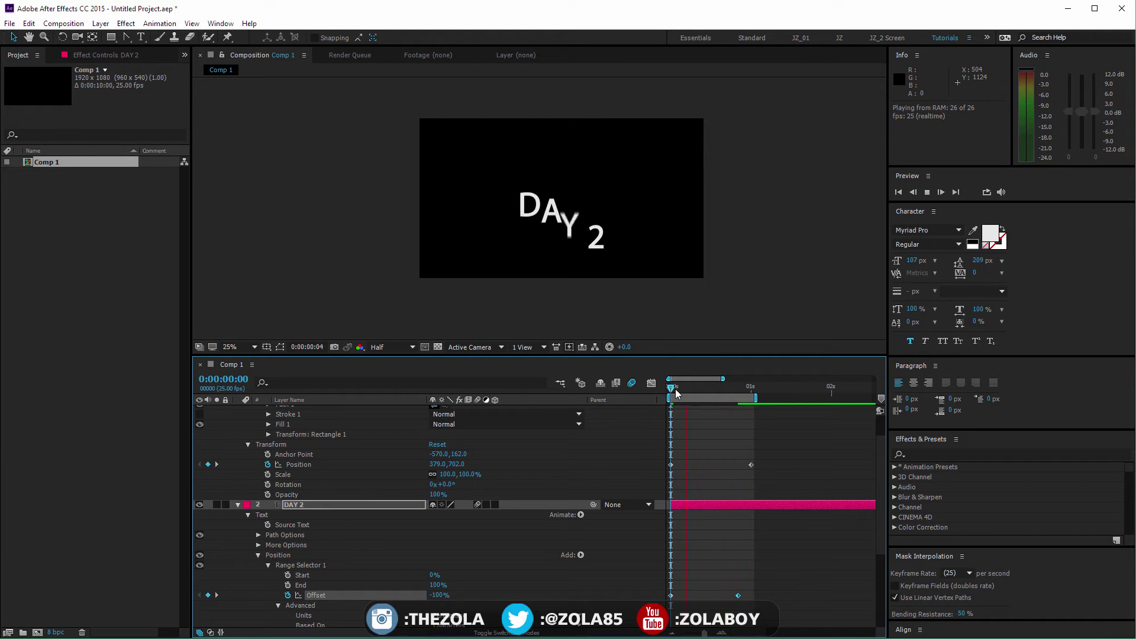
Replay the DAY 2 animation and scrub to frame 4 to examine the letters' motion blur and timing.
key(space)
mouse_move(689, 387)
mouse_down()
mouse_move(726, 386)
mouse_move(675, 386)
mouse_move(683, 379)
mouse_up()
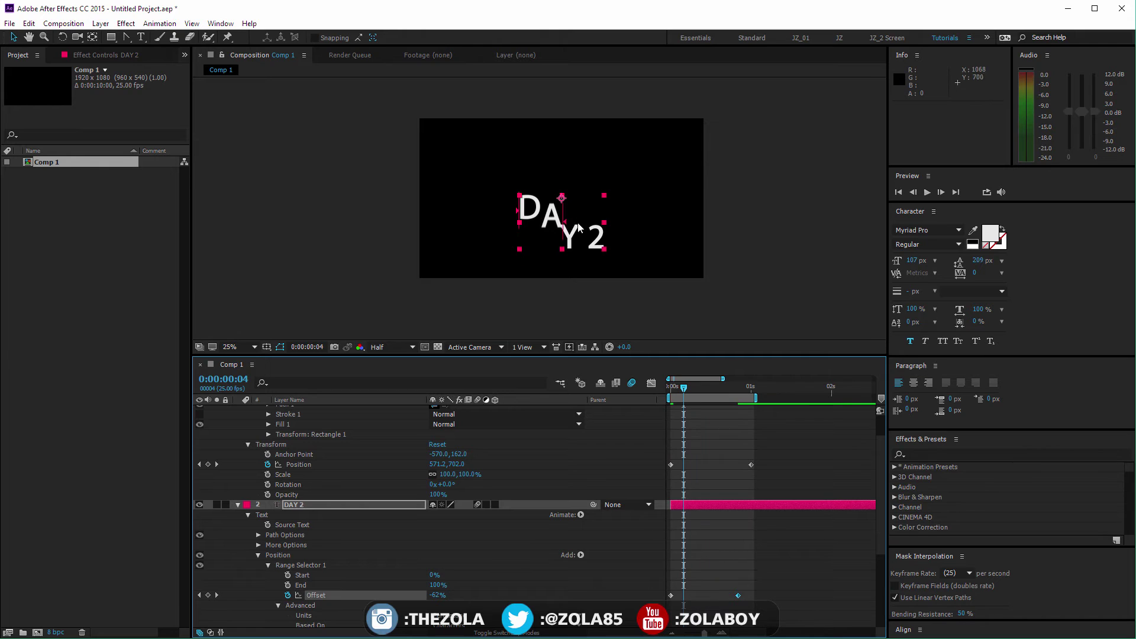
scroll(579, 228, up, 4)
scroll(590, 252, down, 4)
drag(737, 468, 728, 414)
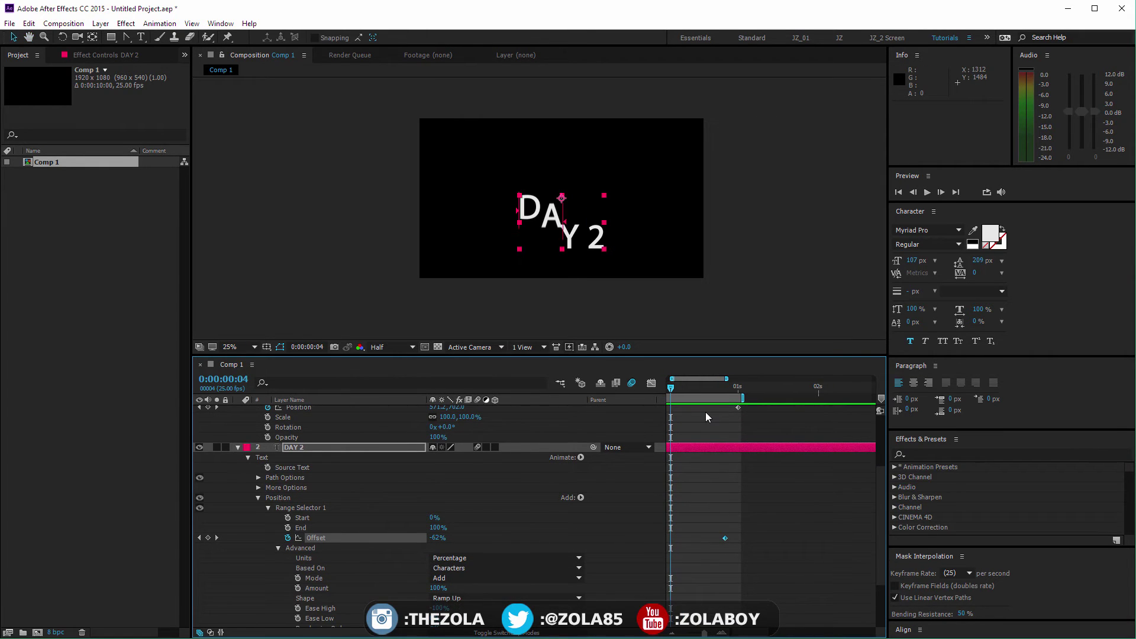
key(space)
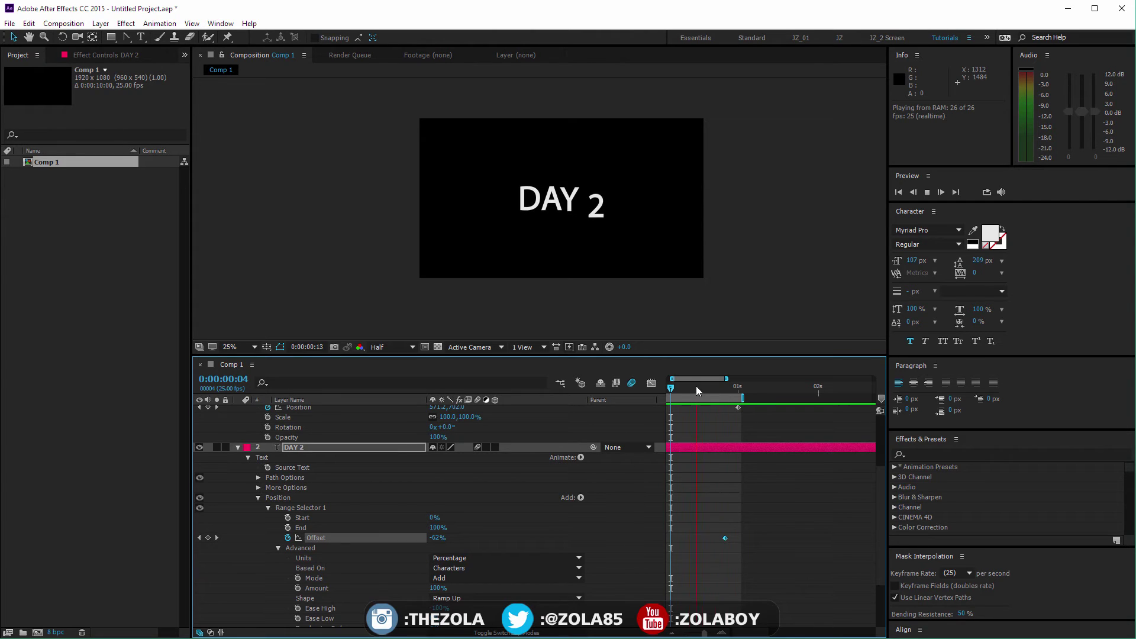
key(space)
Try Randomize Order on Range Selector 1 and preview the order in which the letters move.
drag(570, 534, 570, 458)
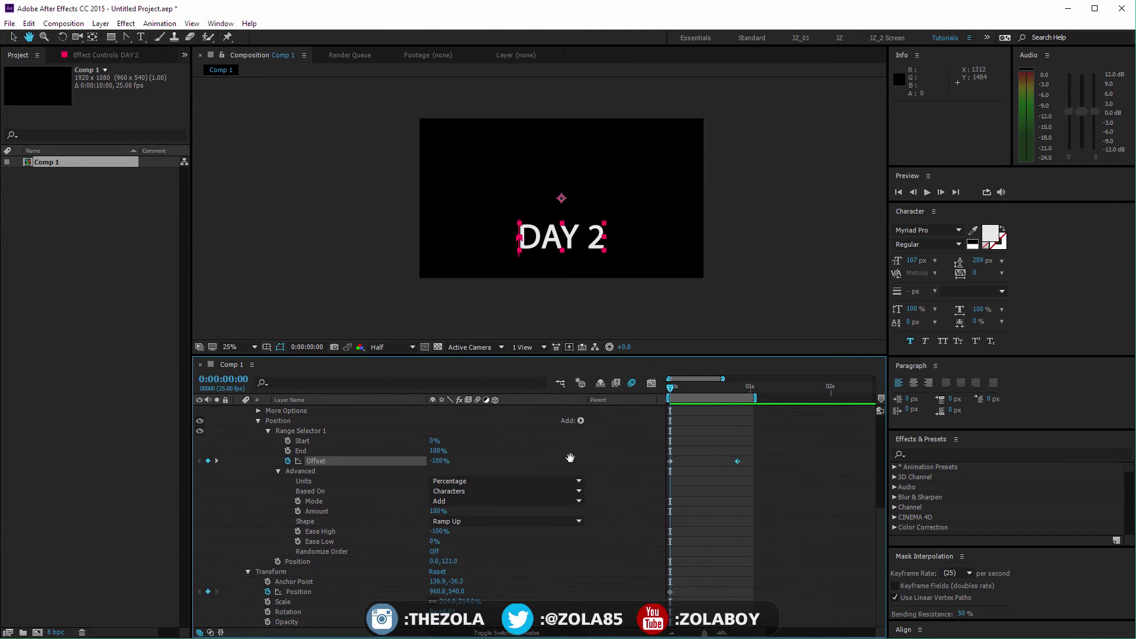
key(v)
click(435, 552)
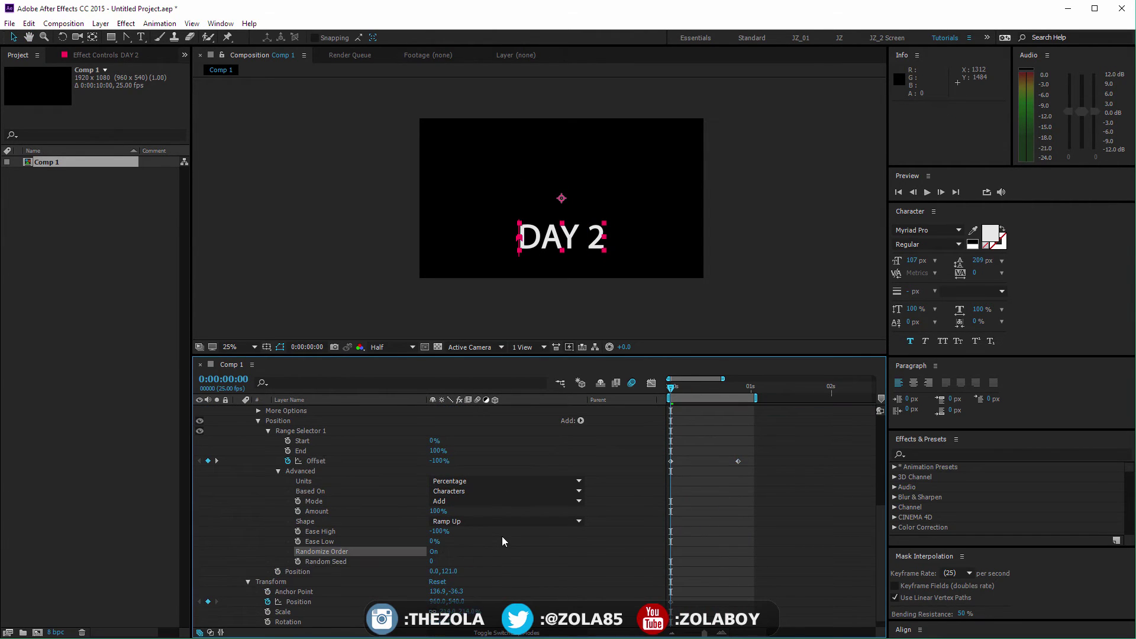
key(space)
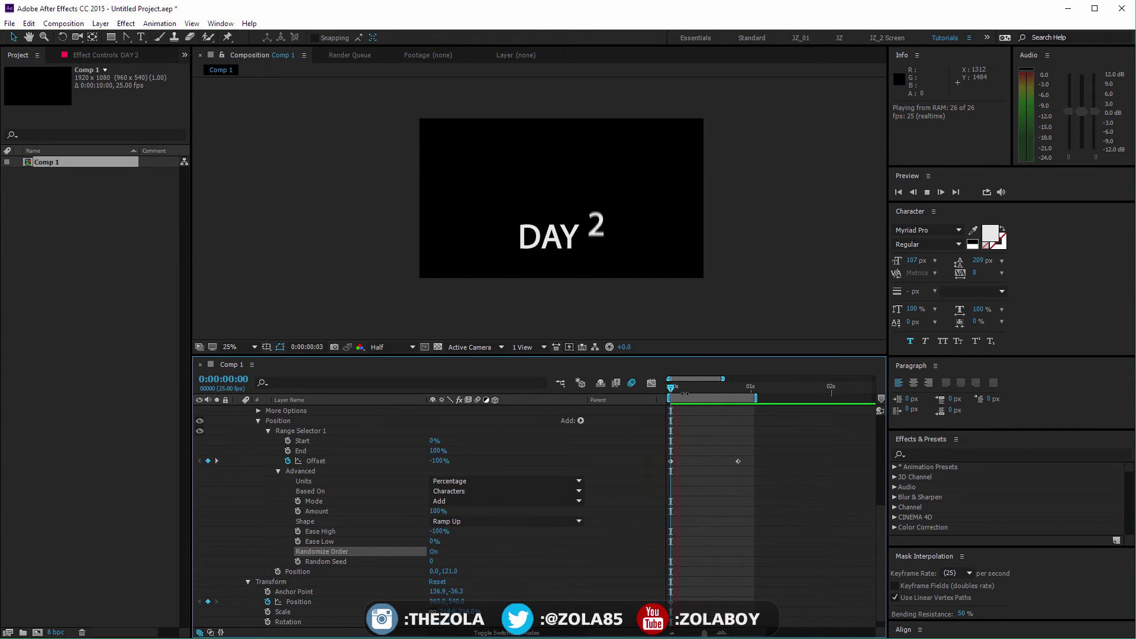
key(space)
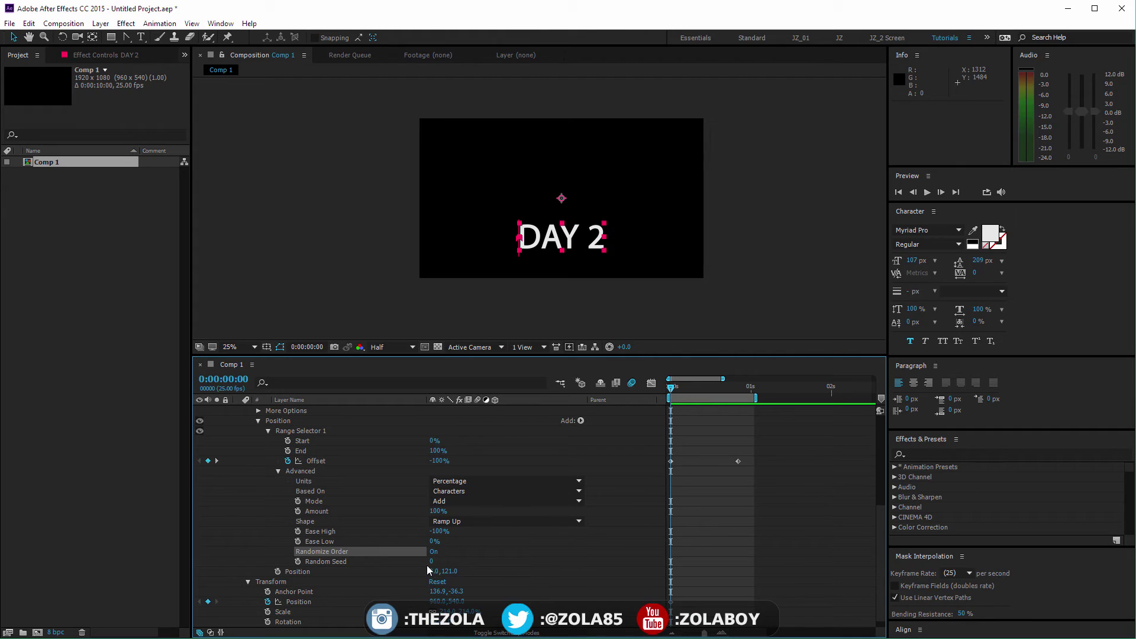
Try a Random Seed of 5 in the preview, and turn Range Selector 1's Randomize Order back off.
drag(675, 390, 690, 391)
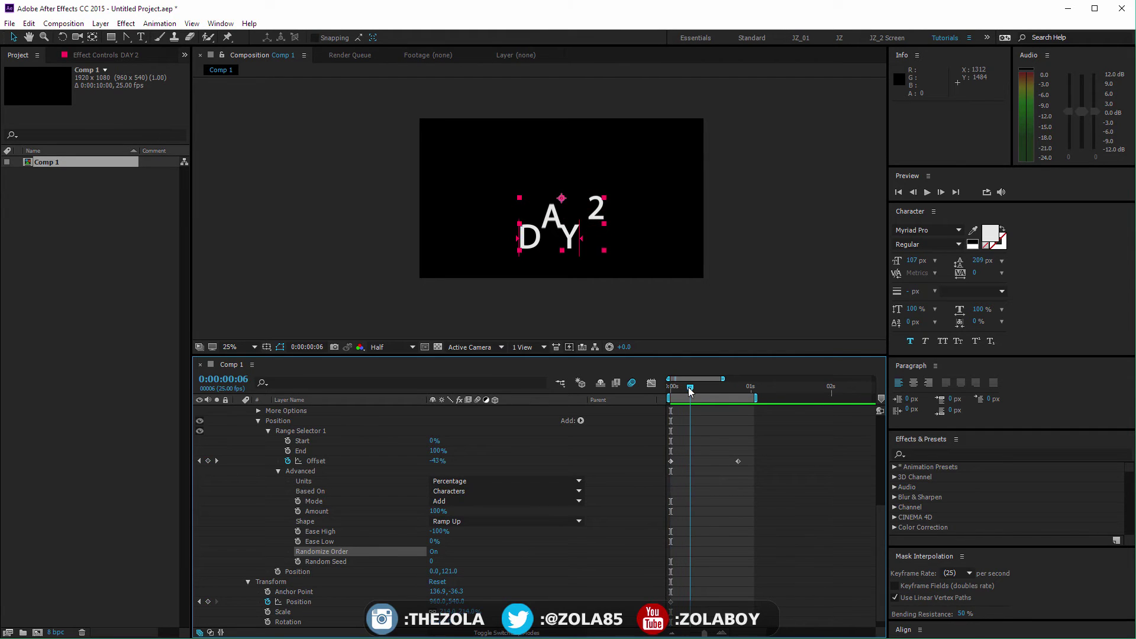
drag(432, 560, 435, 560)
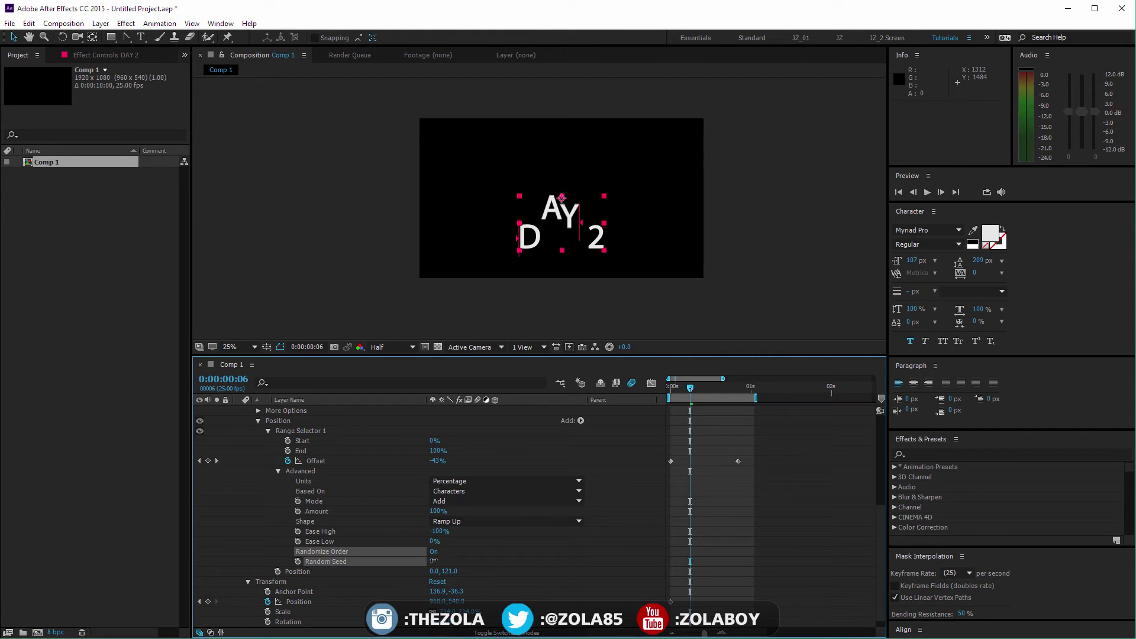
key(space)
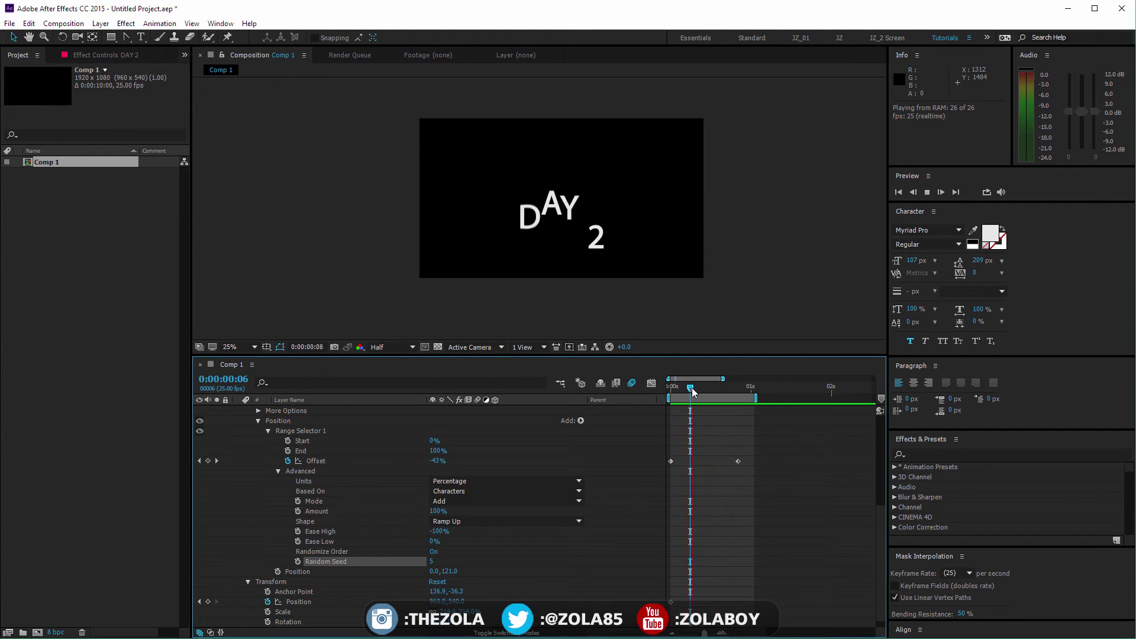
key(space)
key(Home)
click(434, 552)
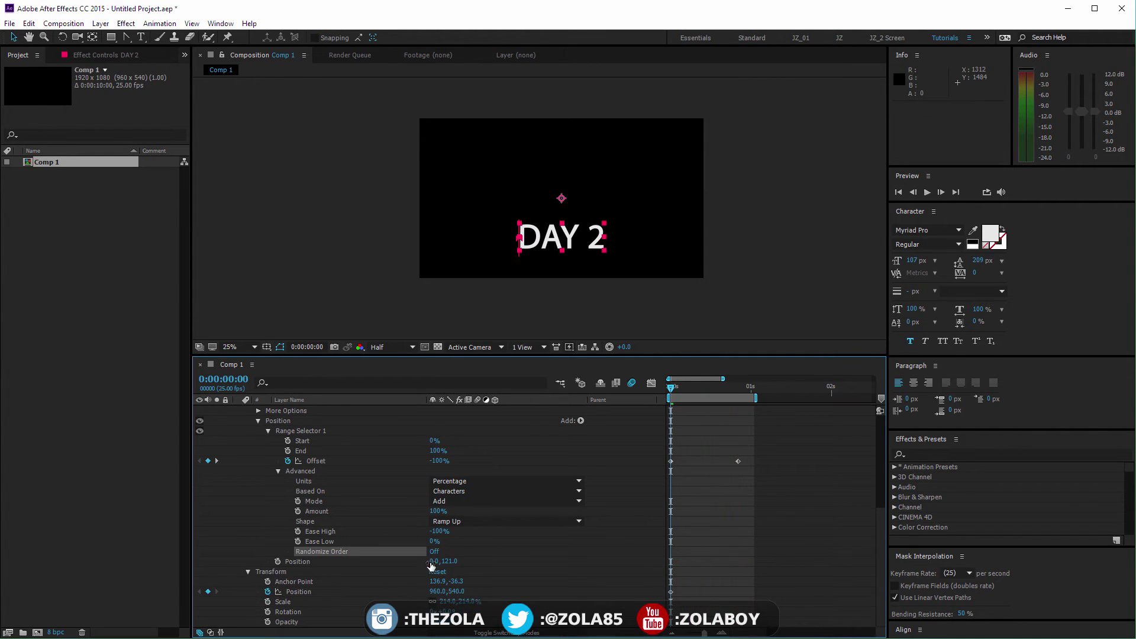
Review the choices offered for Range Selector 1's Mode and Based On settings without changing them.
scroll(473, 538, up, 1)
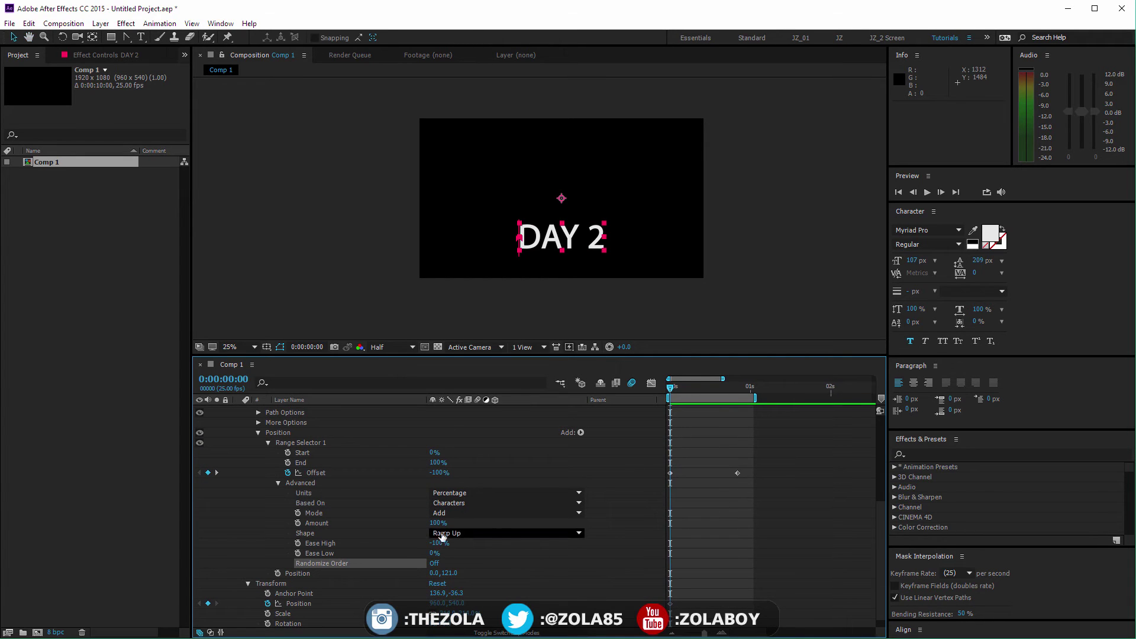
click(457, 513)
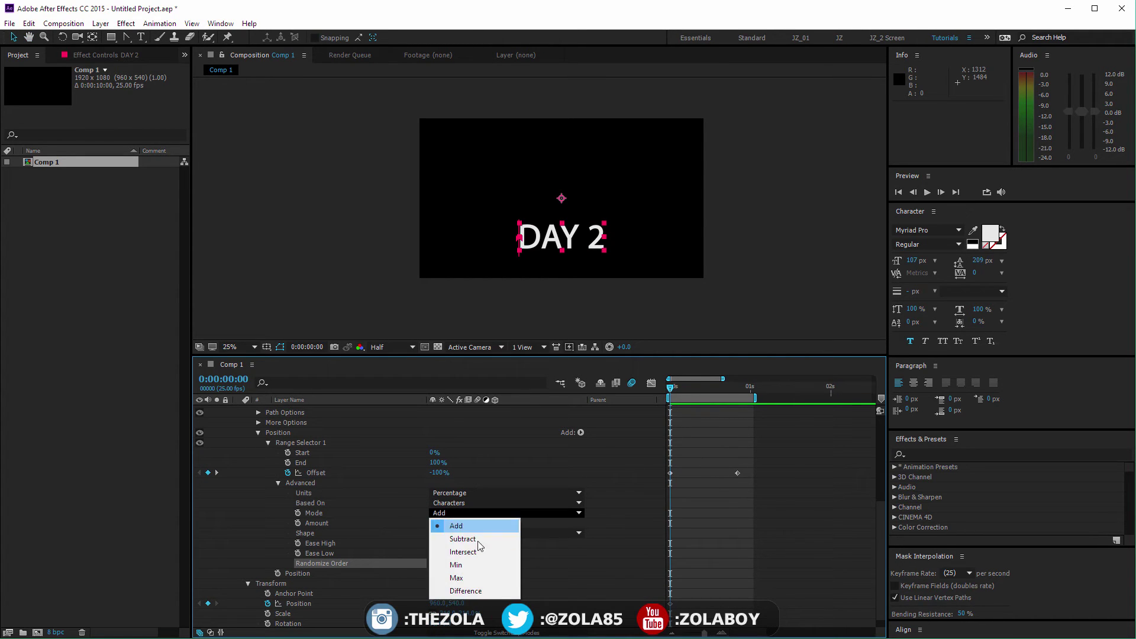
click(558, 544)
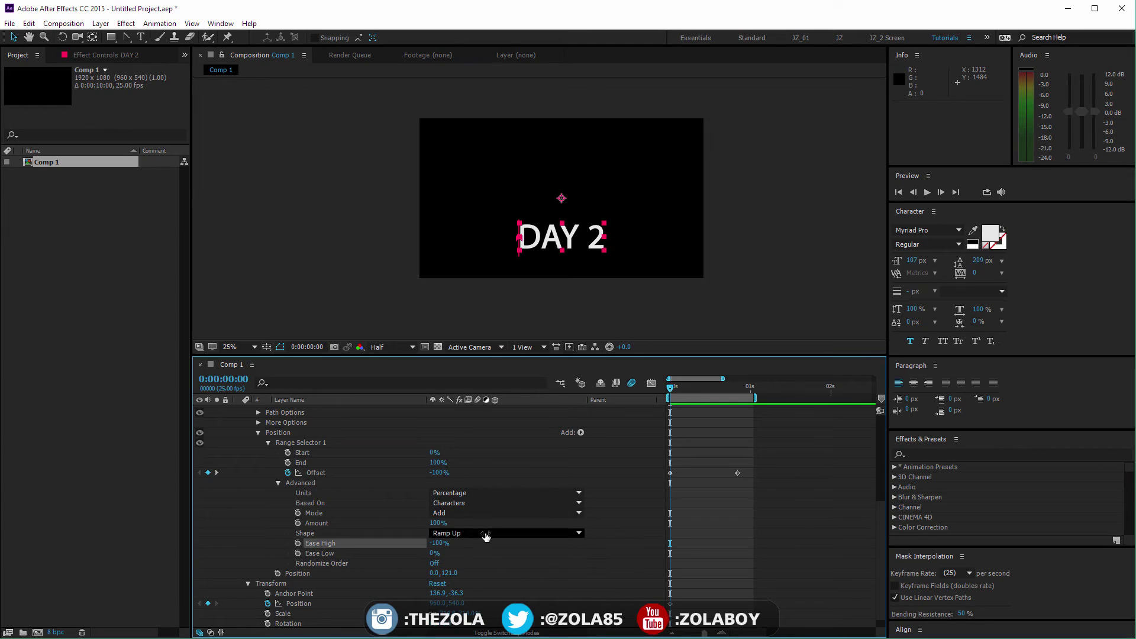
click(451, 503)
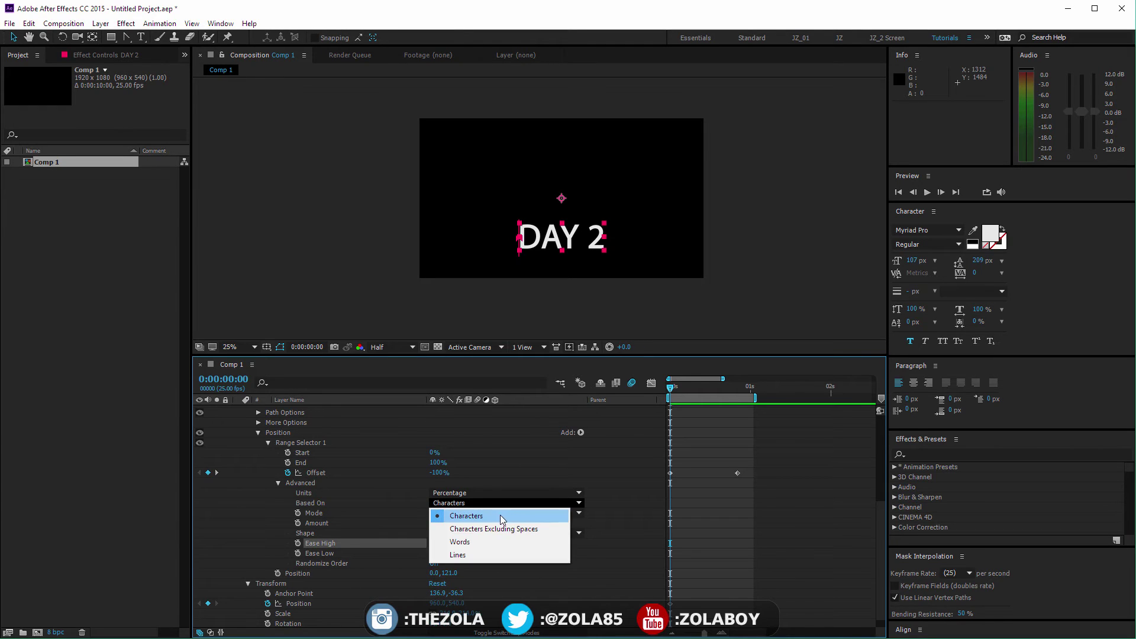
click(645, 522)
Extend the DAY 2 text so that it reads "DAY 2 TEXT ANIMATE".
key(ctrl+t)
click(625, 270)
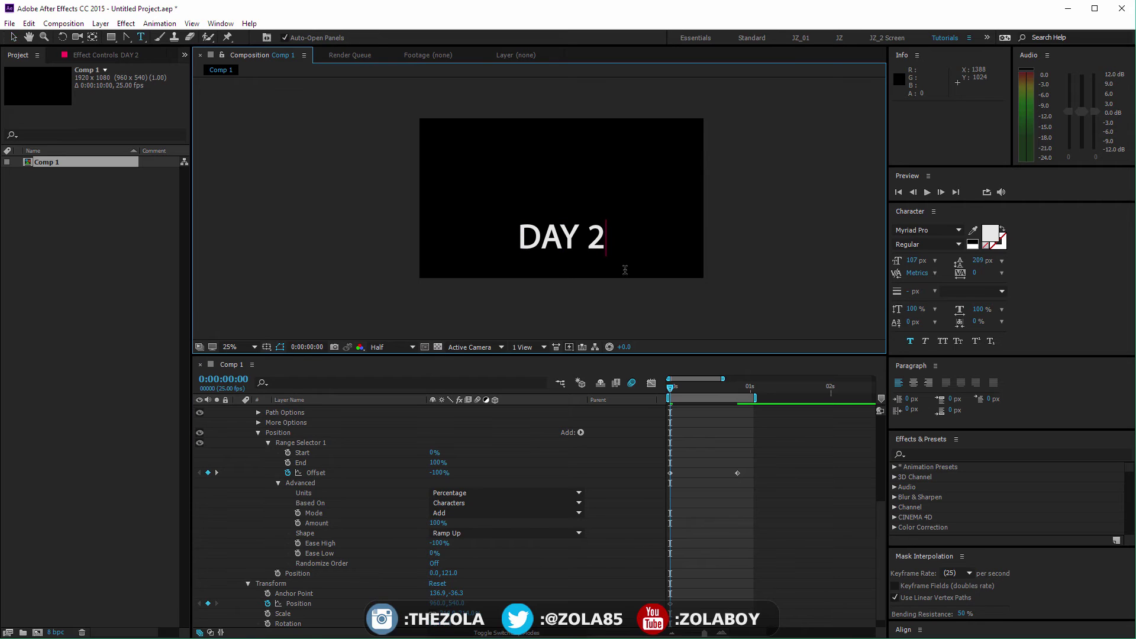
text(TEXT A)
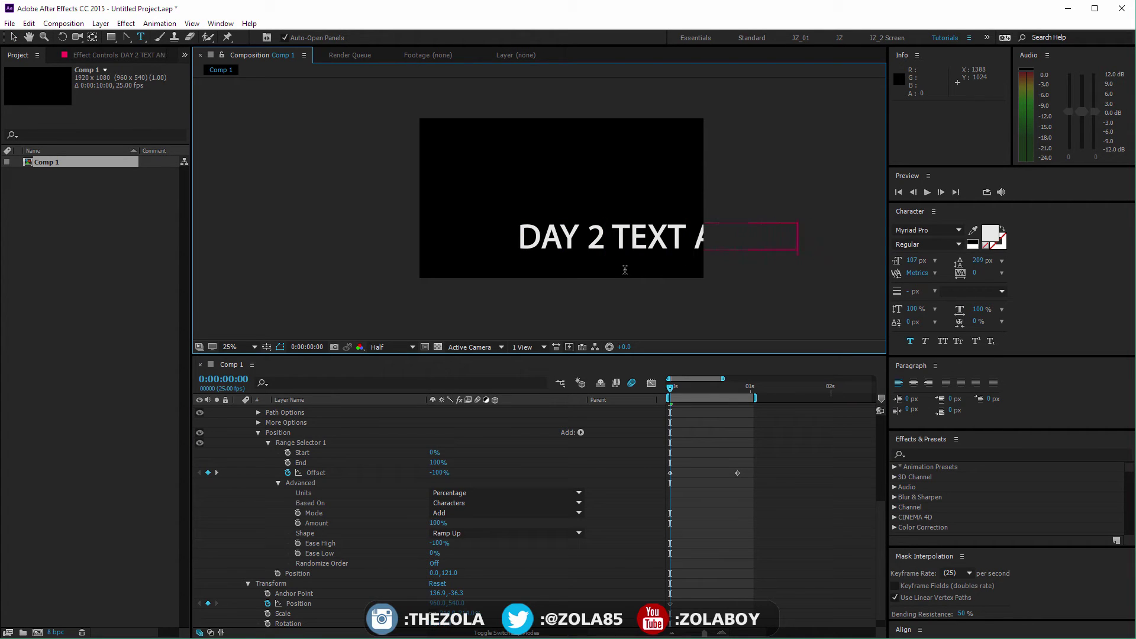
click(11, 39)
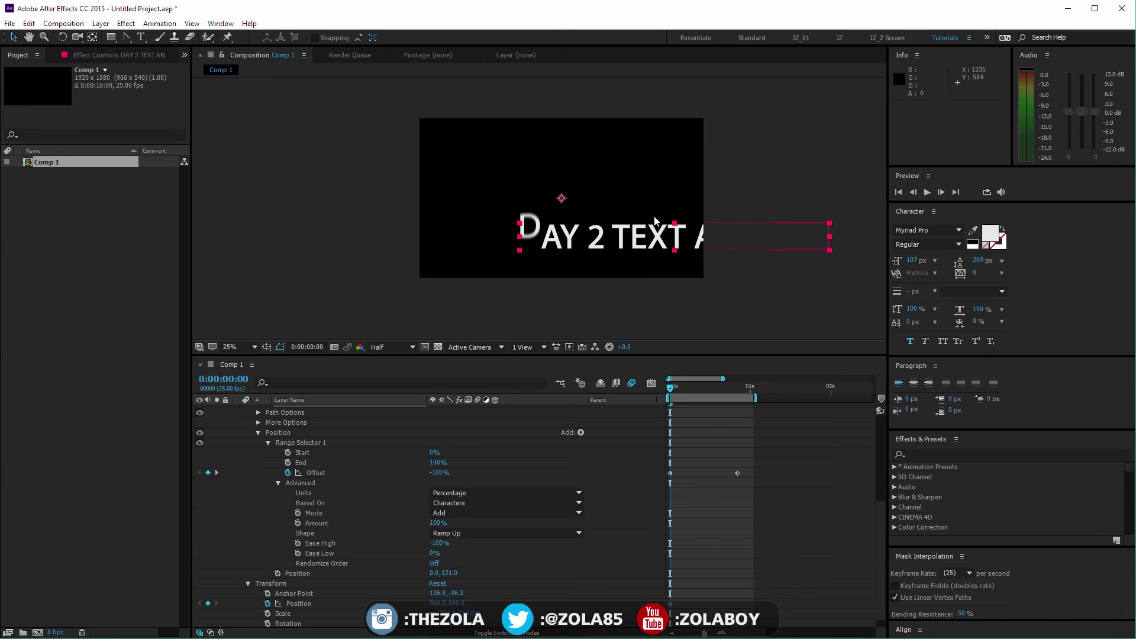
Move the longer text further into the frame and center the layer's anchor point on it.
drag(655, 234, 559, 184)
key(s)
key(ctrl+alt+Home)
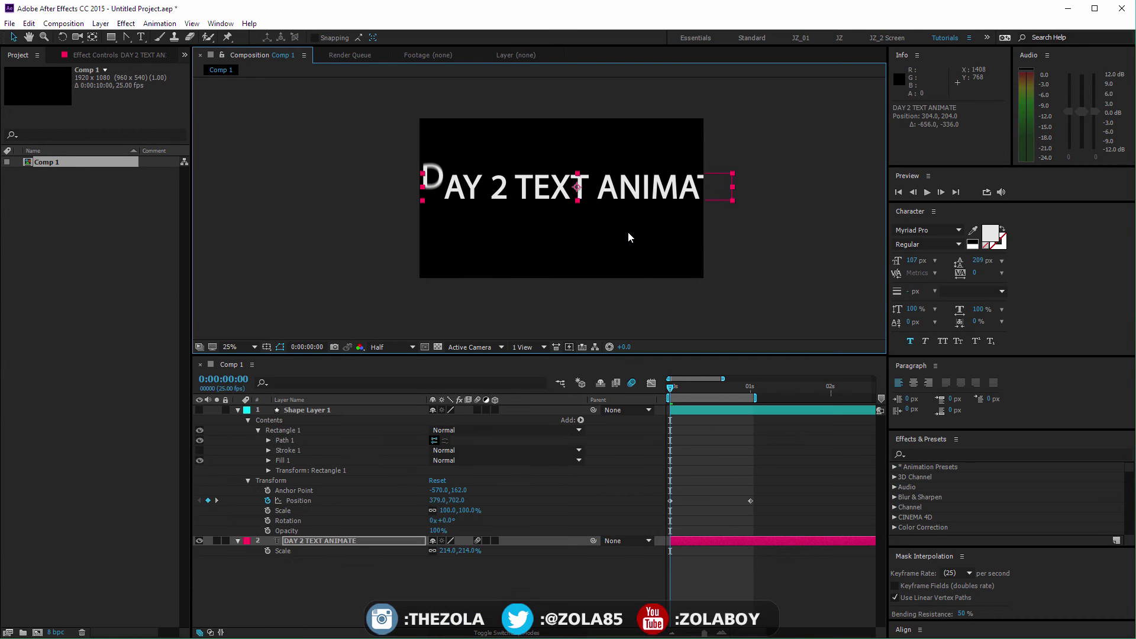
Scale the DAY 2 TEXT ANIMATE layer to 159% and preview its animation.
key(s)
drag(469, 550, 443, 556)
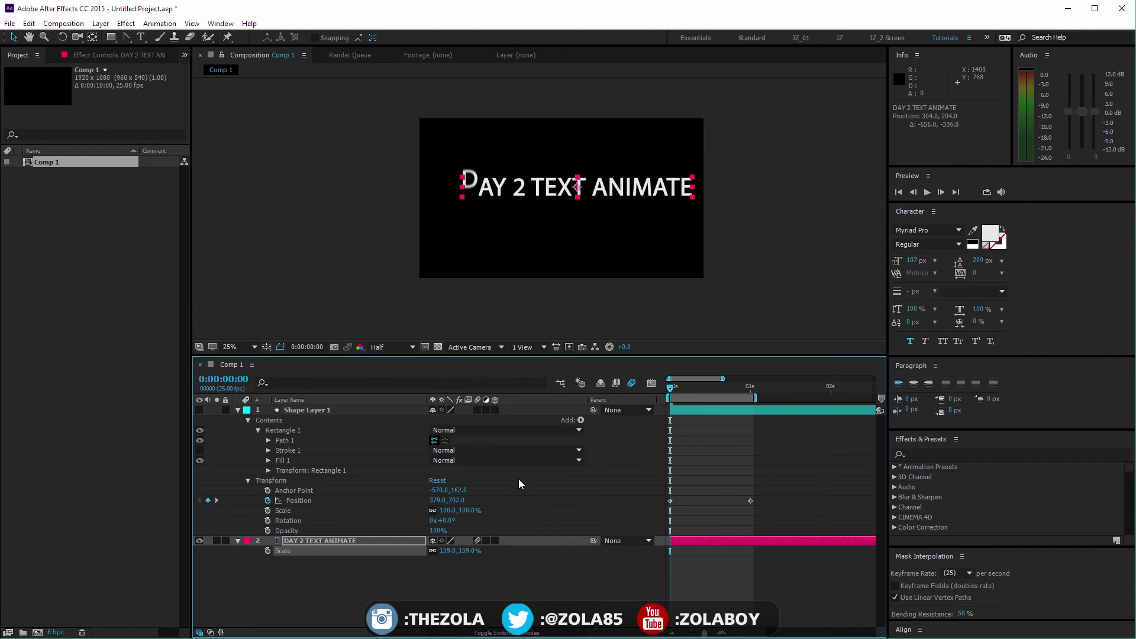
key(space)
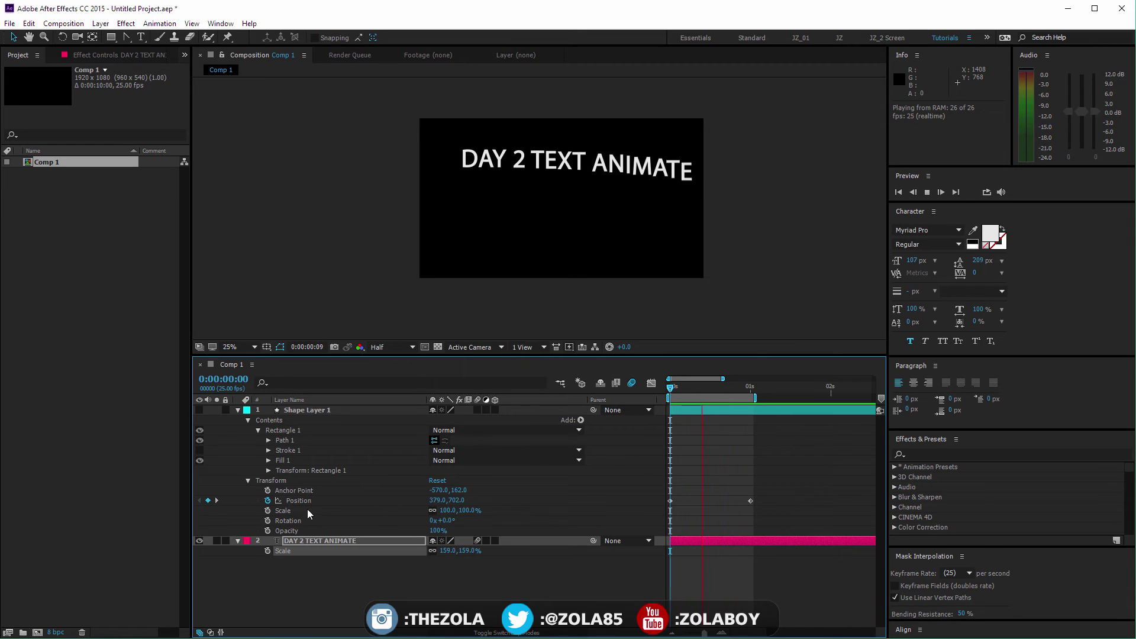
Expand the text layer's Path Options, More Options and Position animator to examine their properties during the looping preview.
click(238, 540)
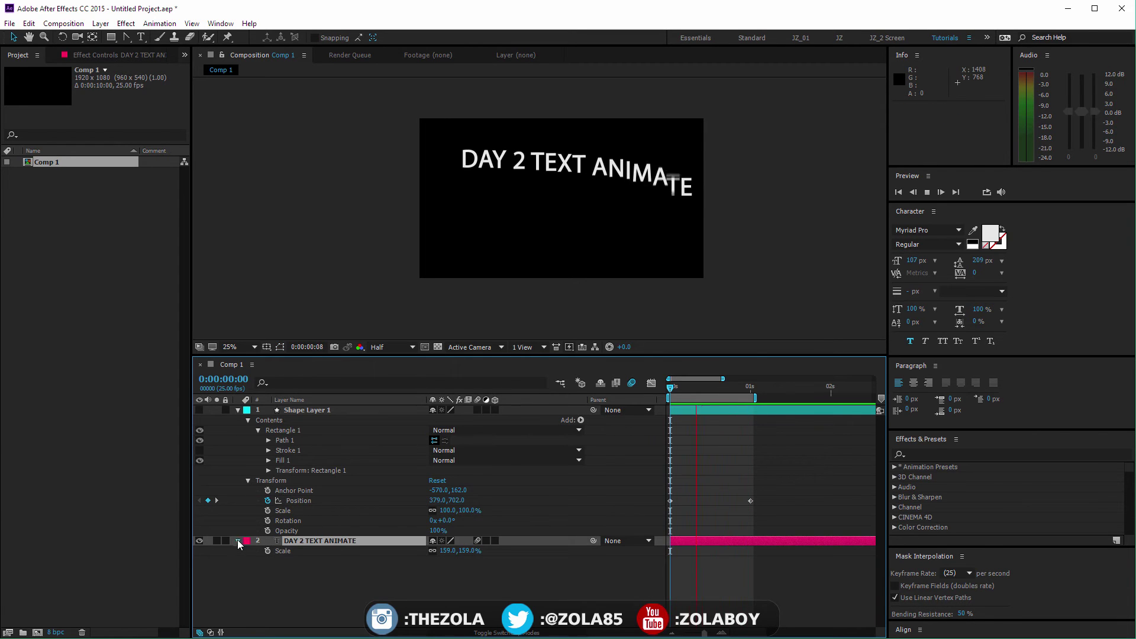
click(238, 541)
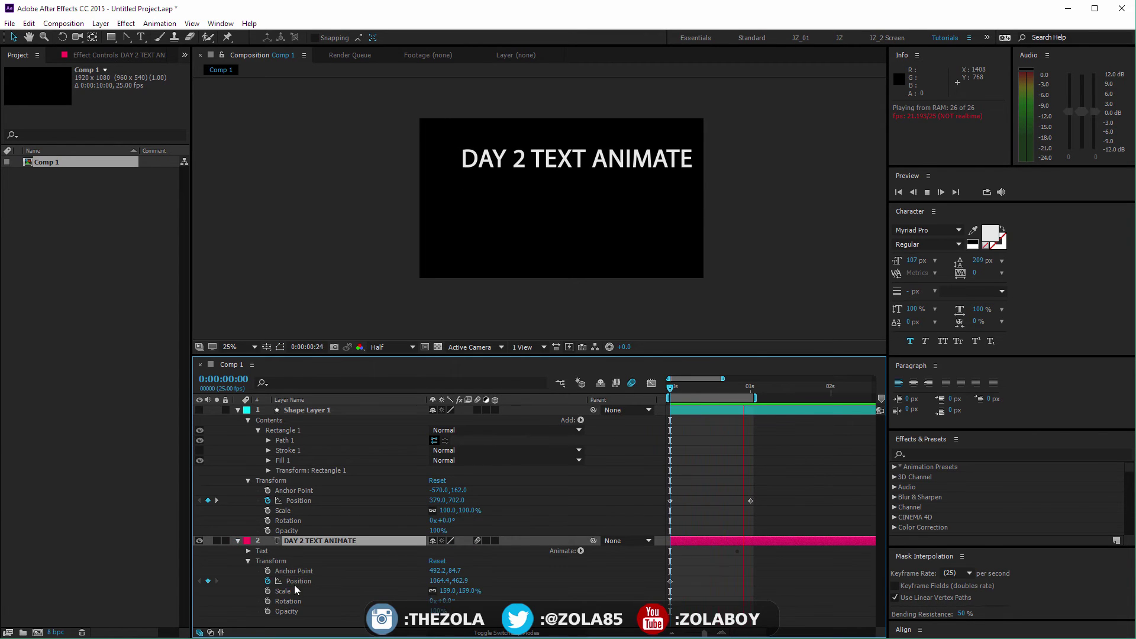
click(248, 551)
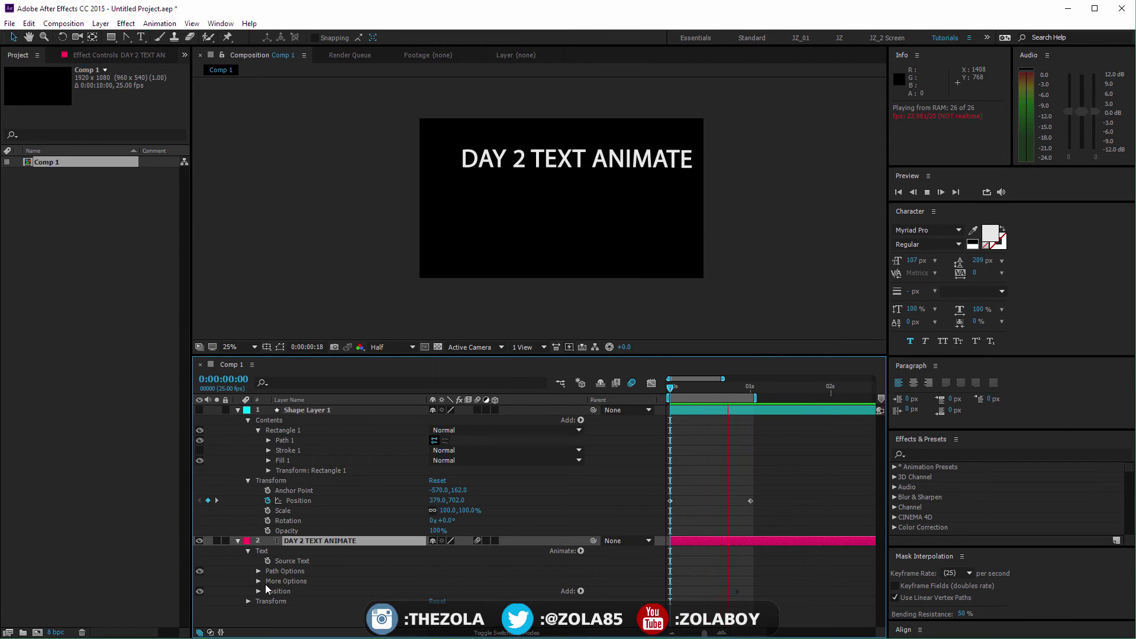
click(259, 581)
click(258, 572)
scroll(286, 599, down, 1)
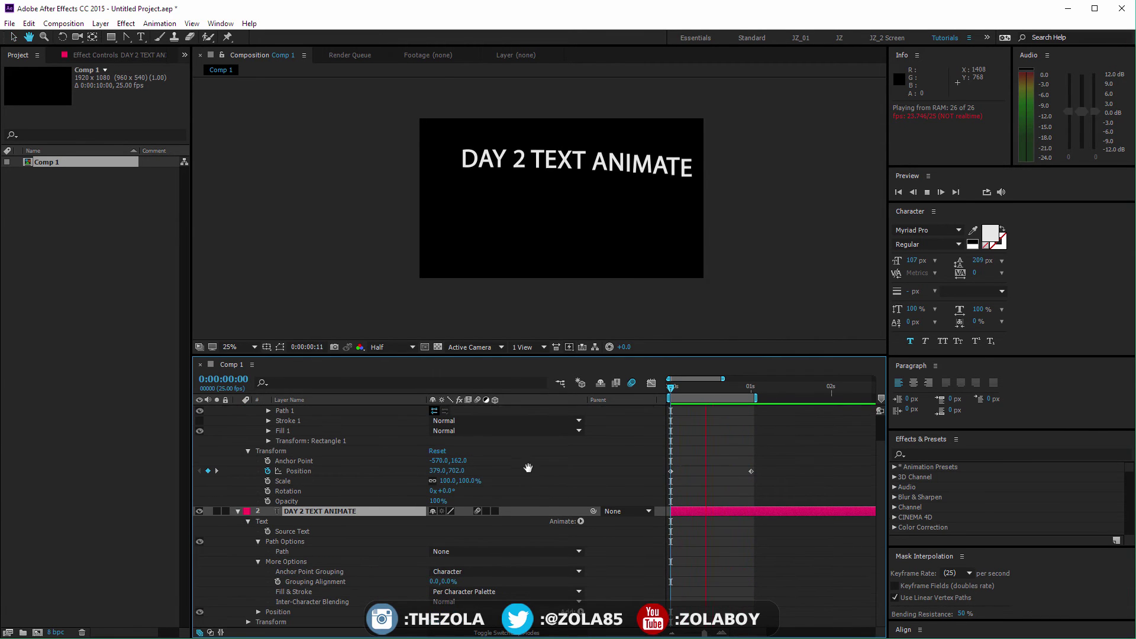
click(258, 612)
scroll(261, 580, down, 1)
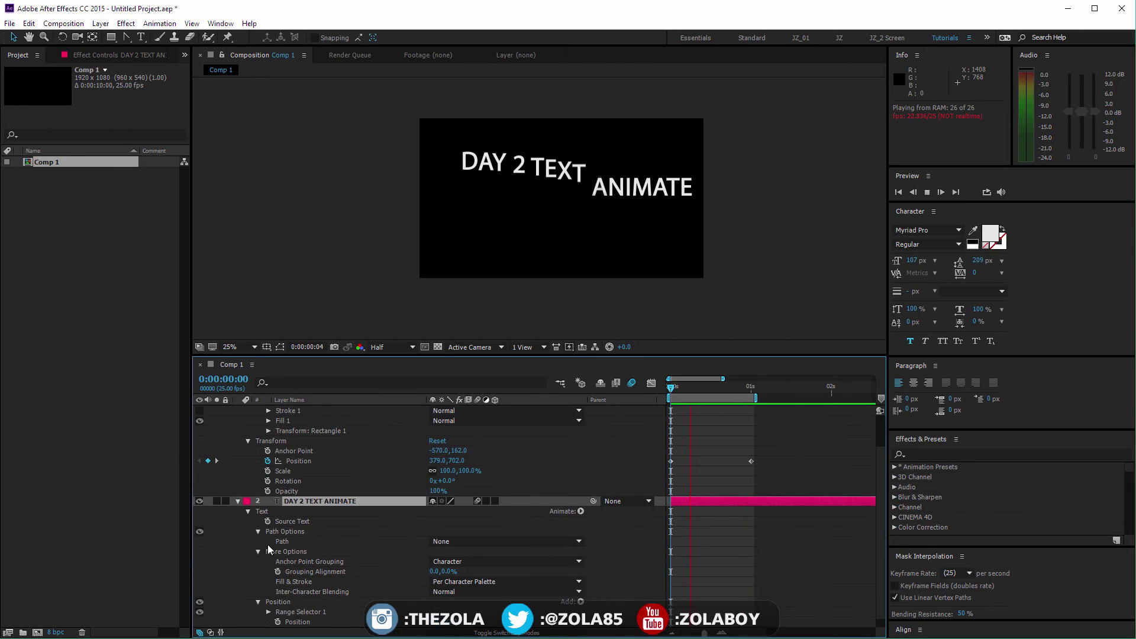
scroll(318, 561, down, 1)
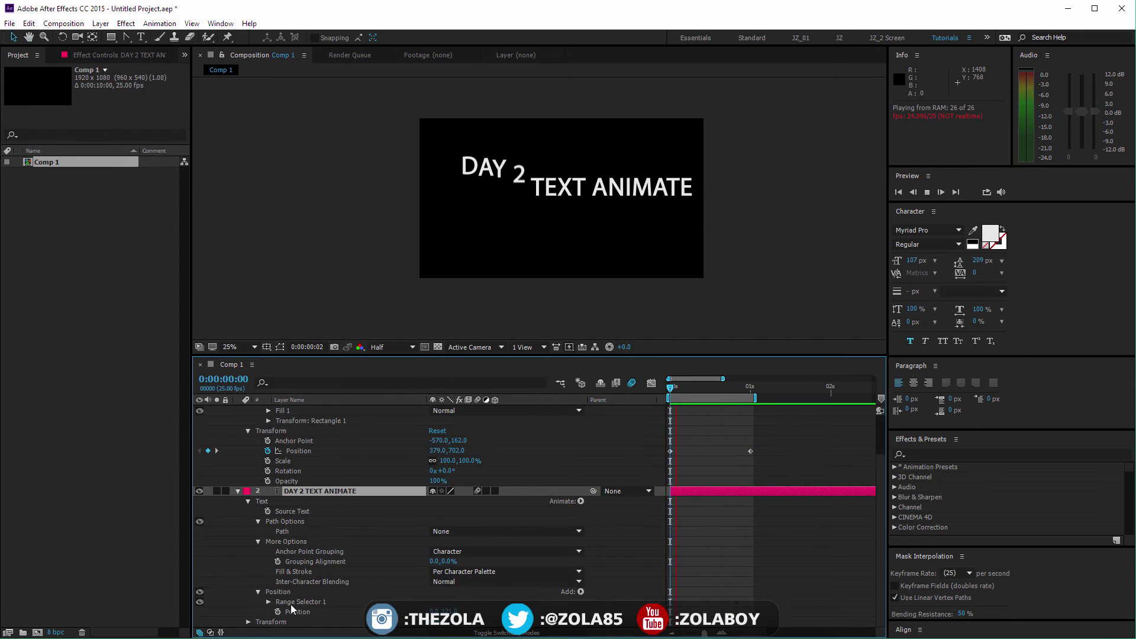
Expand Range Selector 1 under the Position animator to examine its Advanced settings.
scroll(258, 517, up, 5)
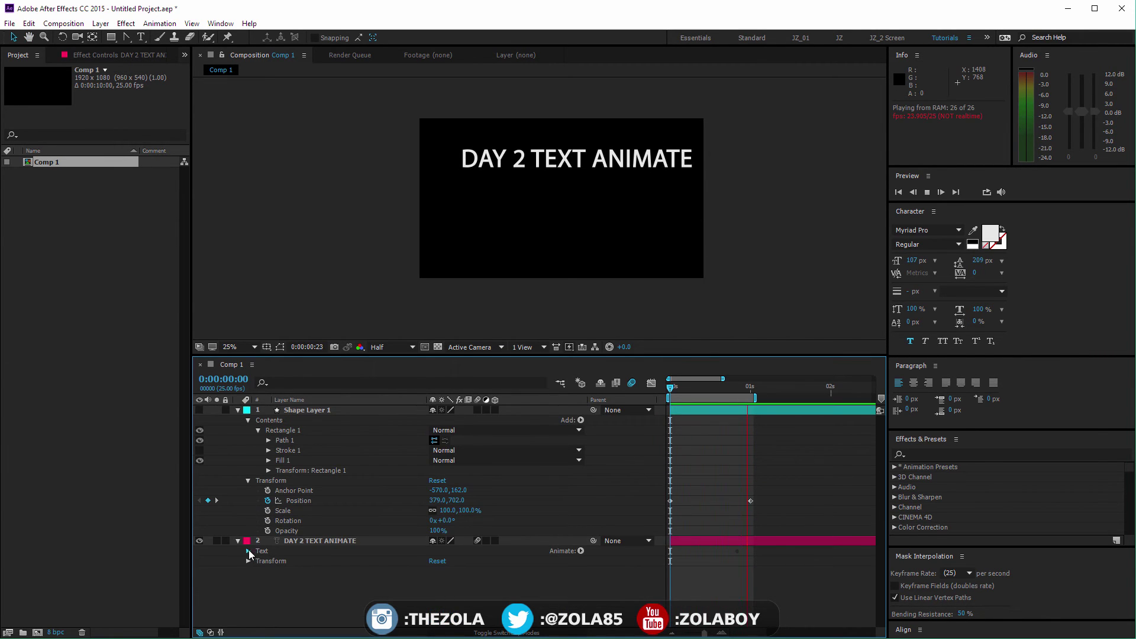
scroll(299, 590, down, 4)
scroll(299, 590, down, 1)
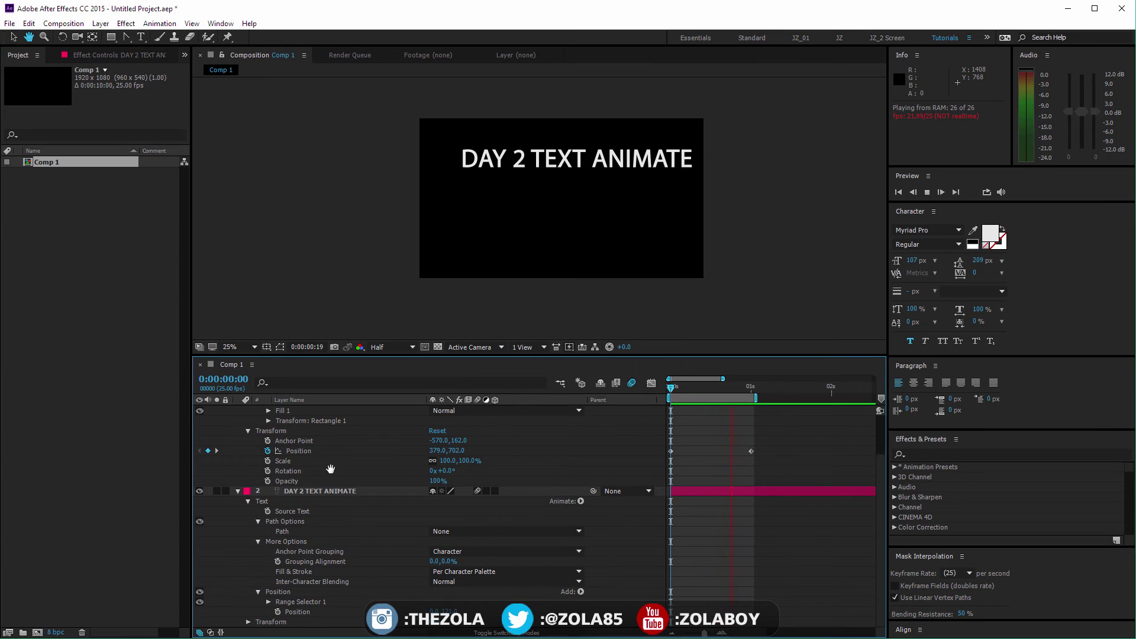
click(268, 602)
scroll(290, 602, down, 4)
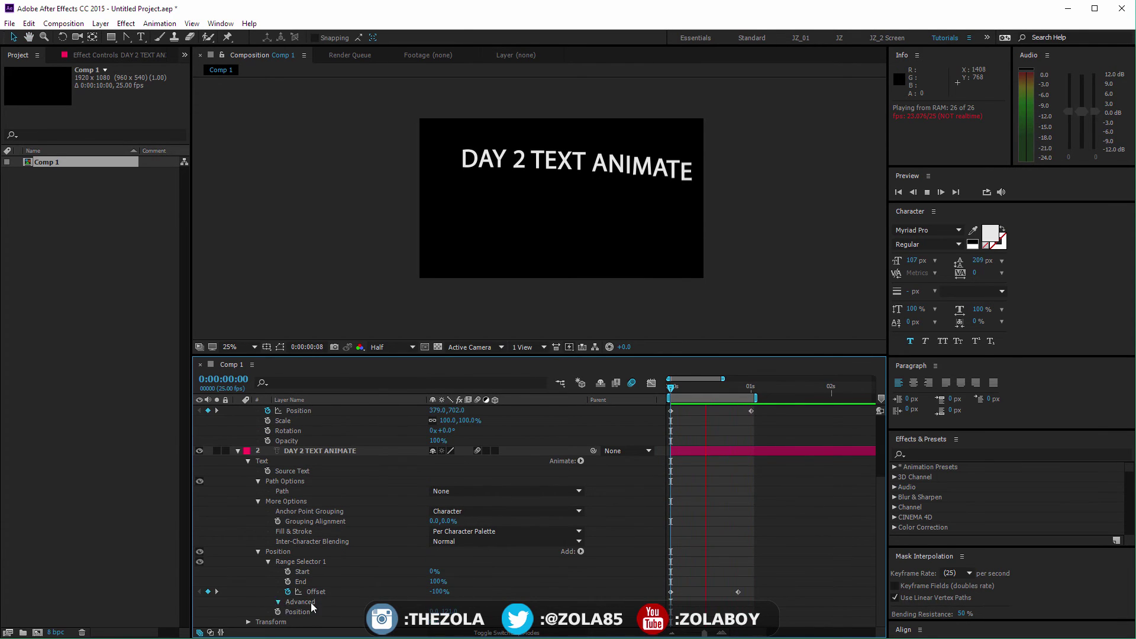
scroll(311, 602, down, 8)
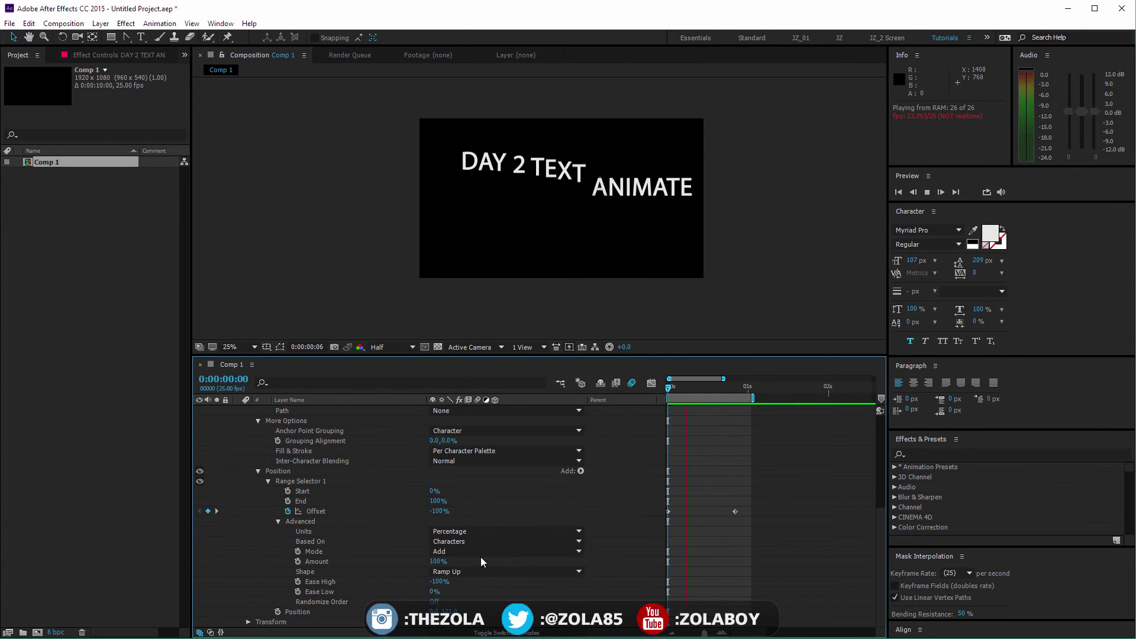
Try the range selector's Based On option with Words, Characters and Characters Excluding Spaces during the looping preview.
click(482, 542)
click(490, 573)
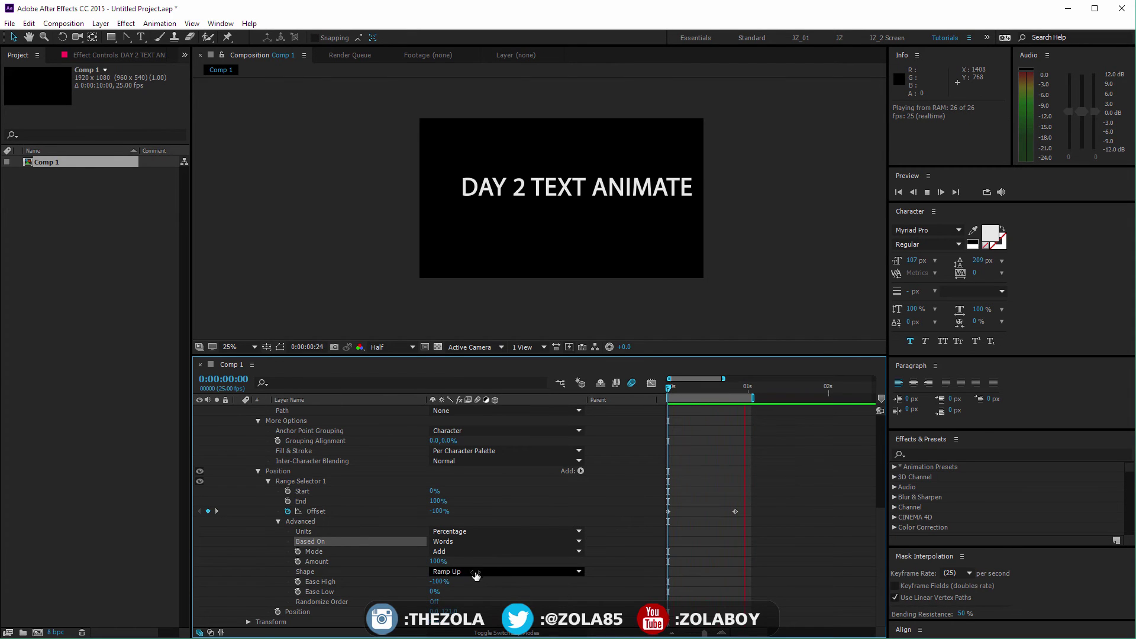
click(471, 553)
click(474, 543)
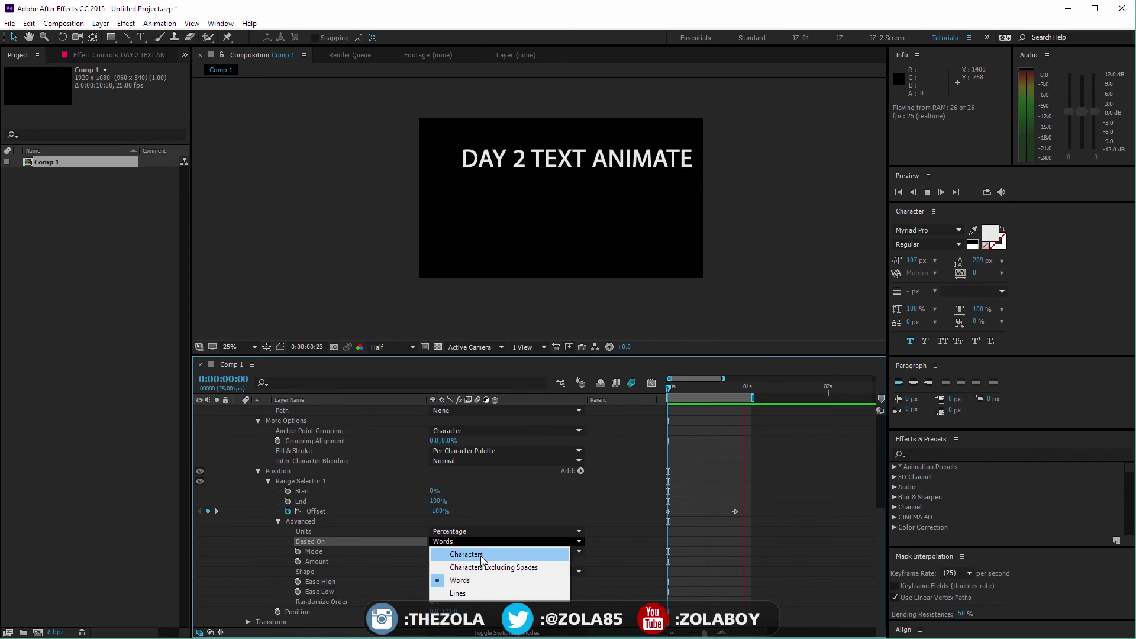
click(482, 555)
click(484, 542)
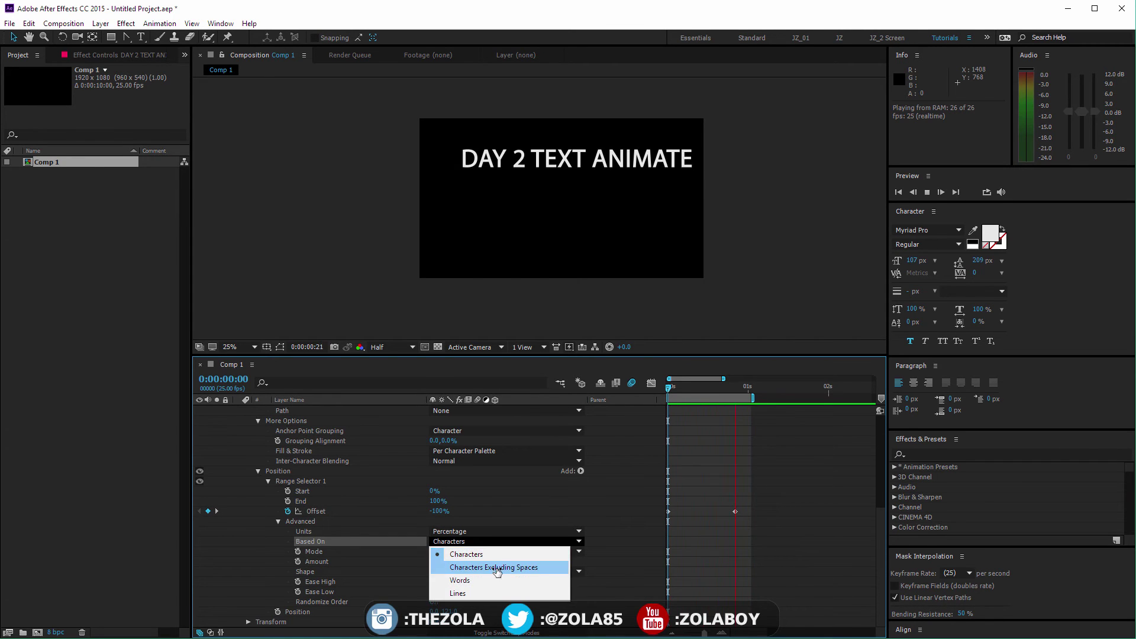
click(497, 568)
Set the range selector's Based On option to Lines while the preview loops.
click(488, 542)
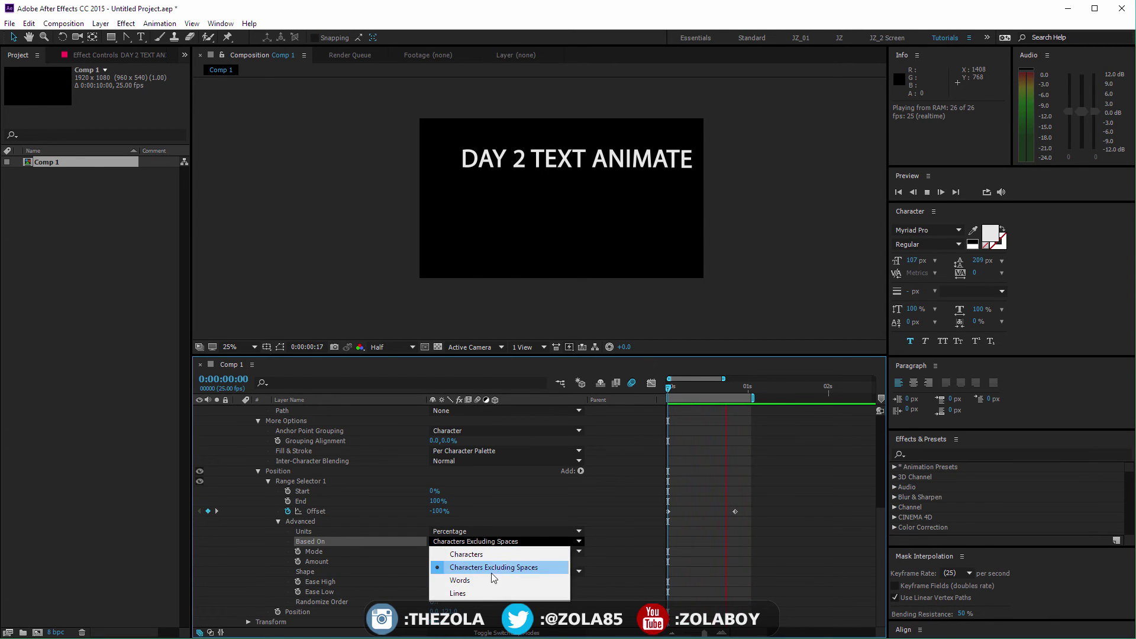
click(500, 592)
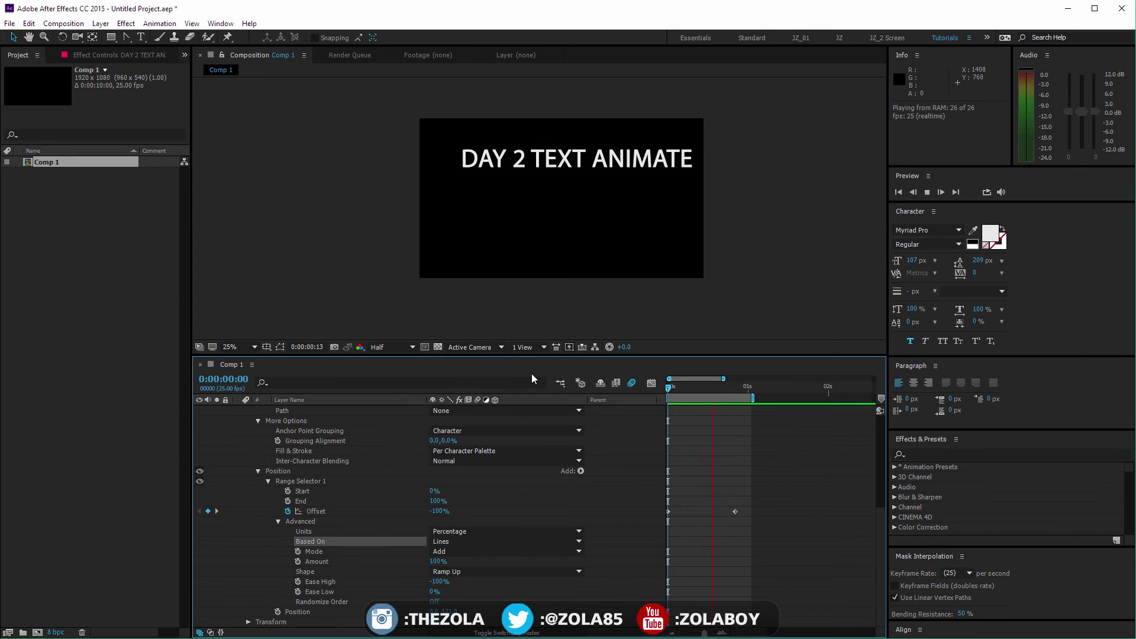
click(503, 542)
click(500, 541)
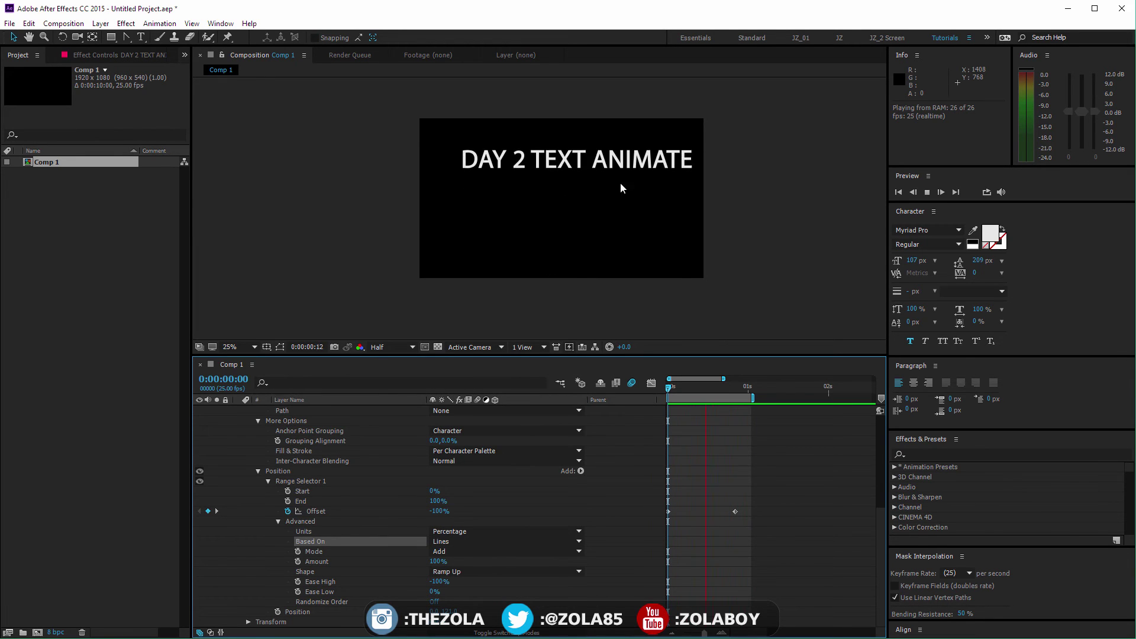
Paste DAY 2 TEXT ANIMATE twice more on new lines below the existing text to make three lines.
click(548, 195)
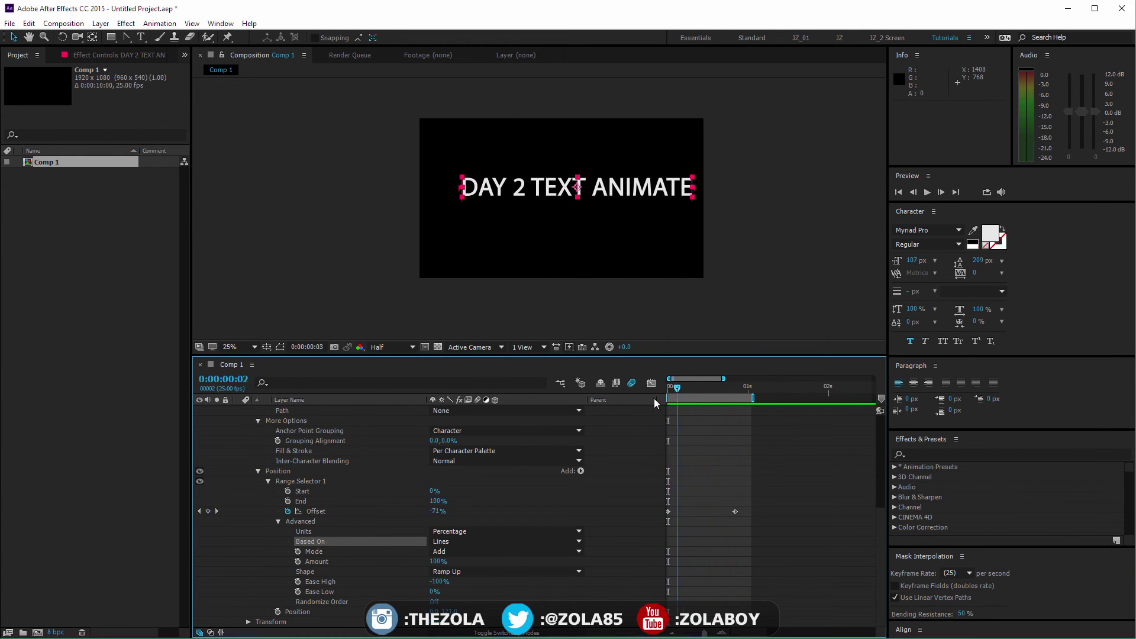
double_click(550, 194)
key(ctrl+c)
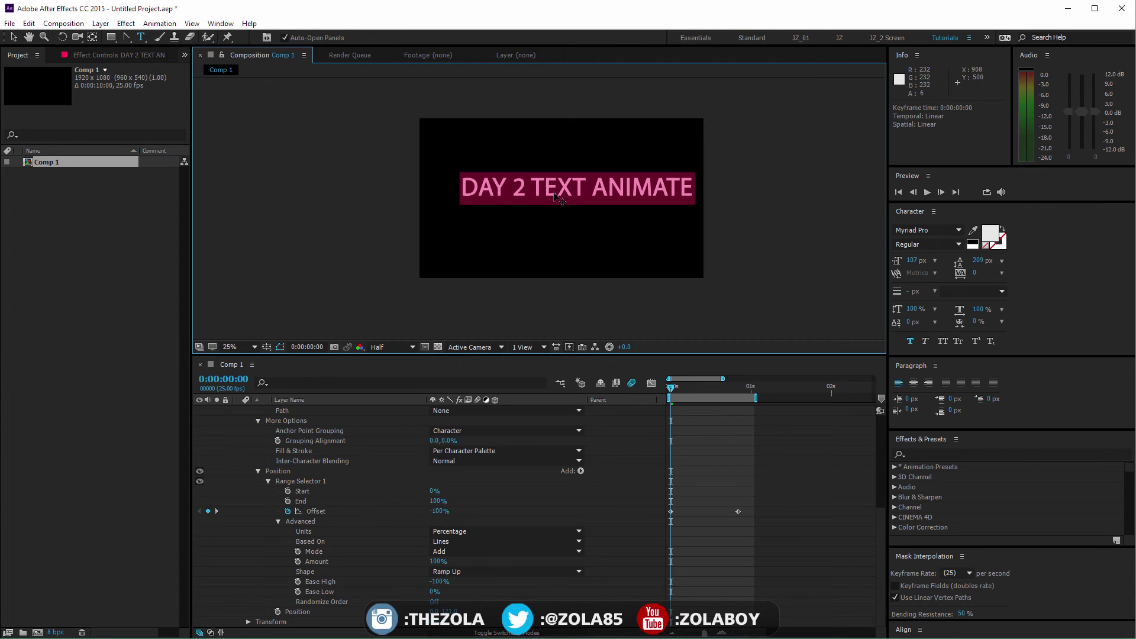
click(691, 195)
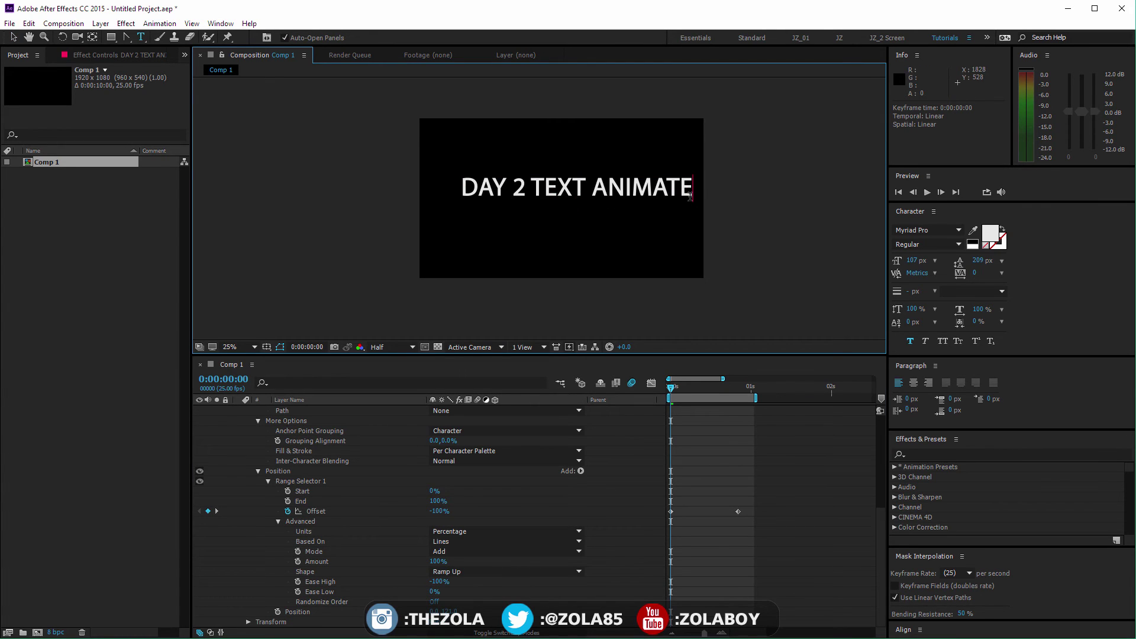
key(Return)
key(ctrl+v)
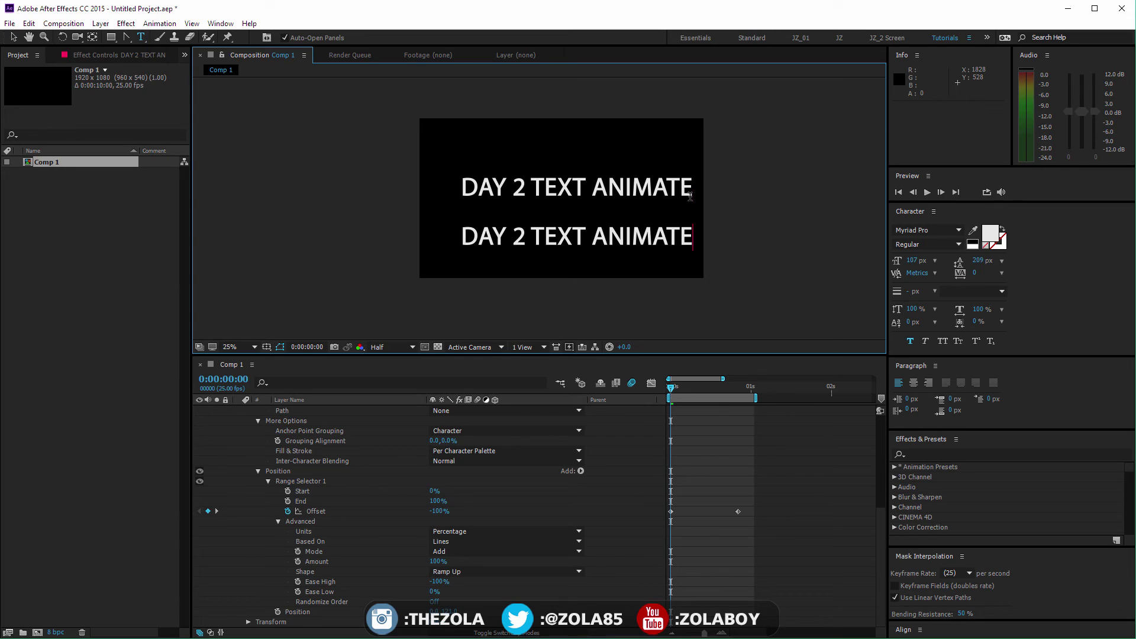
click(13, 38)
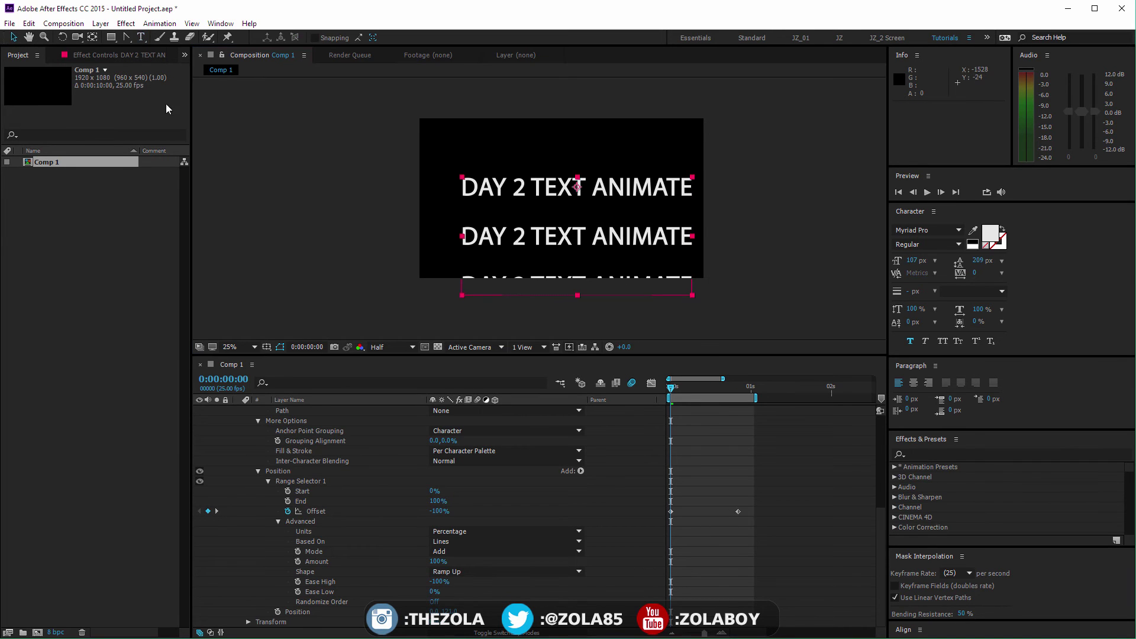
Move the three-line text layer up to fit inside the frame and preview its line-based animation.
drag(547, 229, 531, 191)
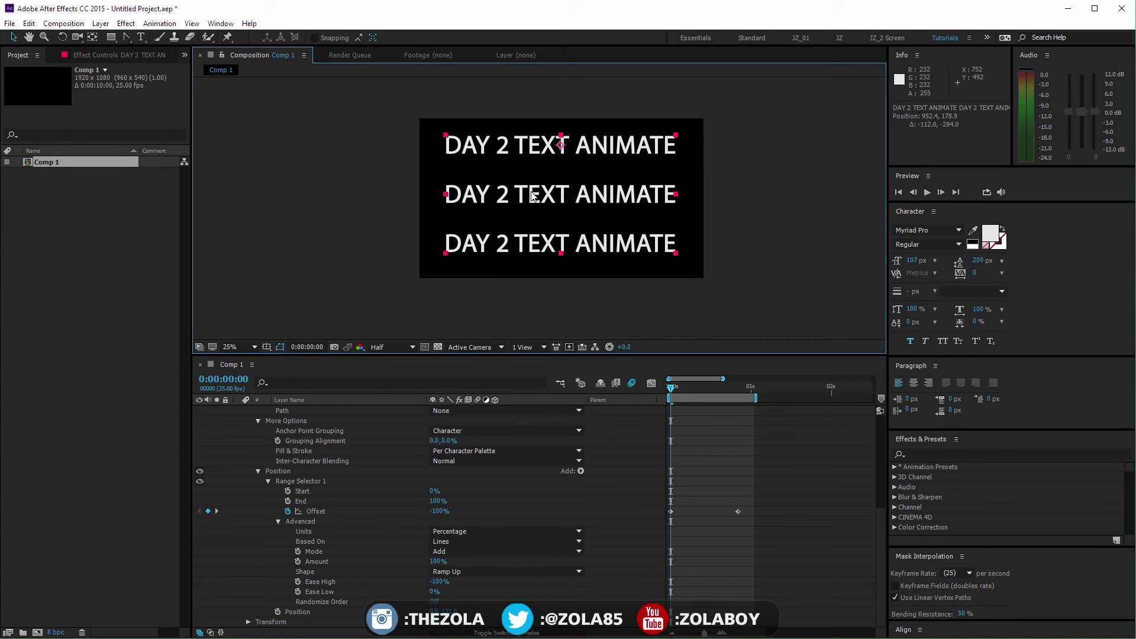
key(space)
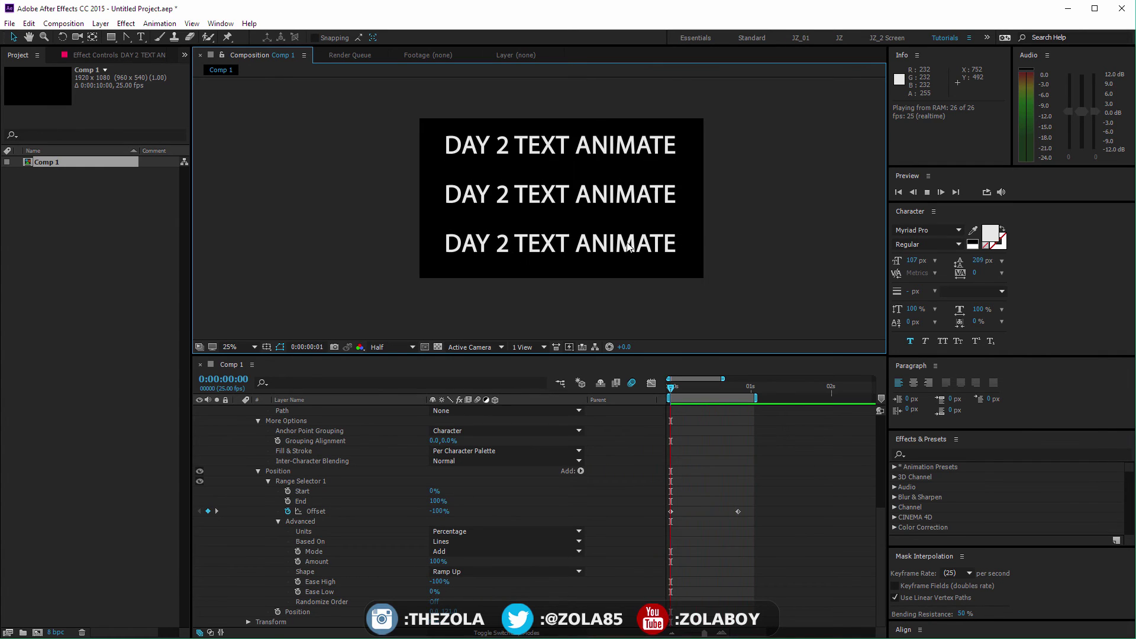
key(space)
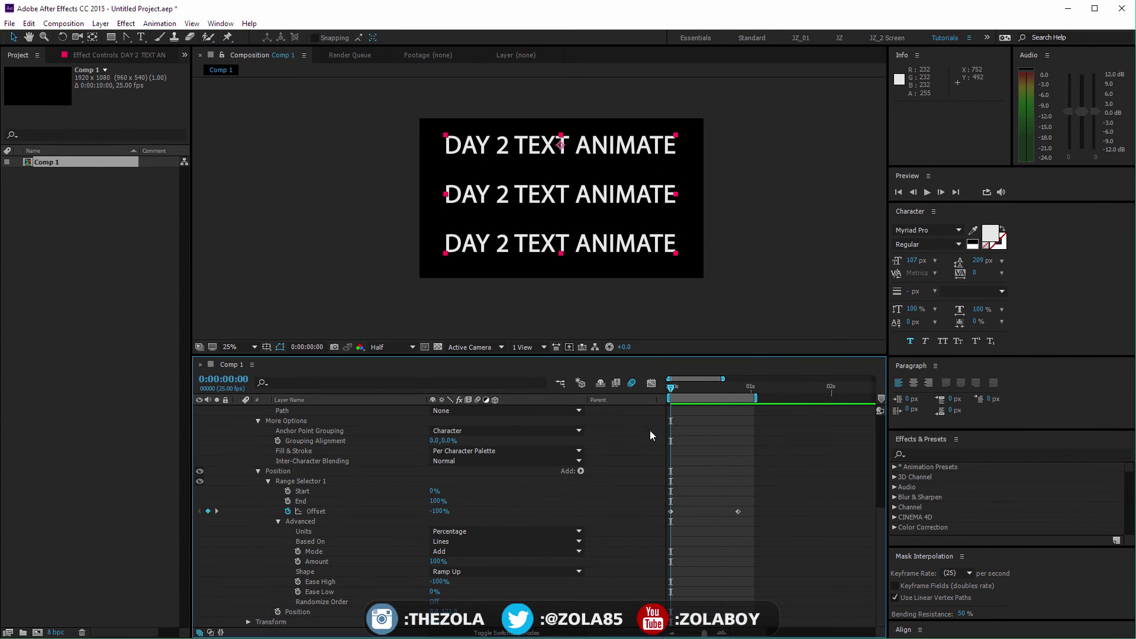
Undo the layer move and the added text lines, and replay the single-line animation.
key(ctrl+z)
key(ctrl+z)
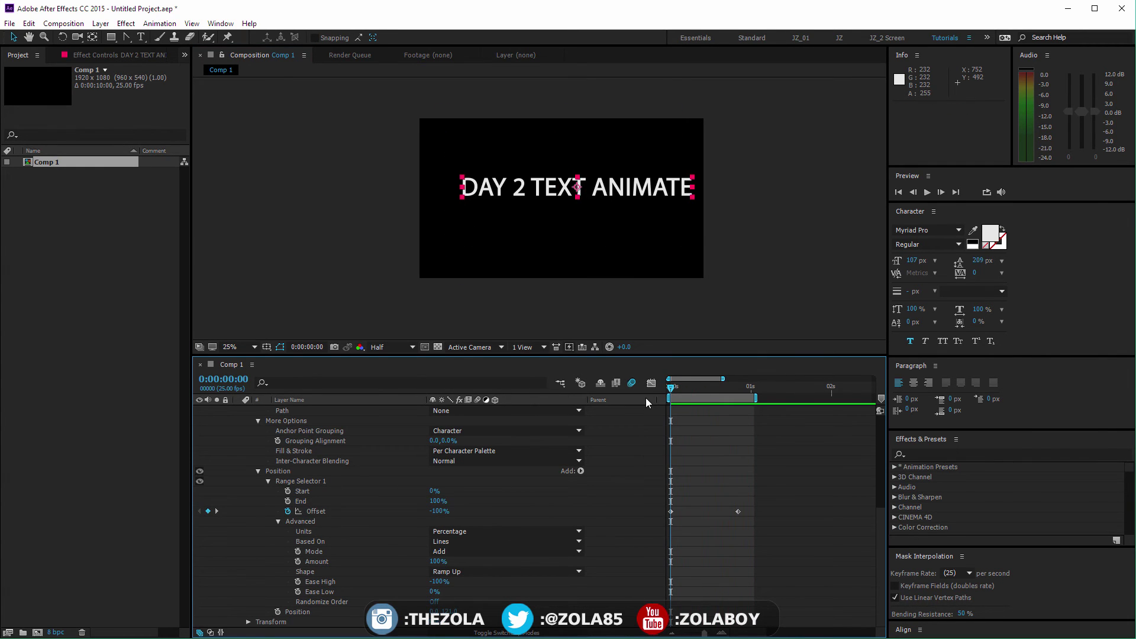
key(space)
drag(685, 388, 592, 382)
key(space)
drag(540, 408, 715, 368)
key(v)
scroll(621, 491, up, 2)
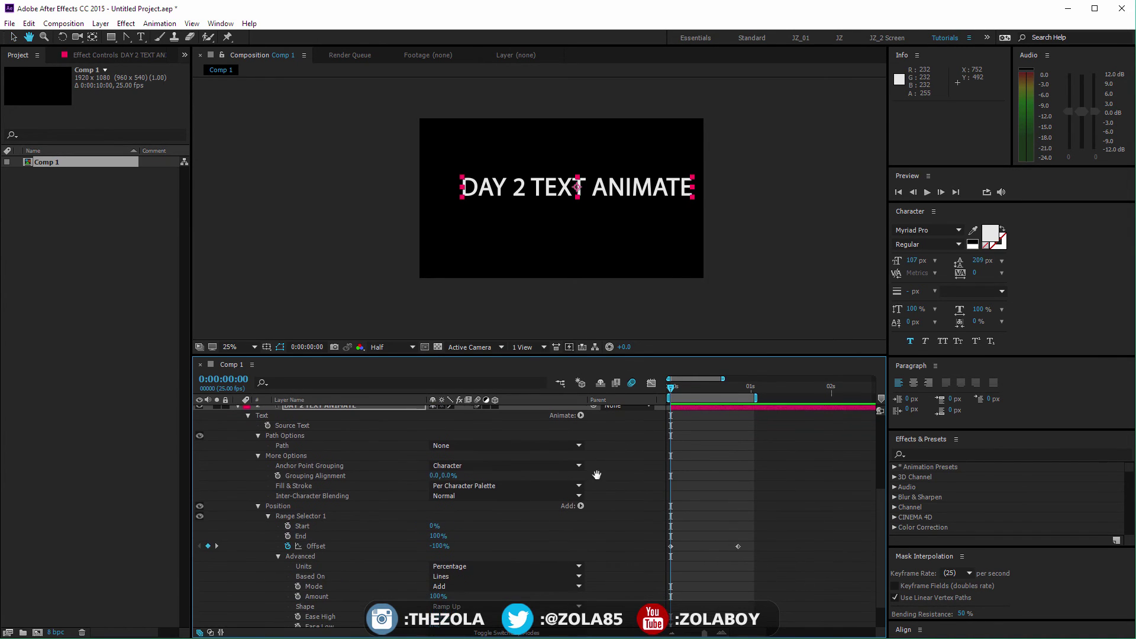
key(space)
scroll(621, 525, down, 1)
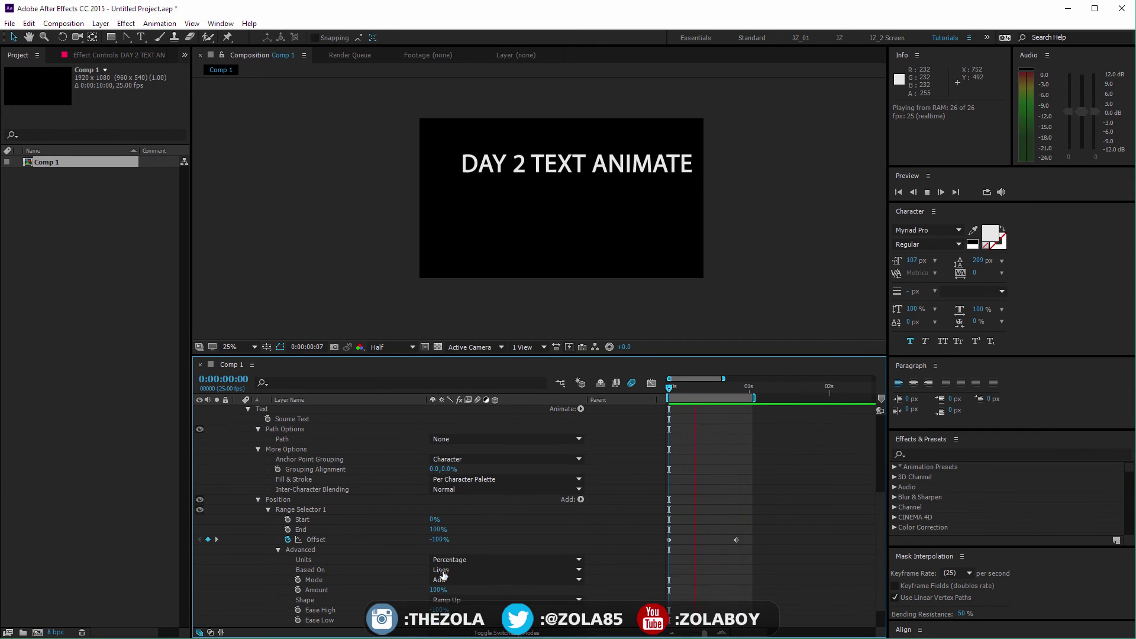
Set Based On to Characters and turn on Randomize Order in the range selector's Advanced settings.
click(474, 570)
click(481, 586)
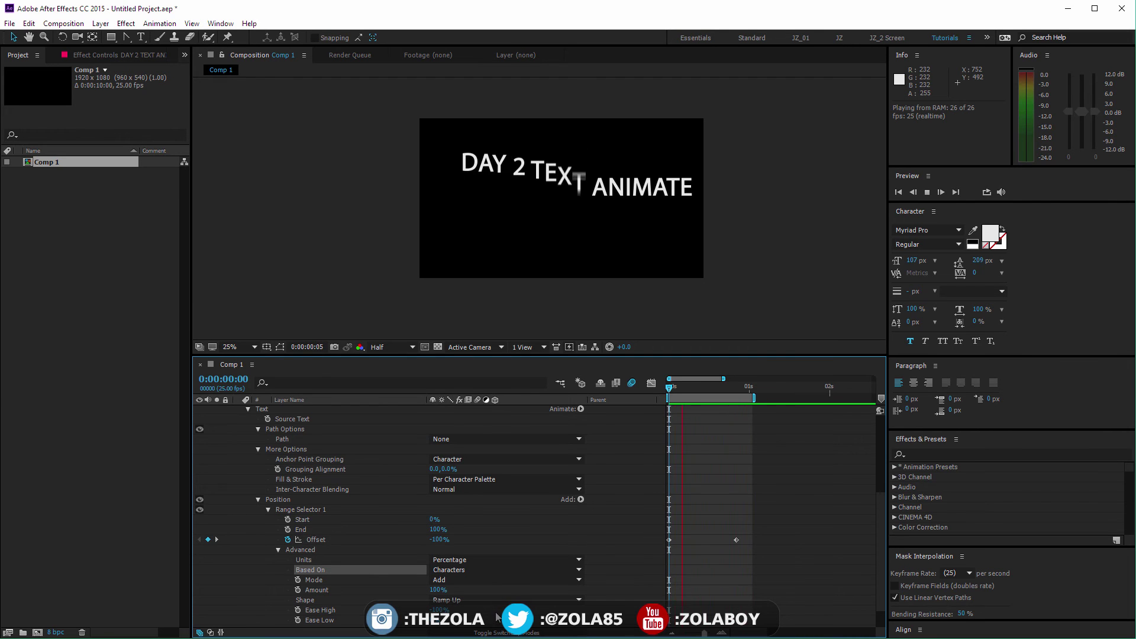
scroll(470, 580, down, 3)
click(434, 601)
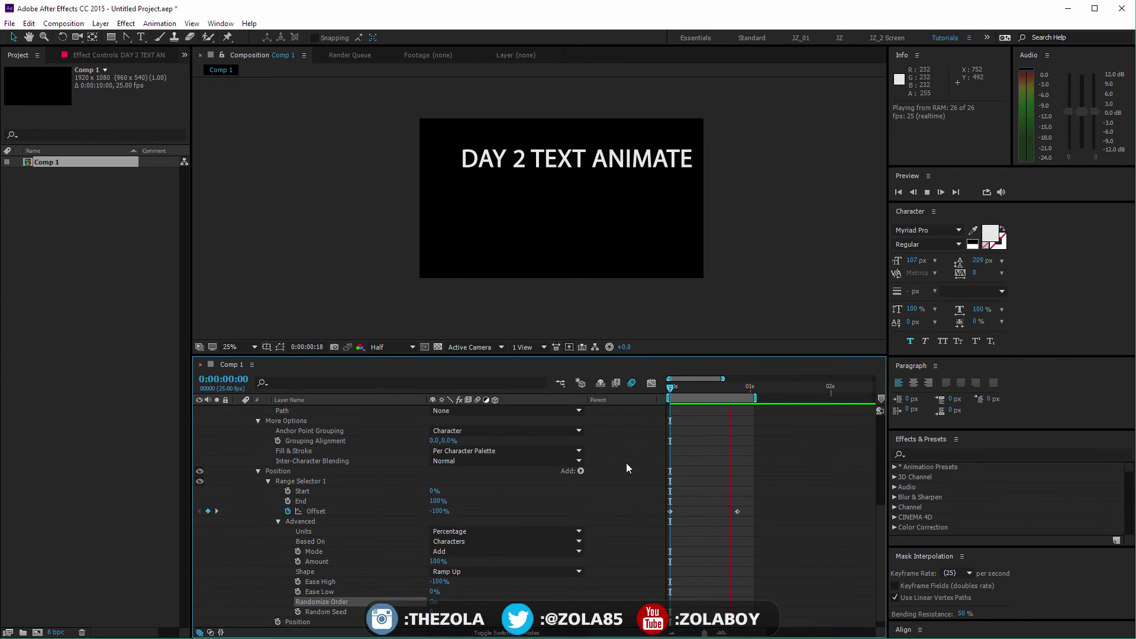
Stop the preview and scrub through the first second to examine the randomized letter animation.
key(space)
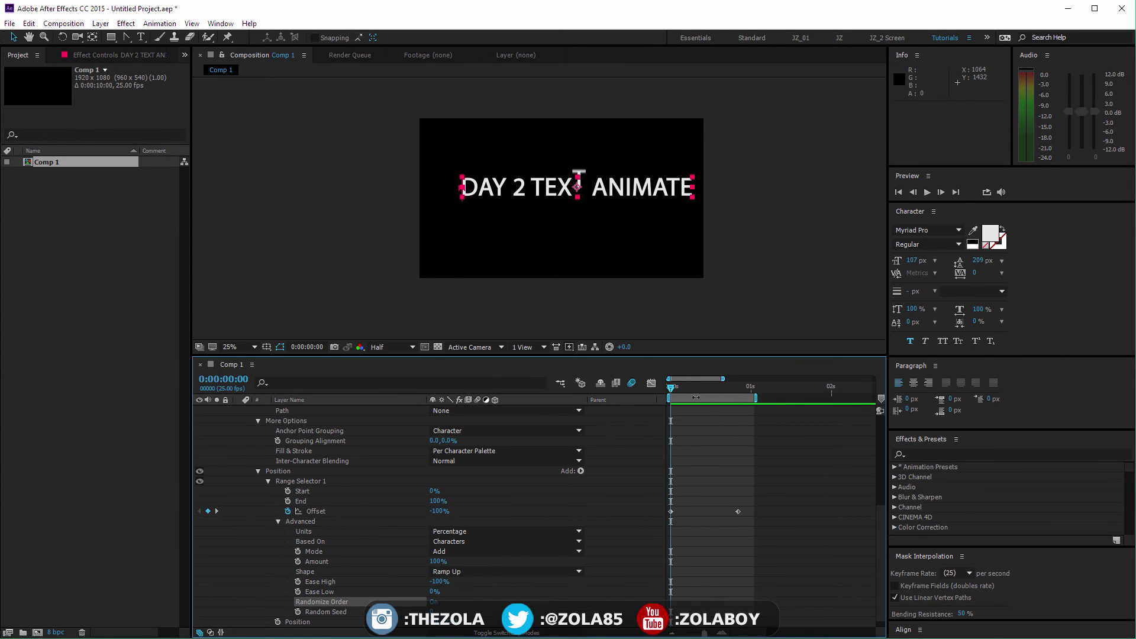
drag(674, 388, 732, 387)
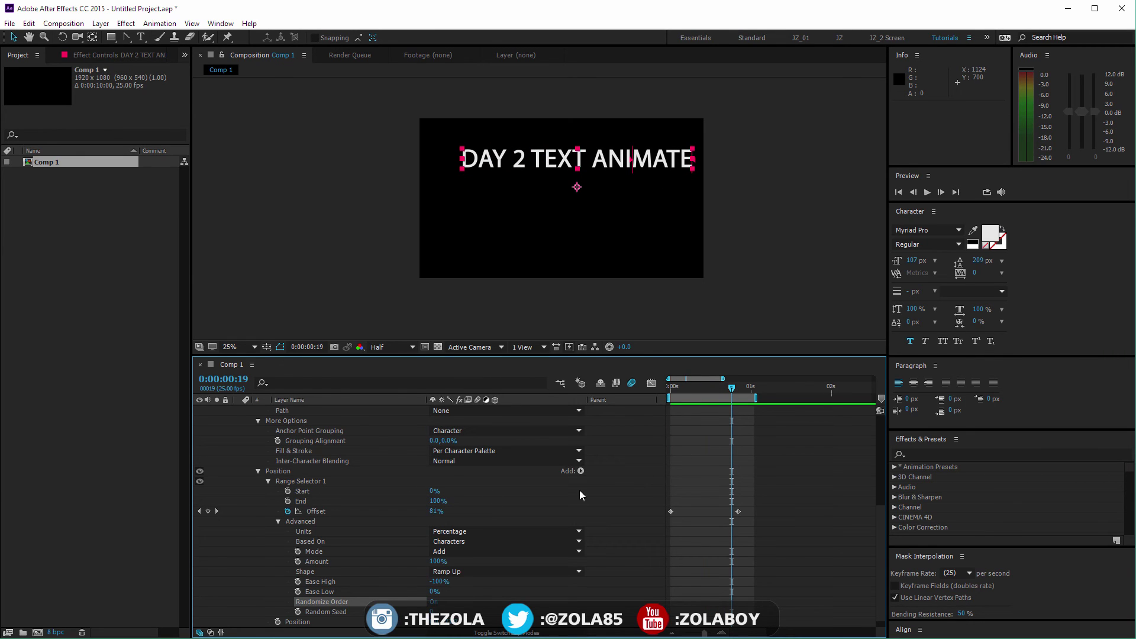
click(670, 387)
mouse_move(672, 388)
mouse_down()
mouse_move(725, 379)
mouse_move(664, 377)
mouse_up()
Collapse the Advanced settings, set the Position animator's horizontal offset to -147, and preview the letters' diagonal movement.
key(space)
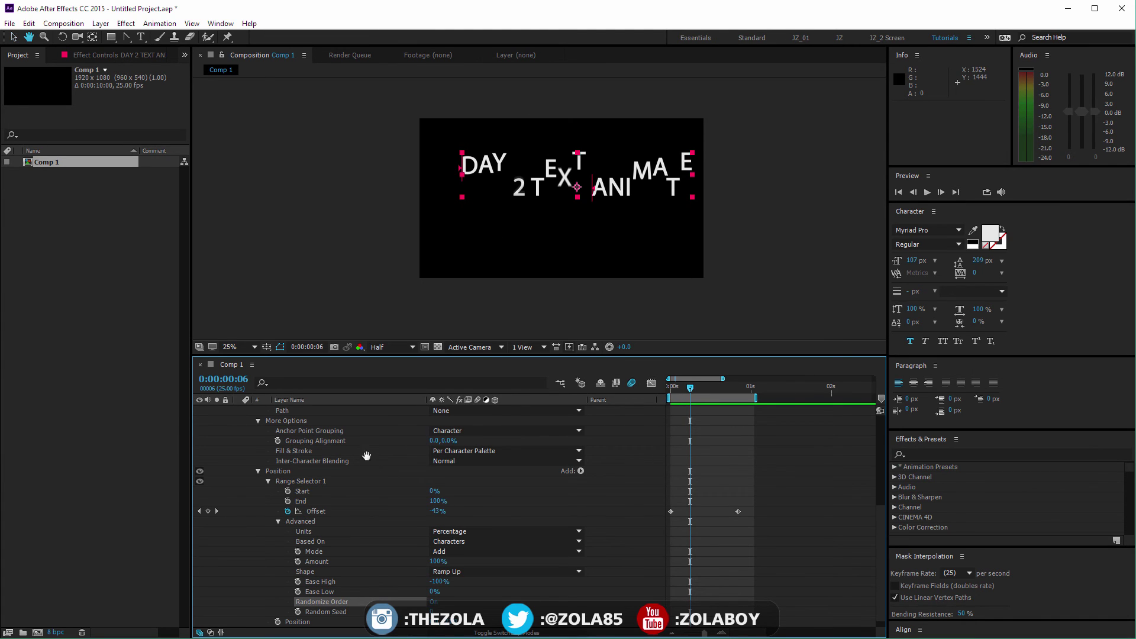
drag(401, 477, 288, 475)
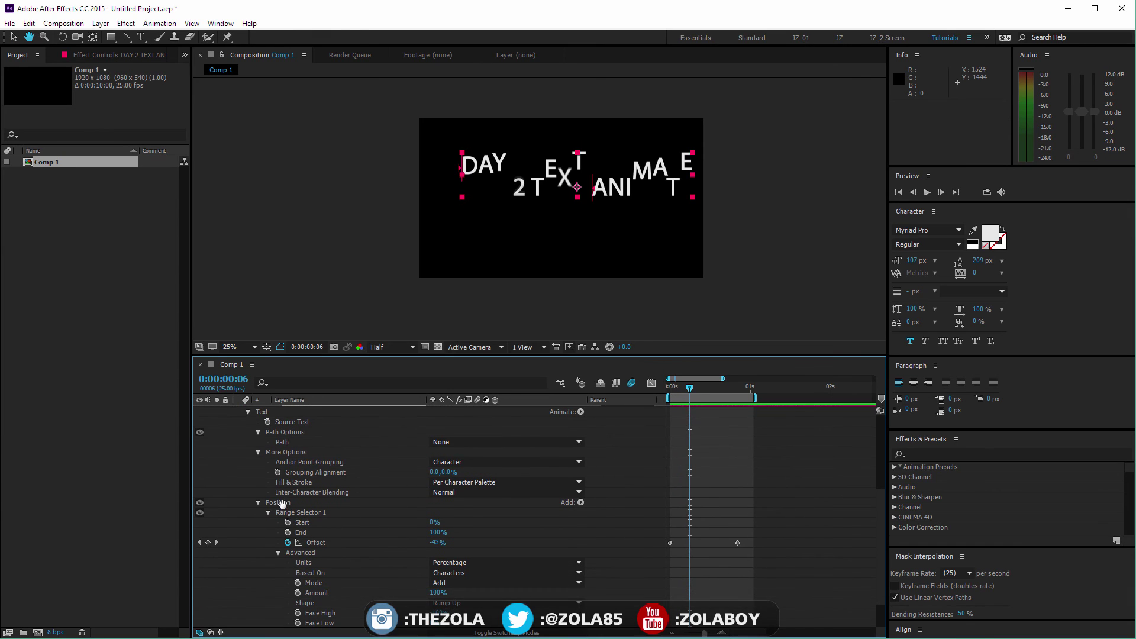
click(282, 503)
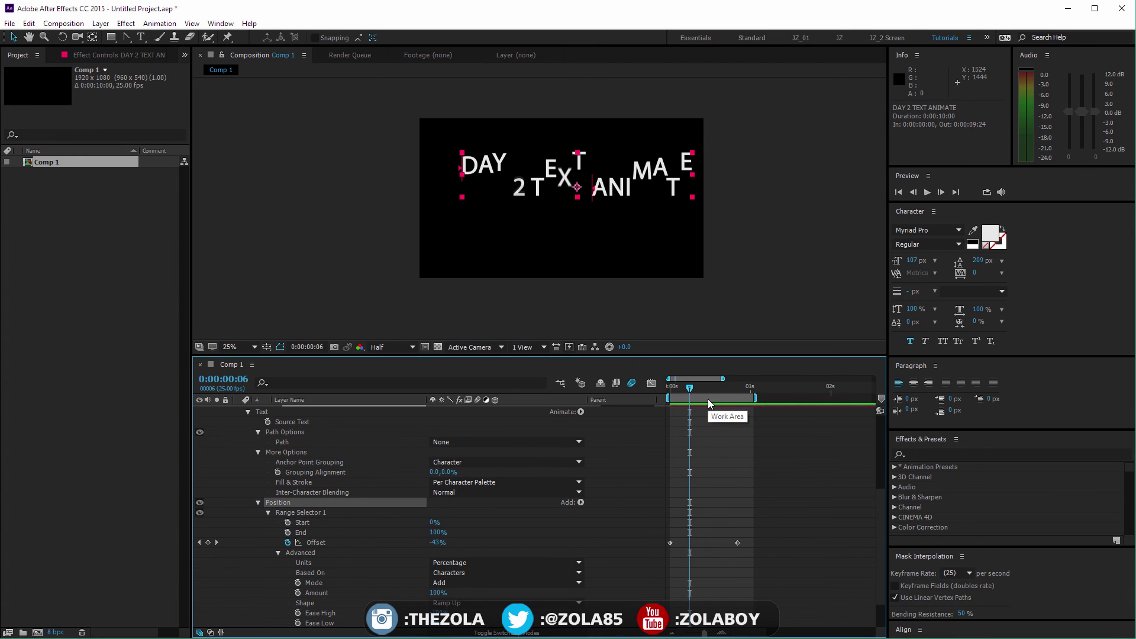
click(278, 552)
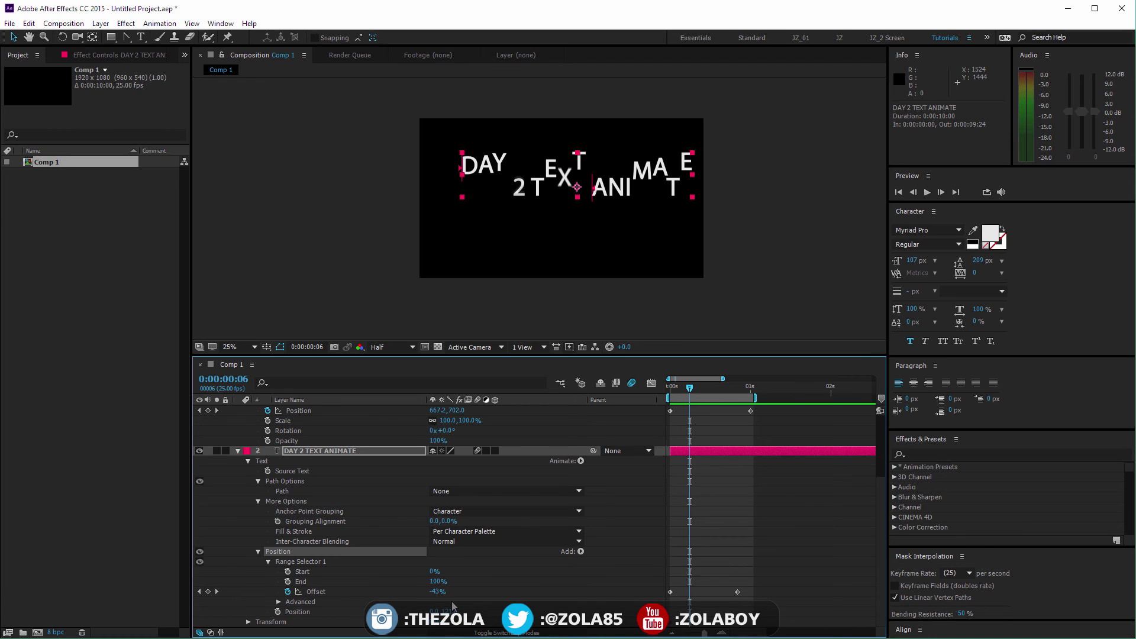
key(space)
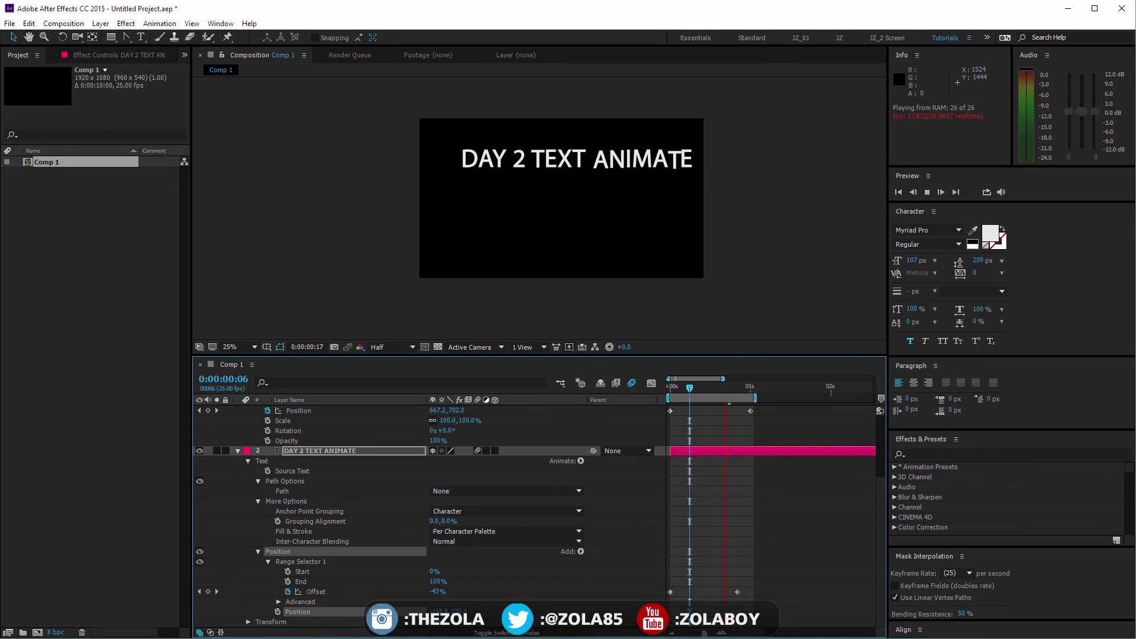
Add an Opacity property to the Position animator, lower it so the letters start transparent, and return to the first frame.
click(580, 551)
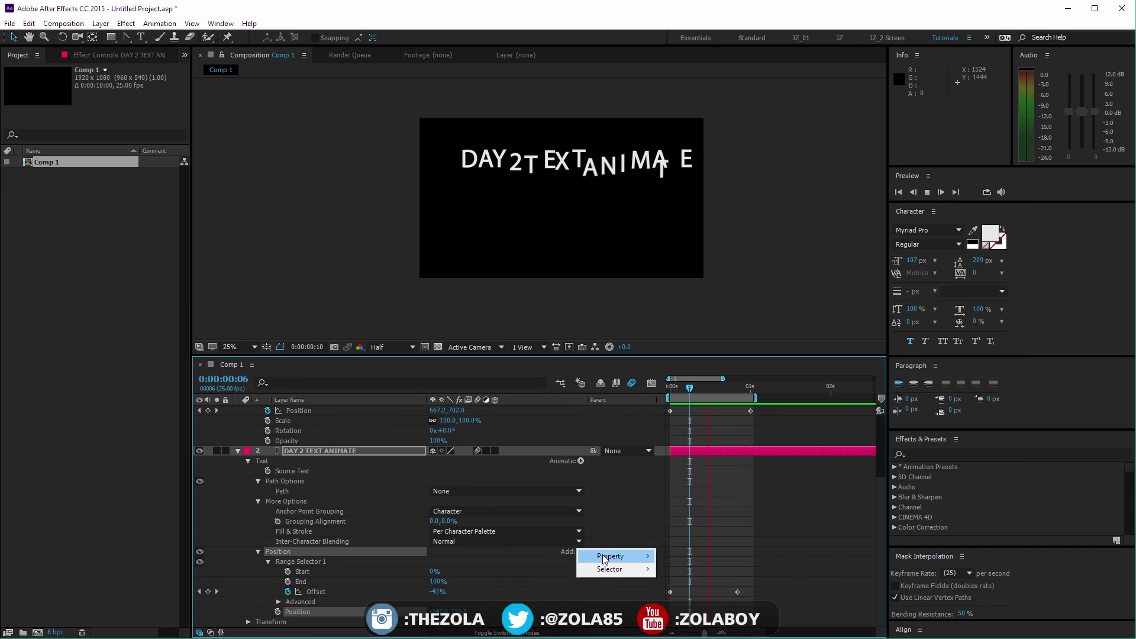
mouse_move(605, 560)
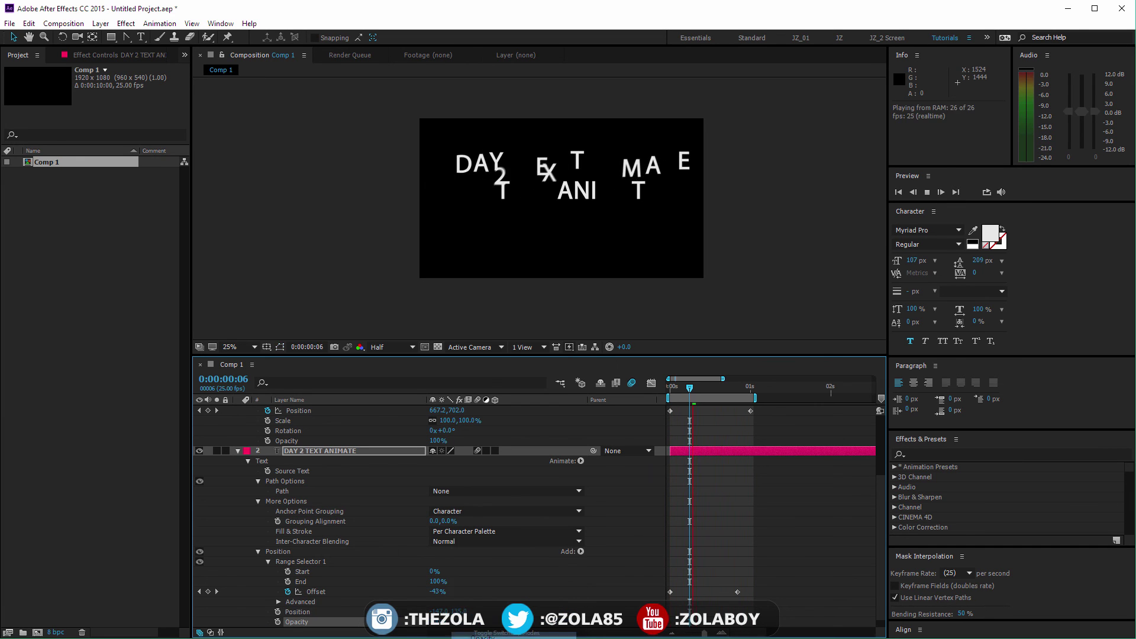
click(556, 637)
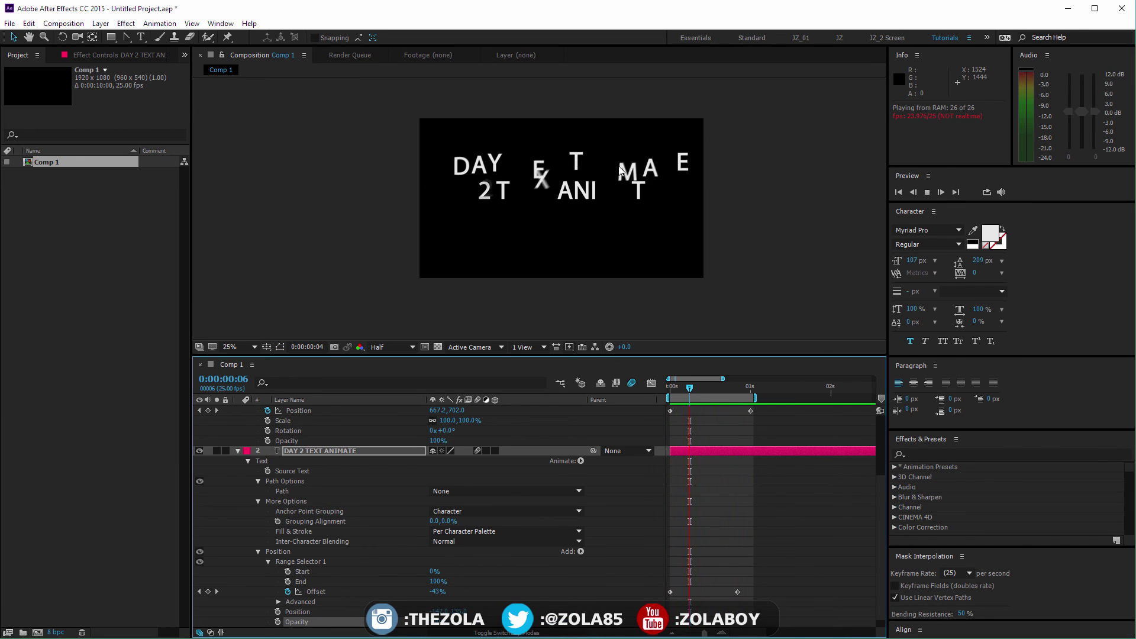
scroll(571, 609, down, 1)
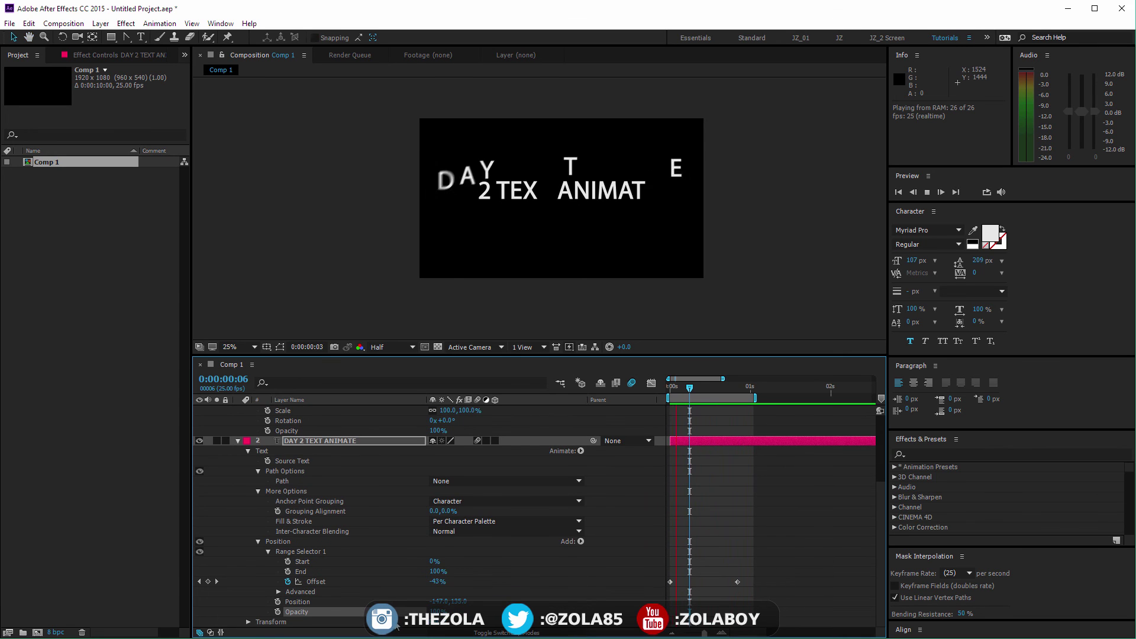
drag(438, 612, 240, 628)
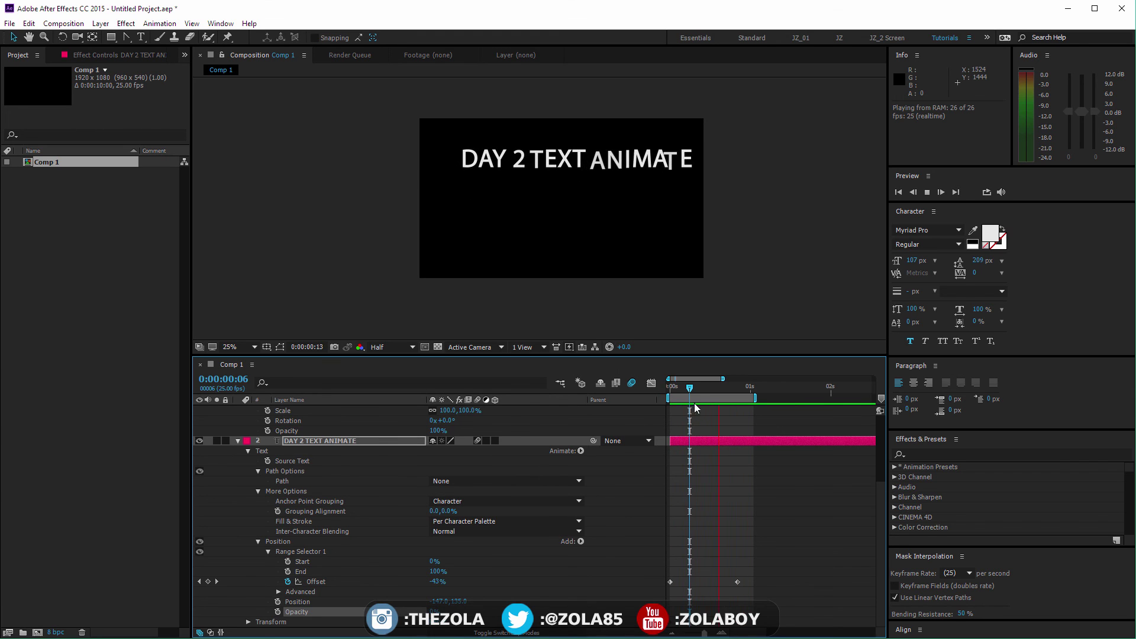
drag(690, 390, 664, 395)
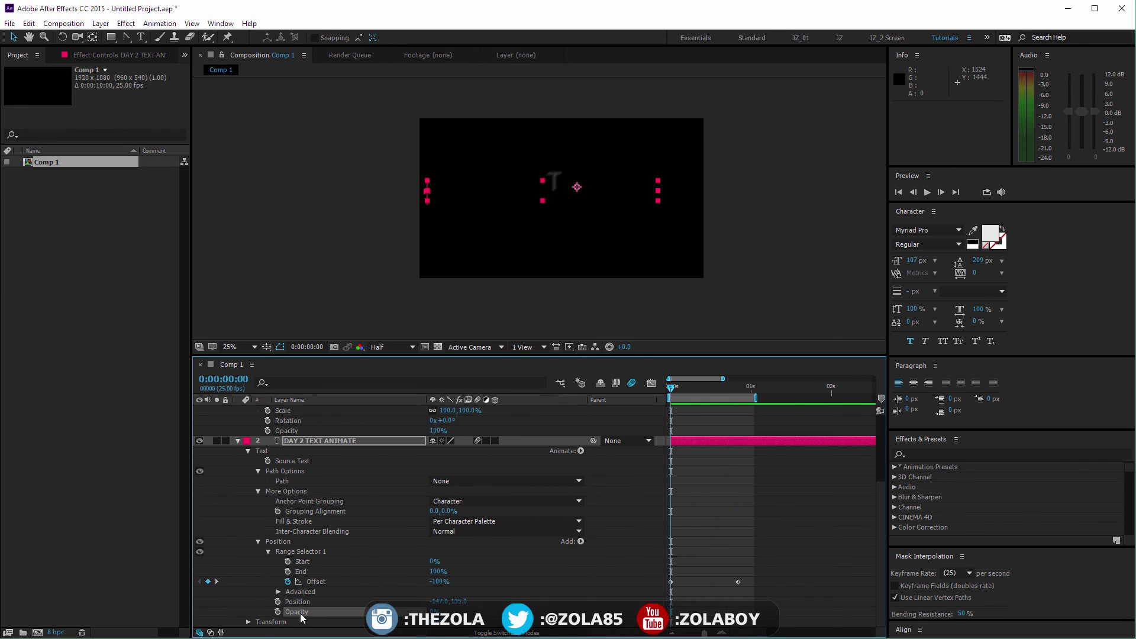
Move the playhead to frame 10 and turn on the visibility of Shape Layer 1.
click(415, 601)
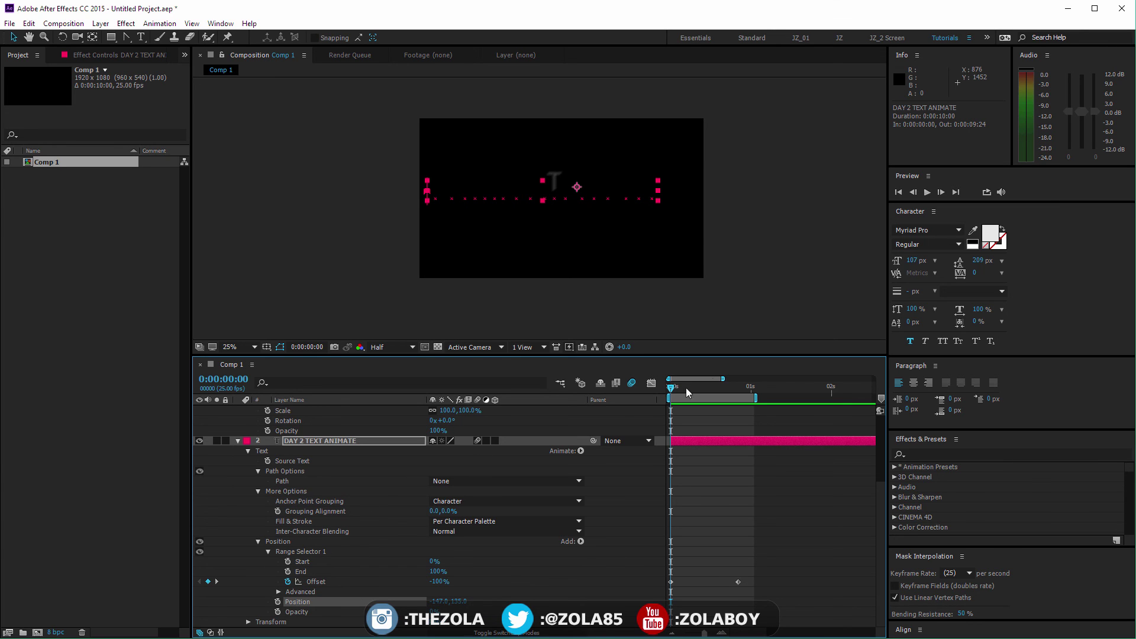
drag(675, 387, 703, 389)
key(space)
drag(385, 416, 381, 515)
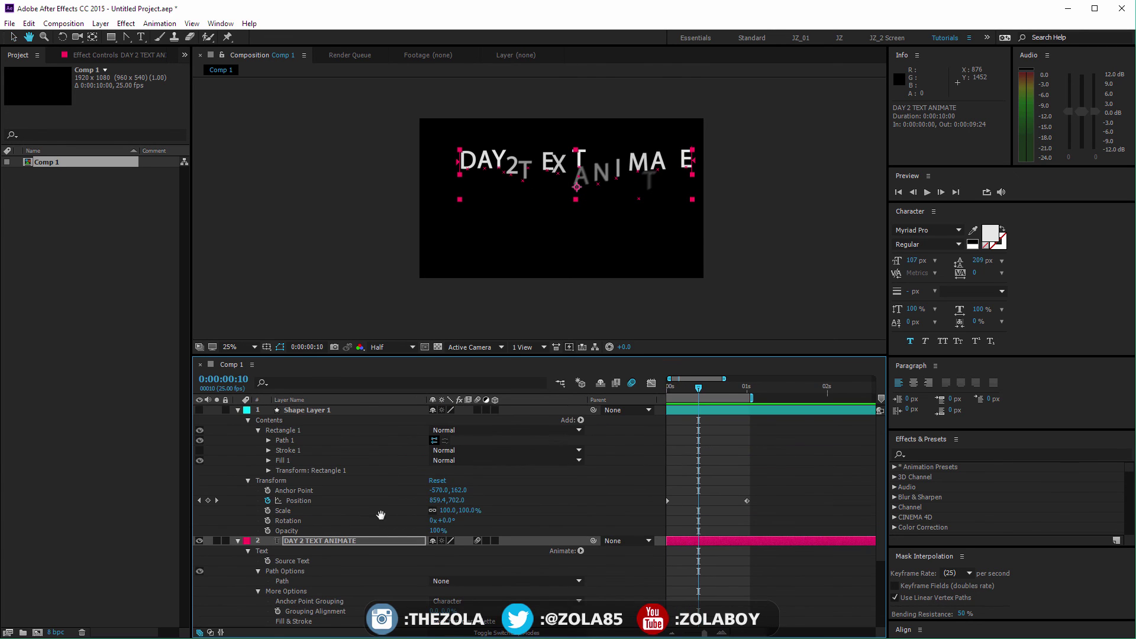
click(201, 410)
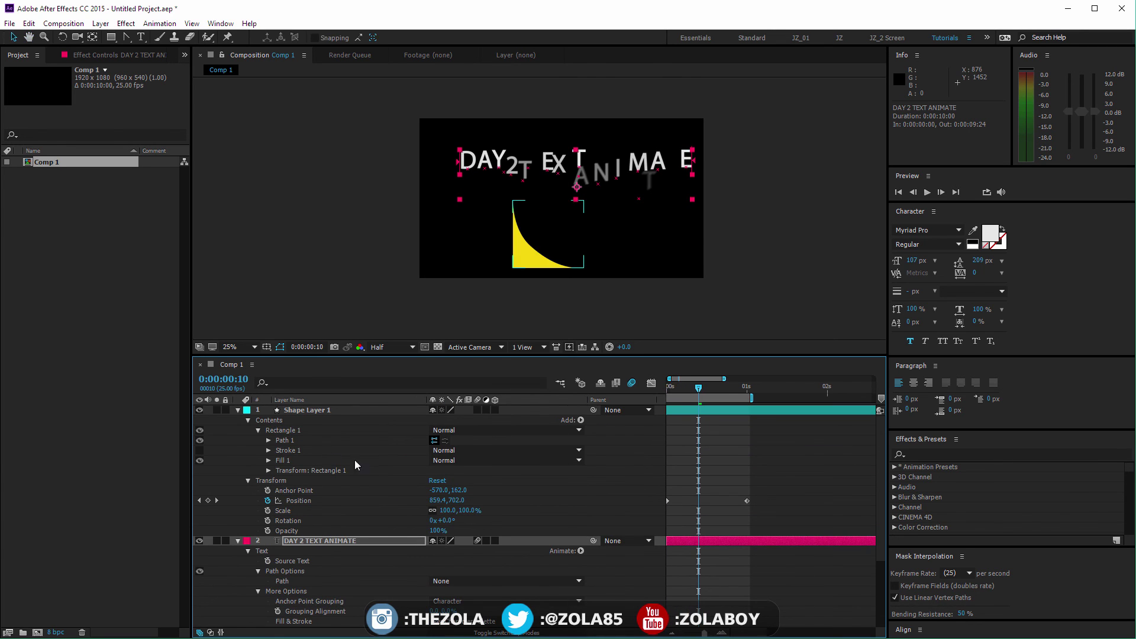
Hide Shape Layer 1 again, preview the text fading in, and bring the text layer's Position animator into view at frame 19.
click(201, 410)
drag(674, 389, 727, 392)
key(space)
drag(756, 536, 763, 436)
key(v)
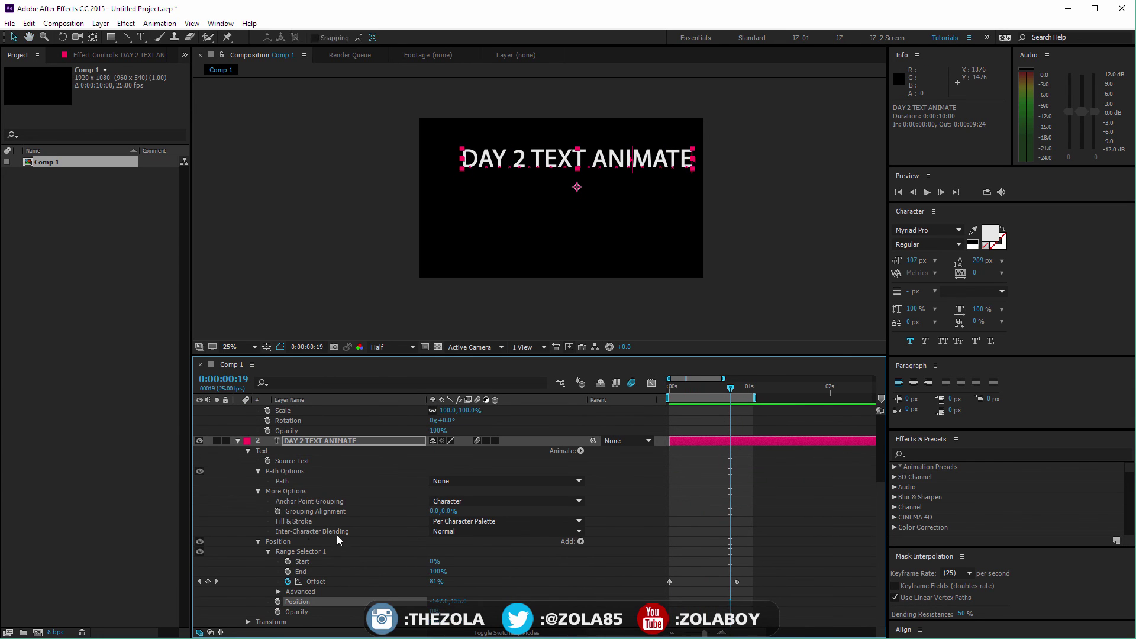
Add a Blur property to the Position animator so the letters start blurred, and scrub the animation to frame 17.
click(581, 541)
mouse_move(609, 545)
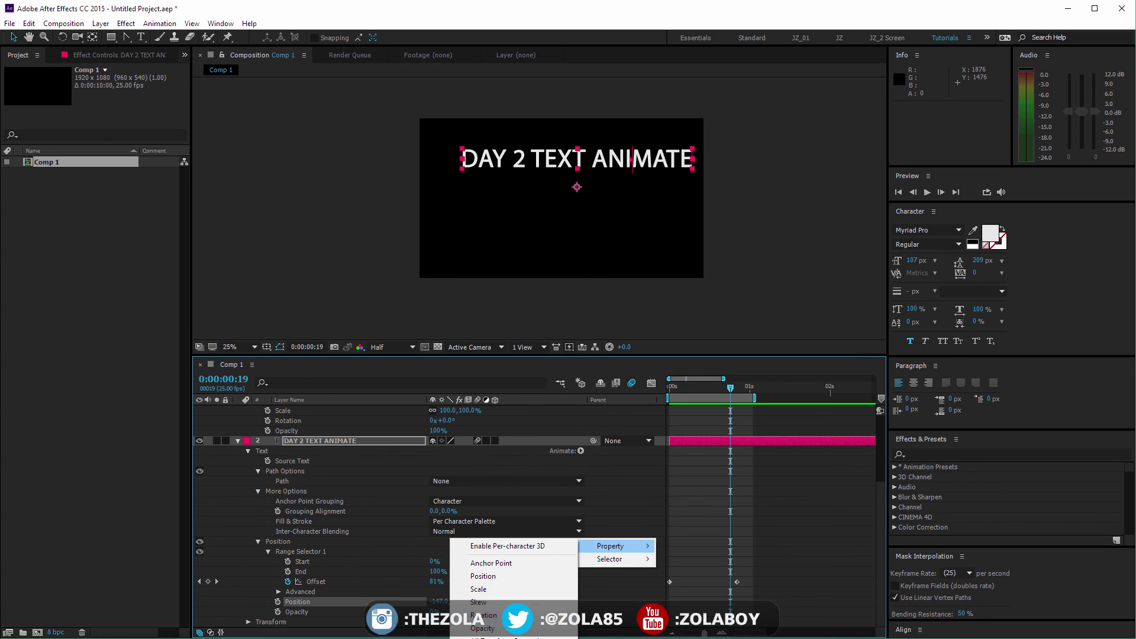
click(480, 638)
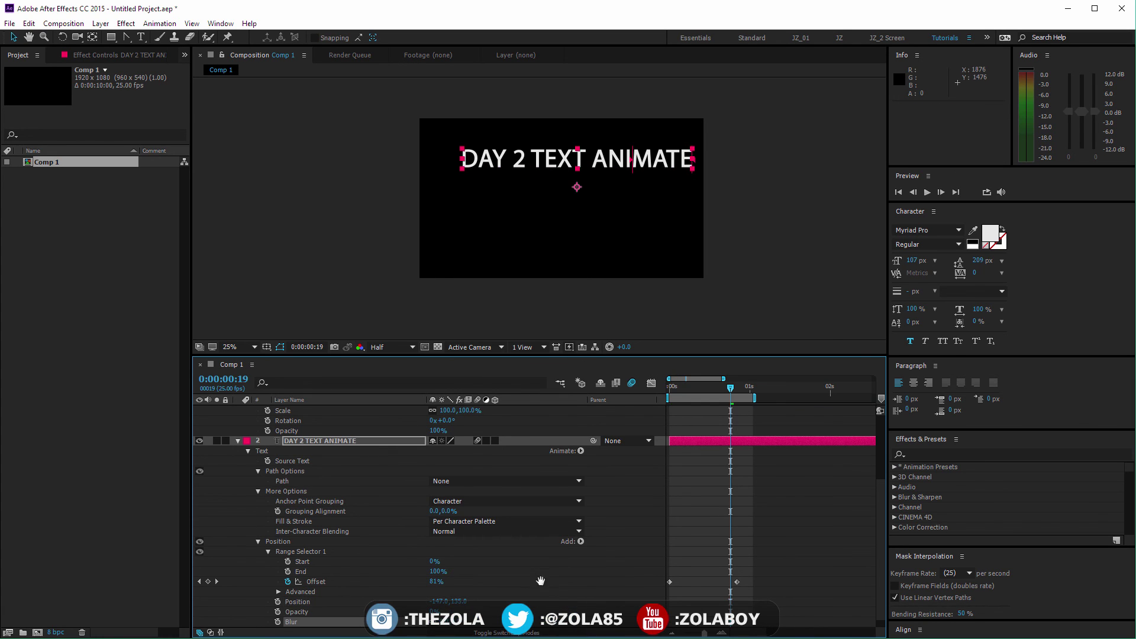
scroll(540, 581, down, 1)
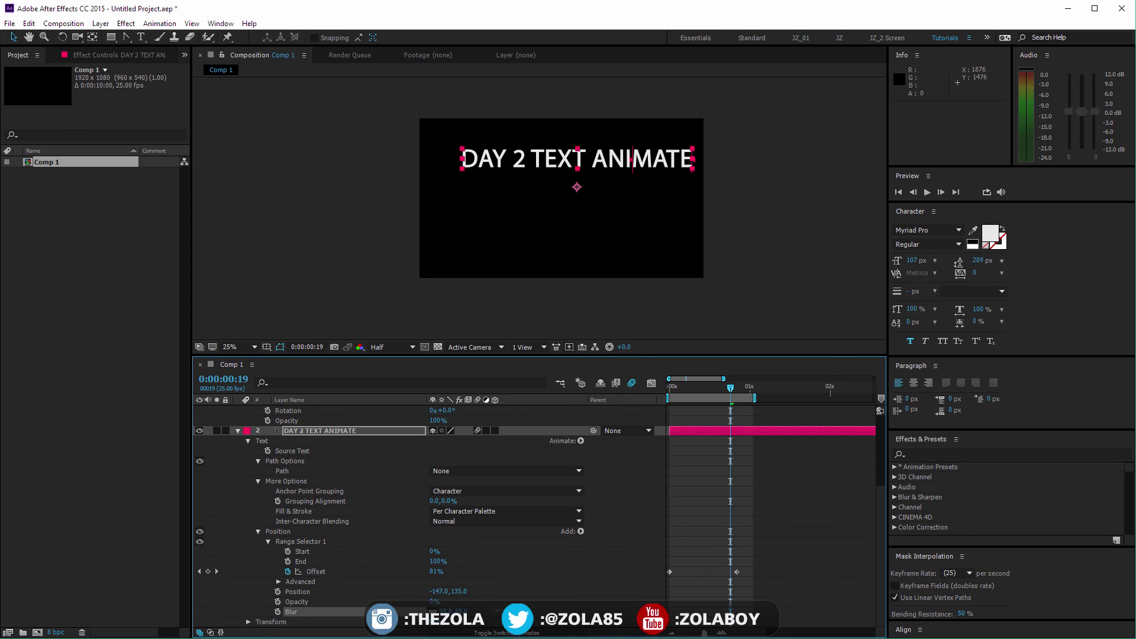
drag(678, 396, 726, 371)
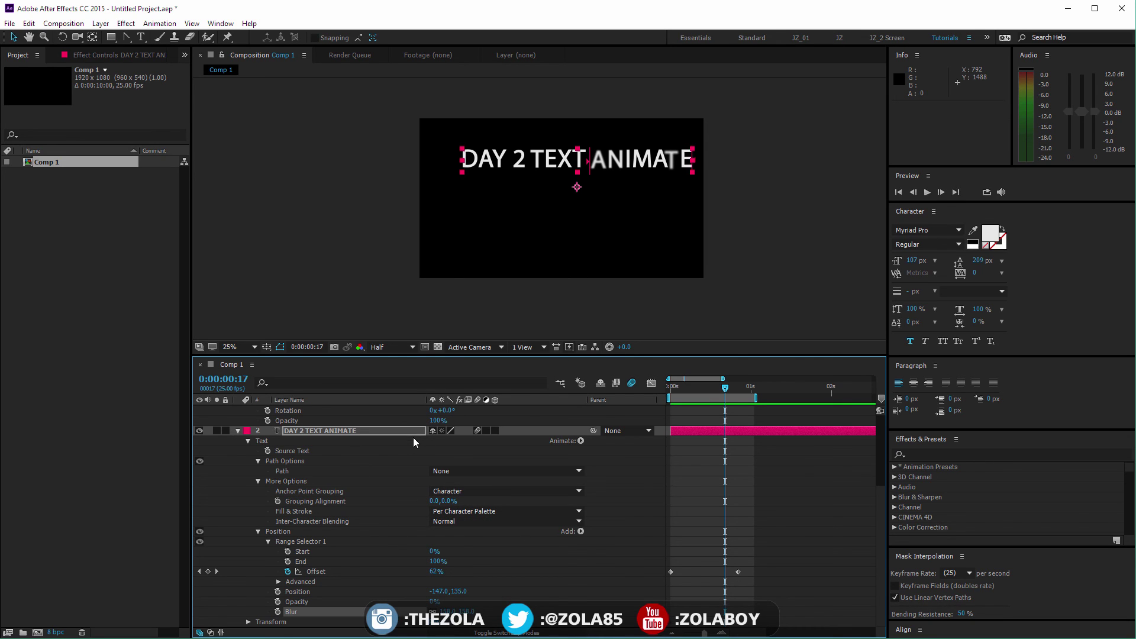
click(580, 441)
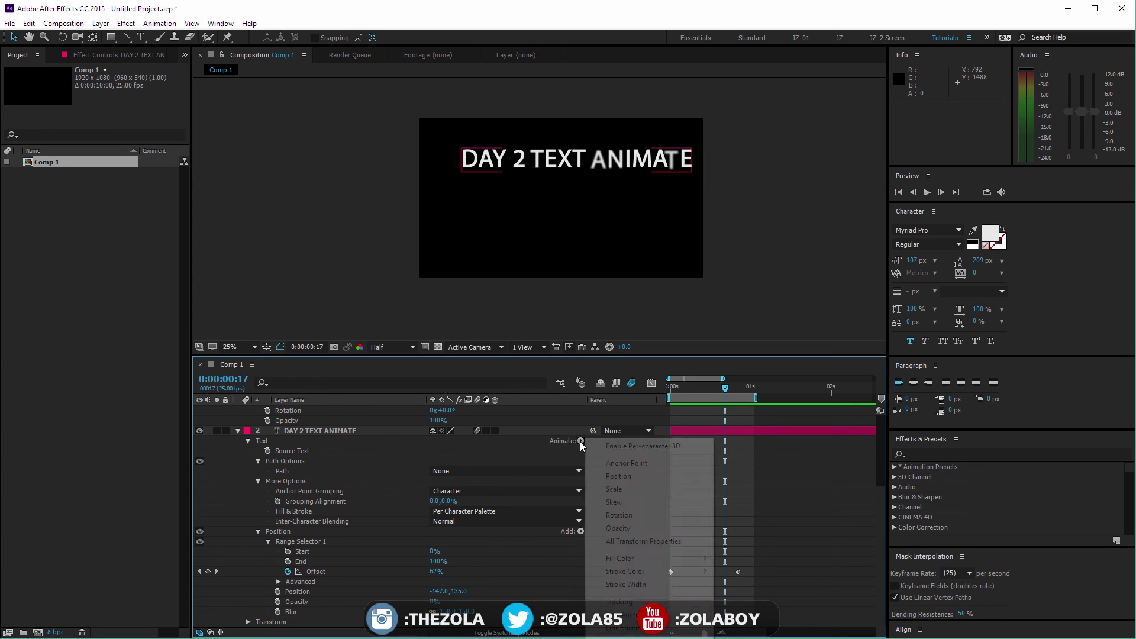
click(787, 532)
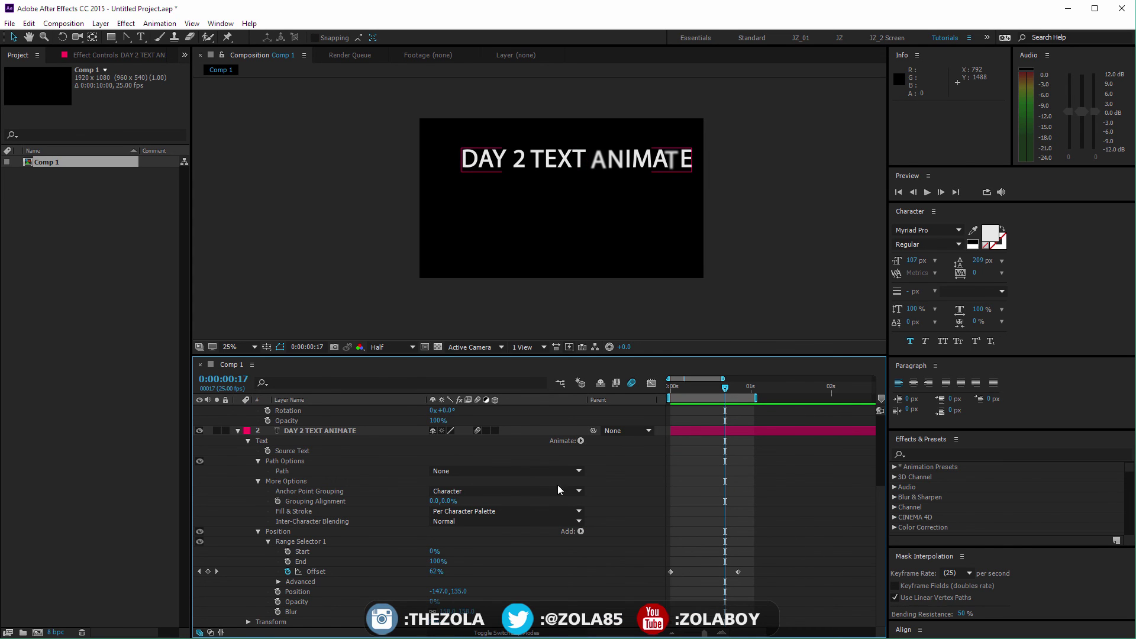
click(581, 441)
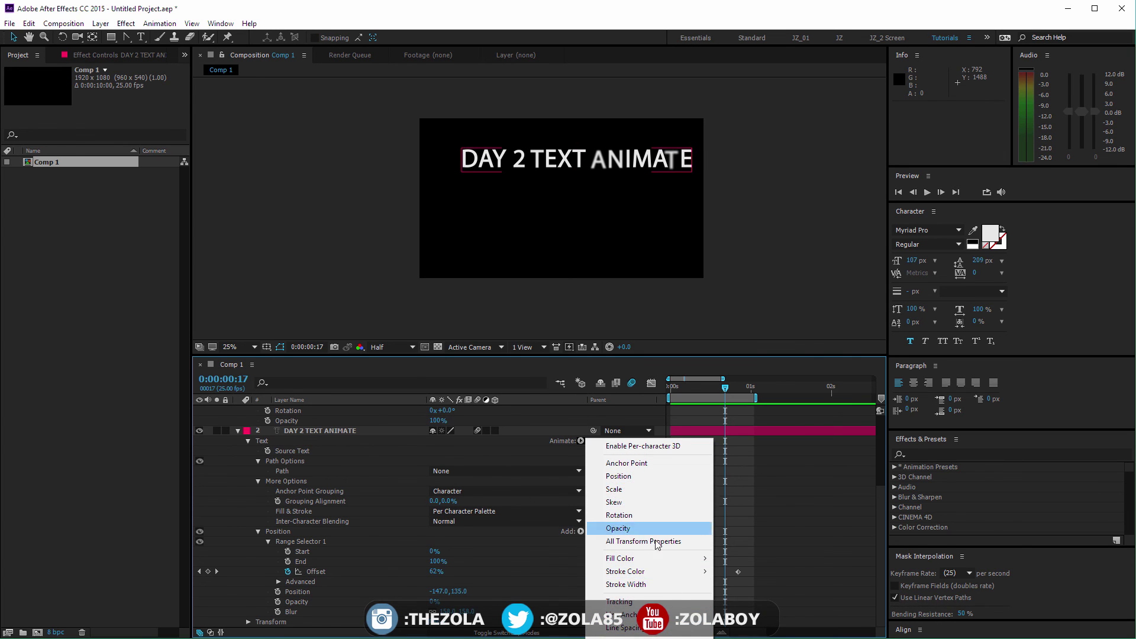
click(824, 515)
click(582, 531)
mouse_move(620, 556)
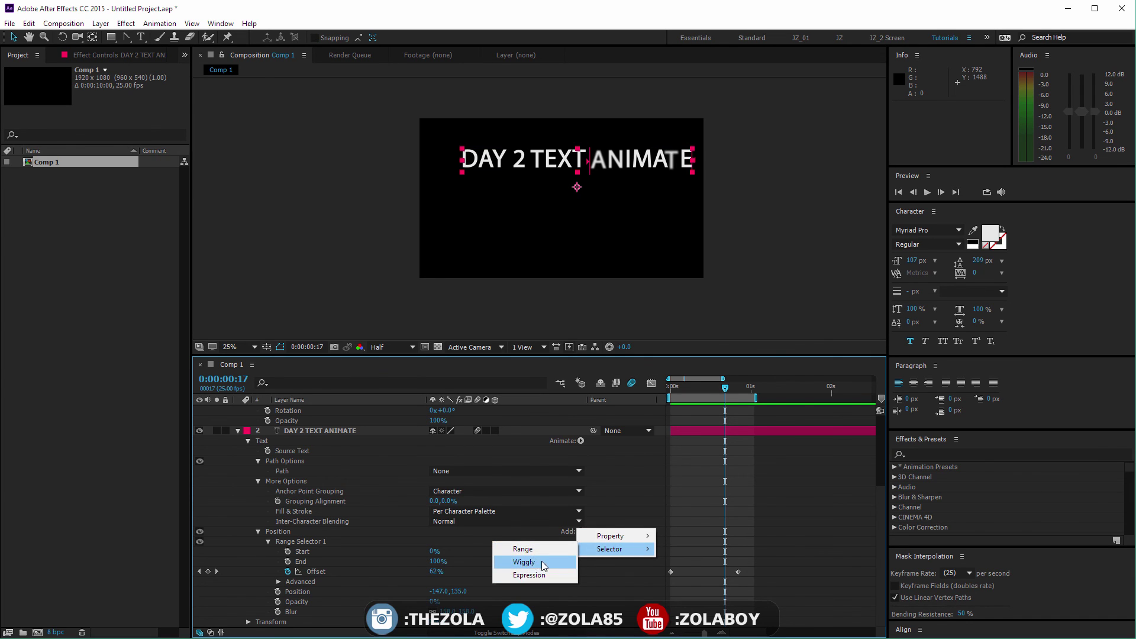
click(751, 556)
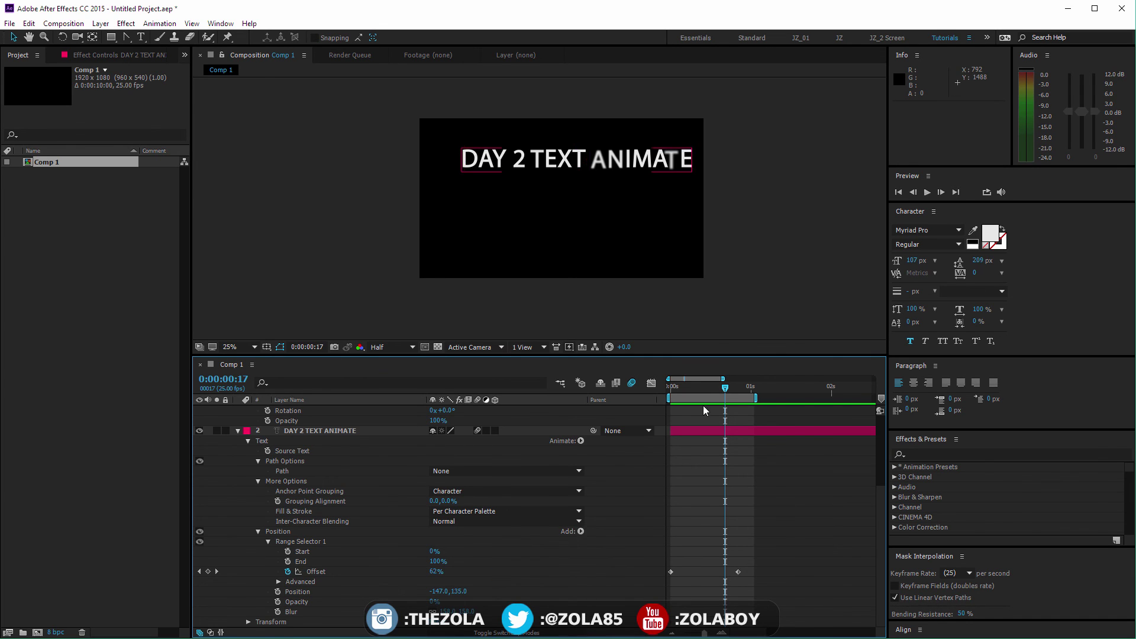
Preview the combined position, opacity and blur animation, return to the first frame, and play it again.
key(space)
drag(682, 388, 552, 424)
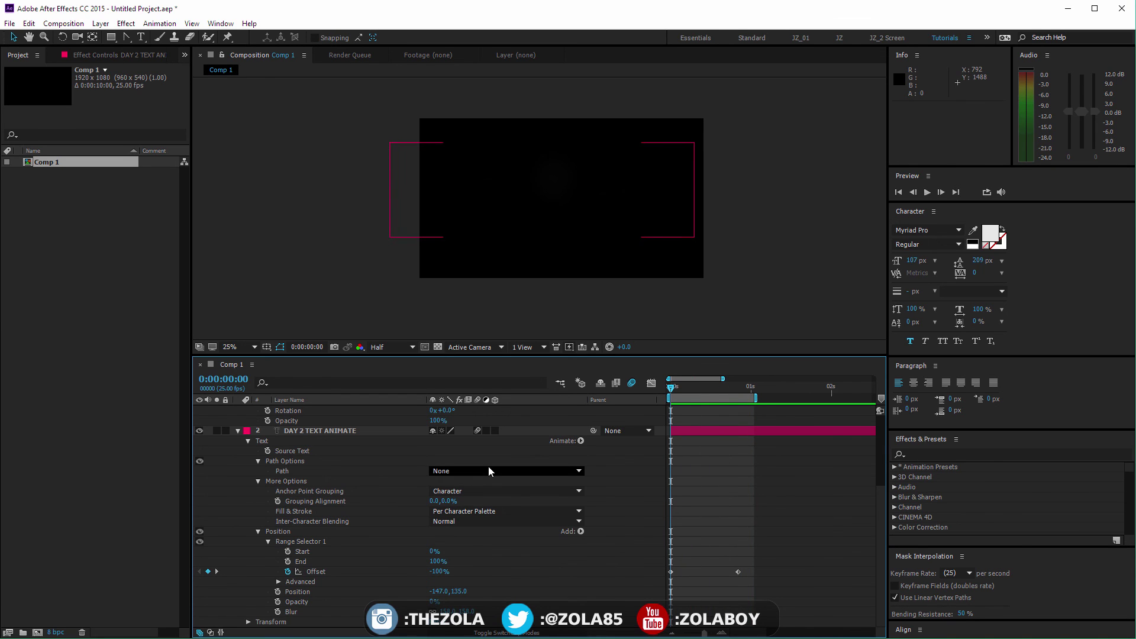
key(space)
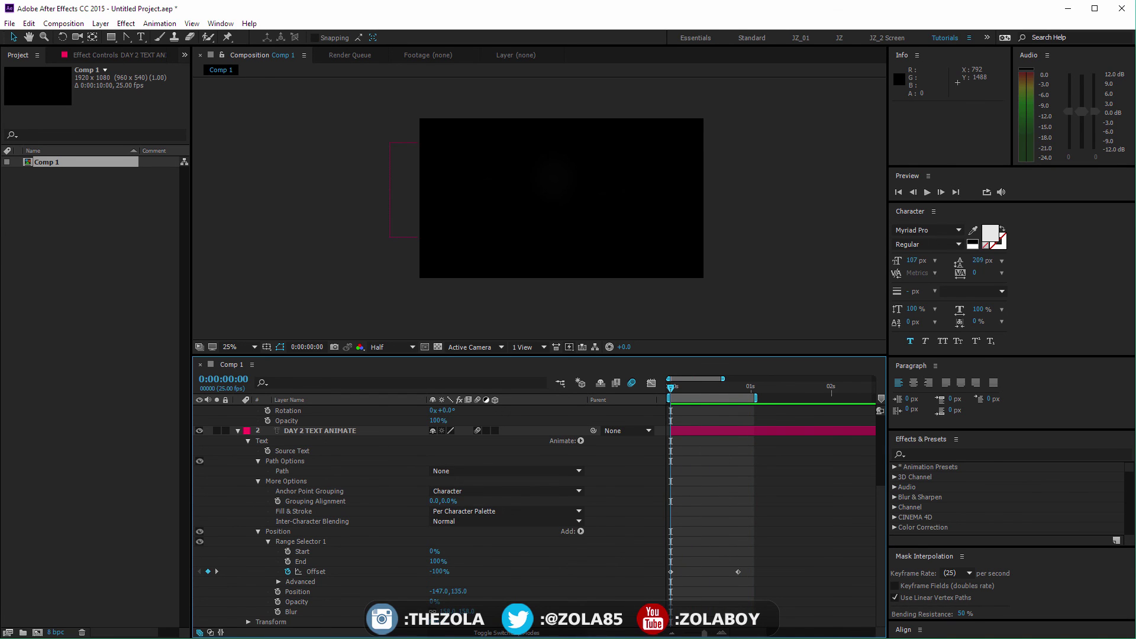